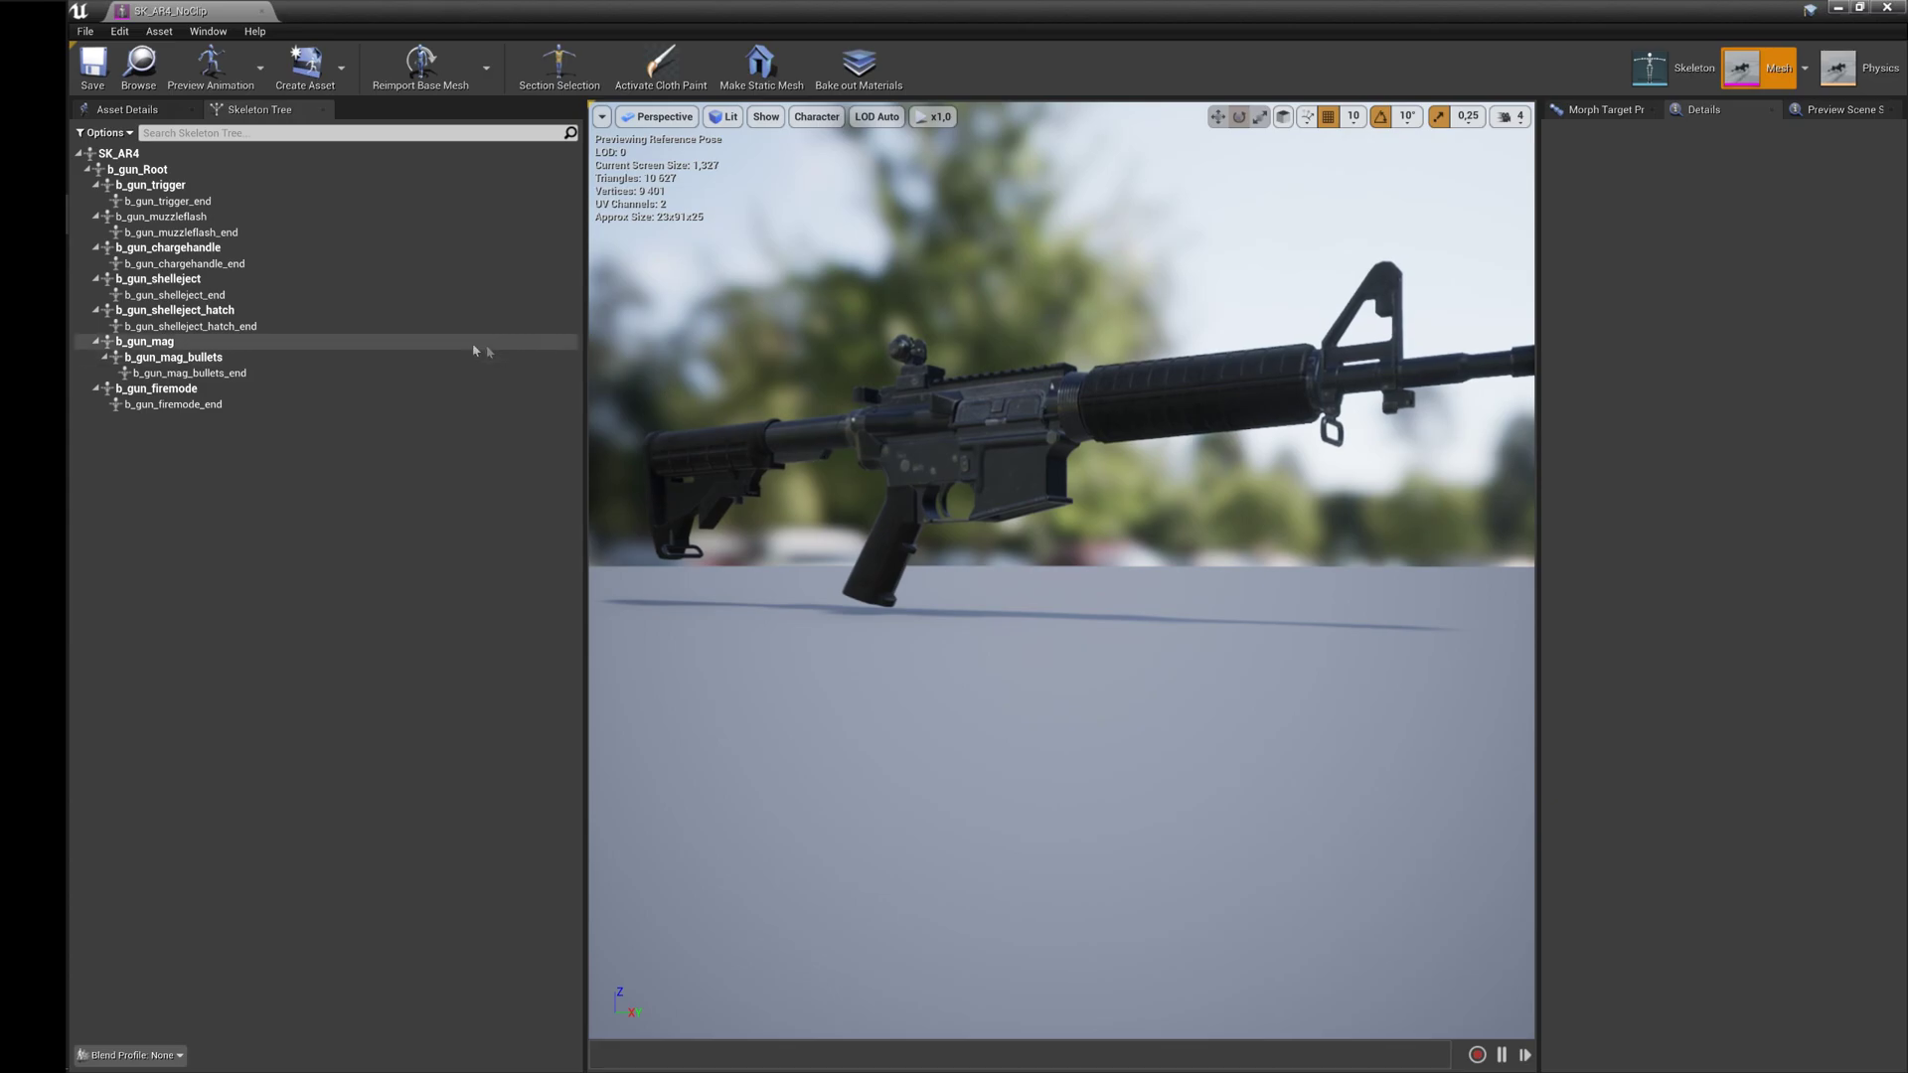
# Add a socket to the SK_AR4 root bone and name it Clip.
pyautogui.moveTo(960, 412); pyautogui.dragTo(1068, 449, button='right')
pyautogui.press('s')
pyautogui.press('a')
pyautogui.press('a')
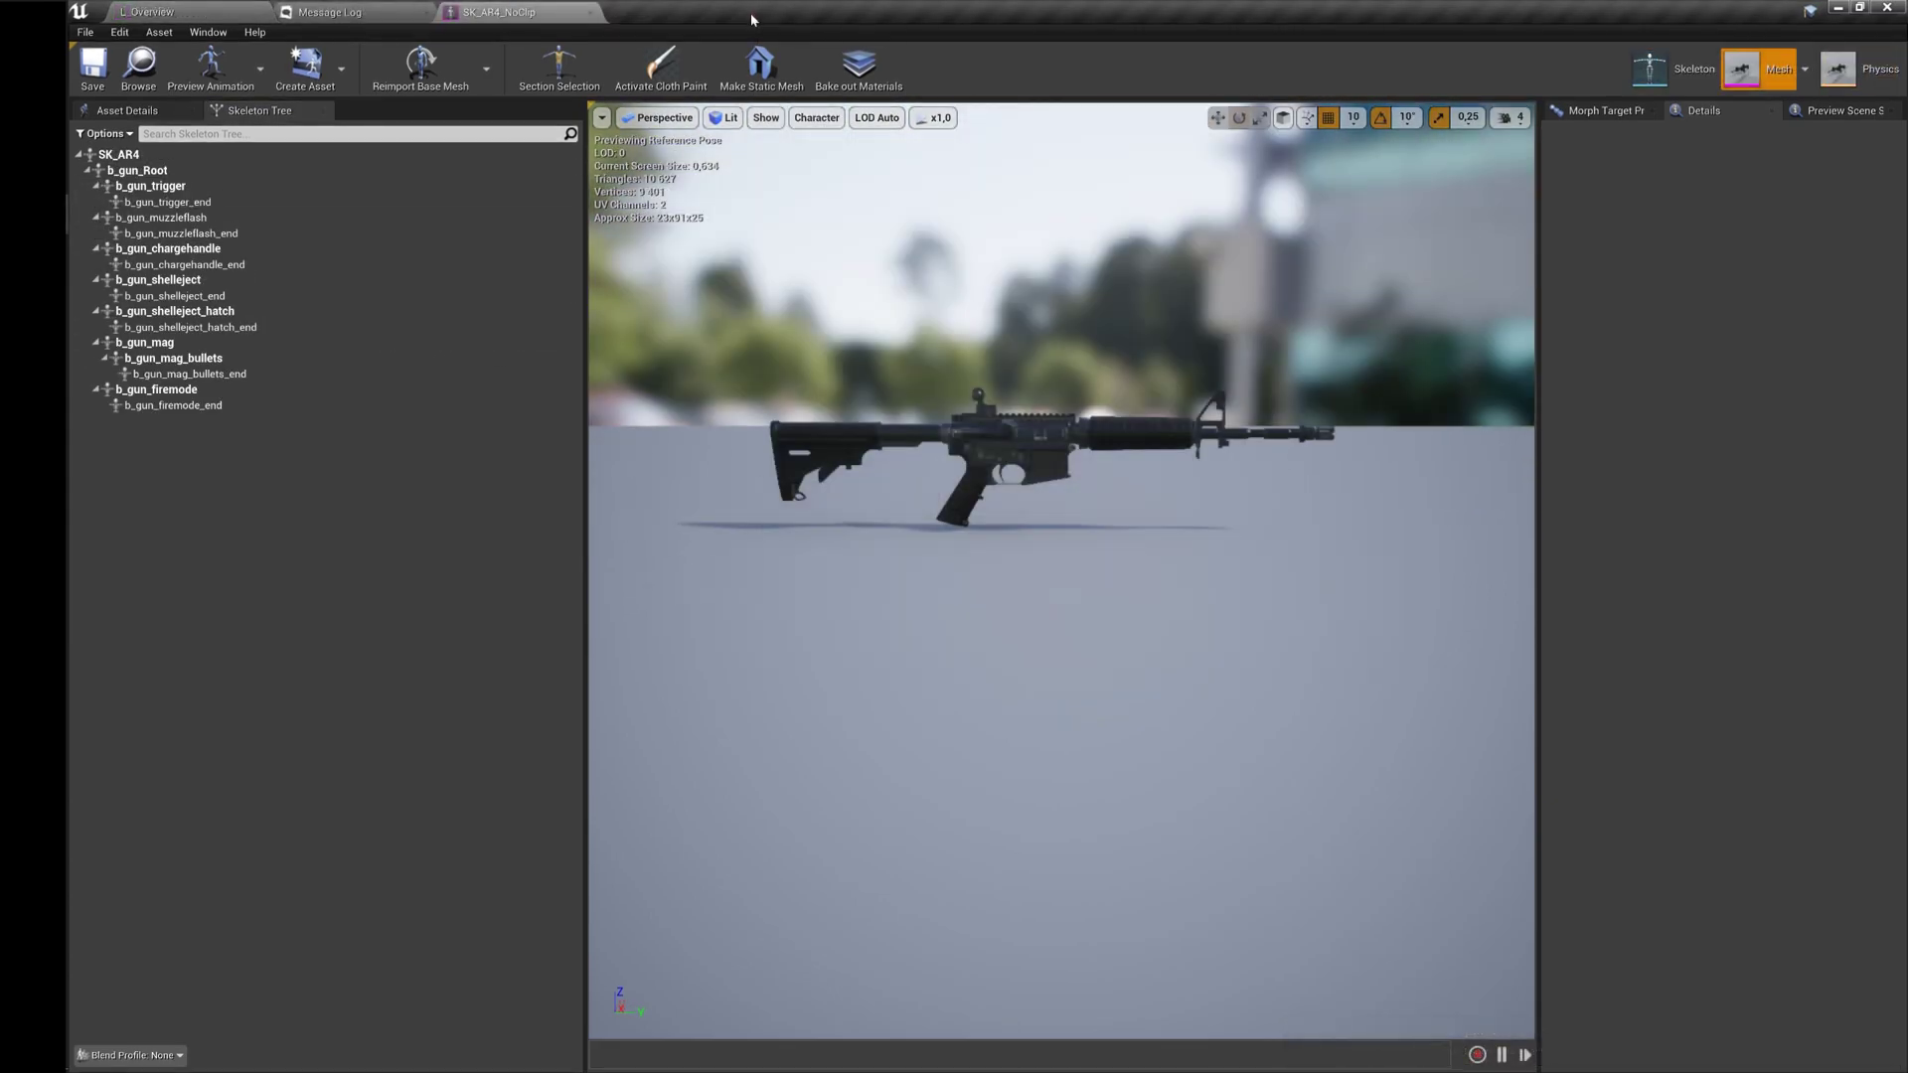
pyautogui.moveTo(876, 340); pyautogui.dragTo(873, 328, button='right')
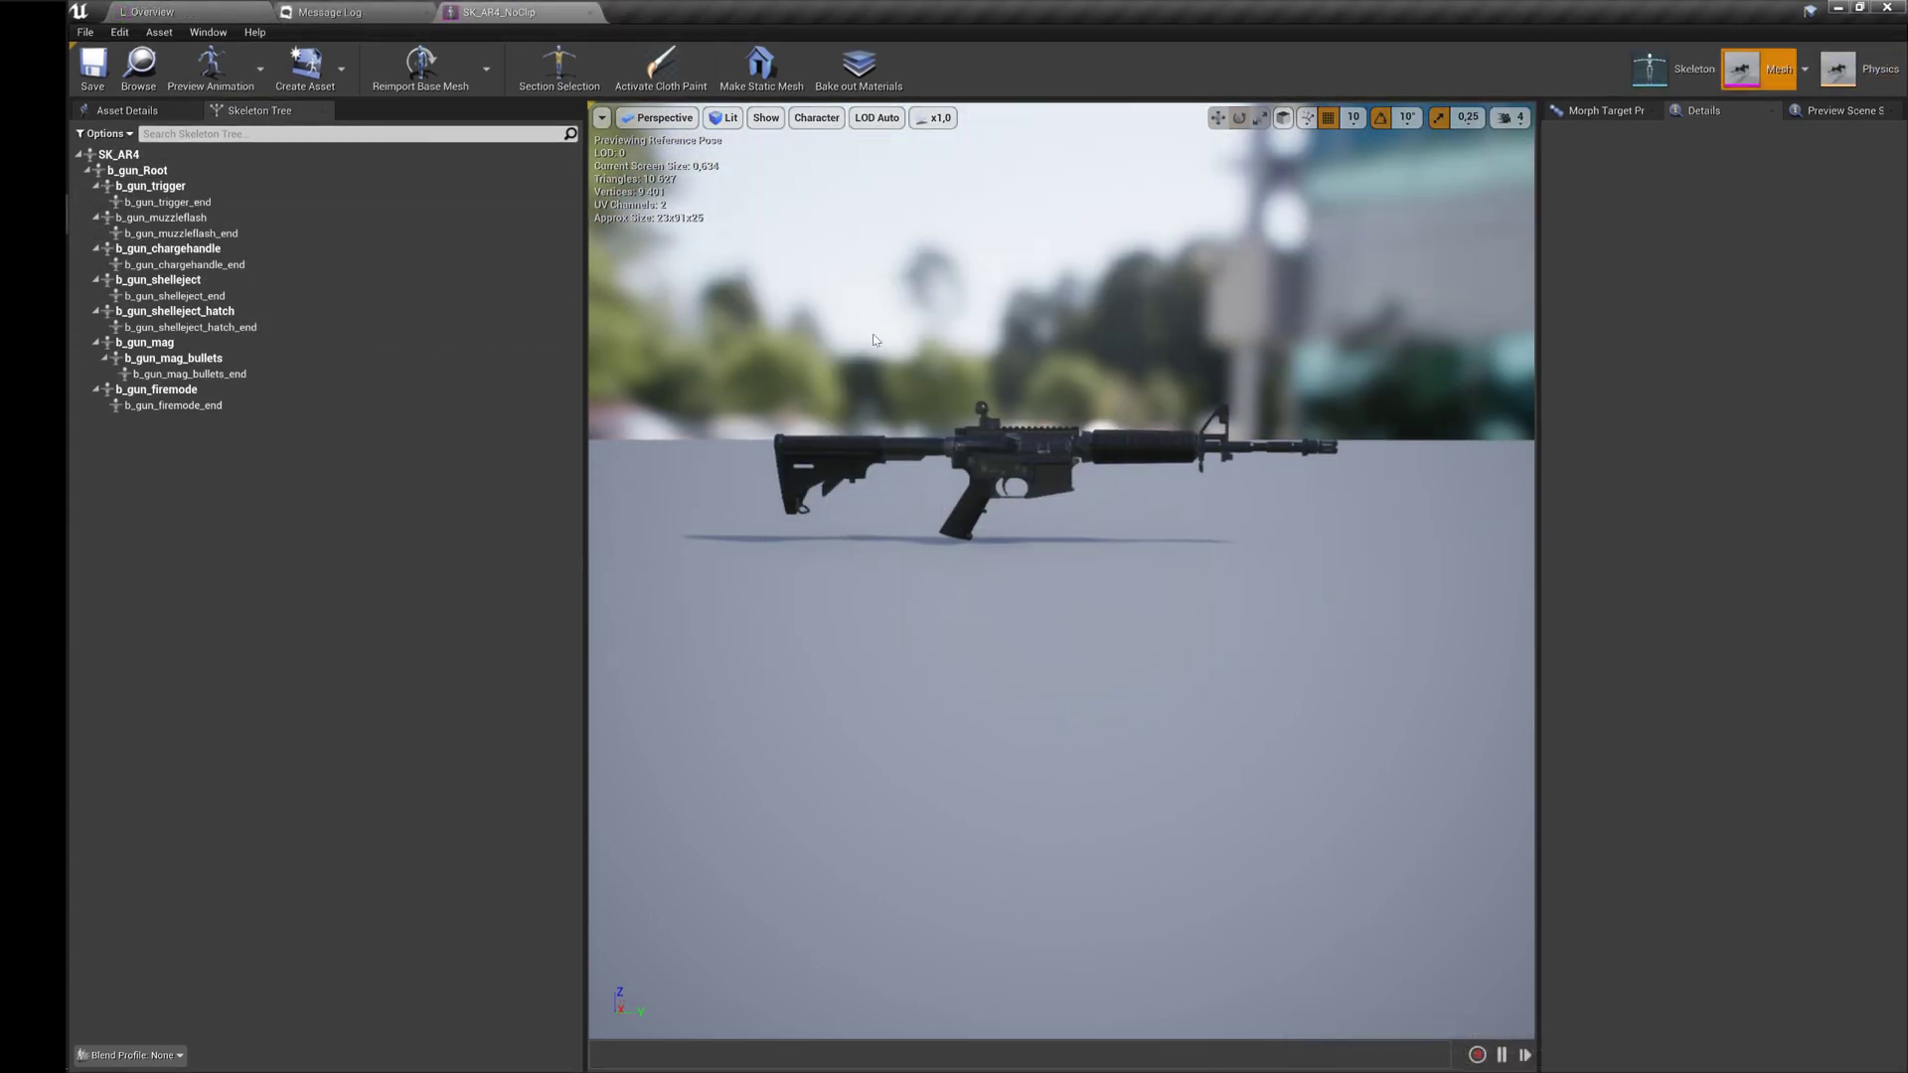
pyautogui.rightClick(125, 155)
pyautogui.click(166, 215)
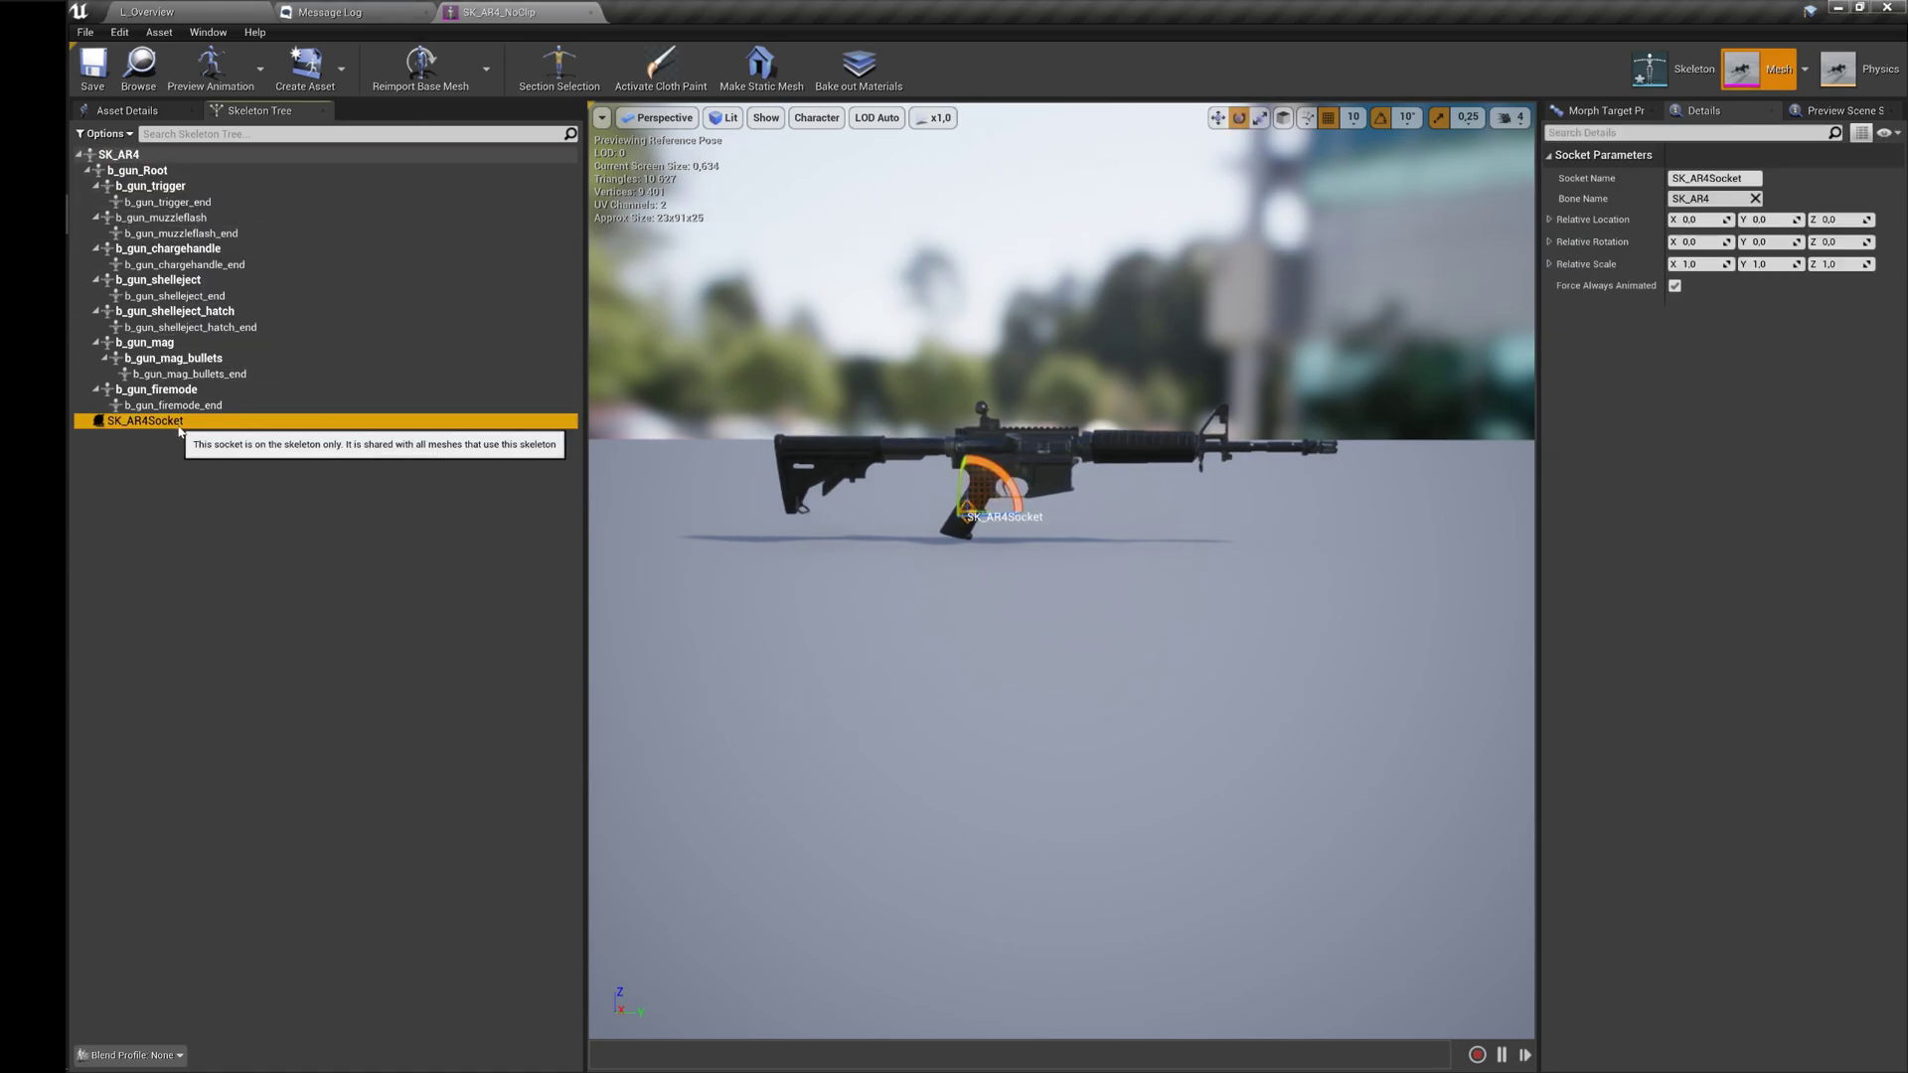
pyautogui.write('Cli')
pyautogui.press('Return')
# Attach the SM_AR4_Mag static mesh to the Clip socket as a preview asset.
pyautogui.rightClick(150, 423)
pyautogui.moveTo(206, 506)
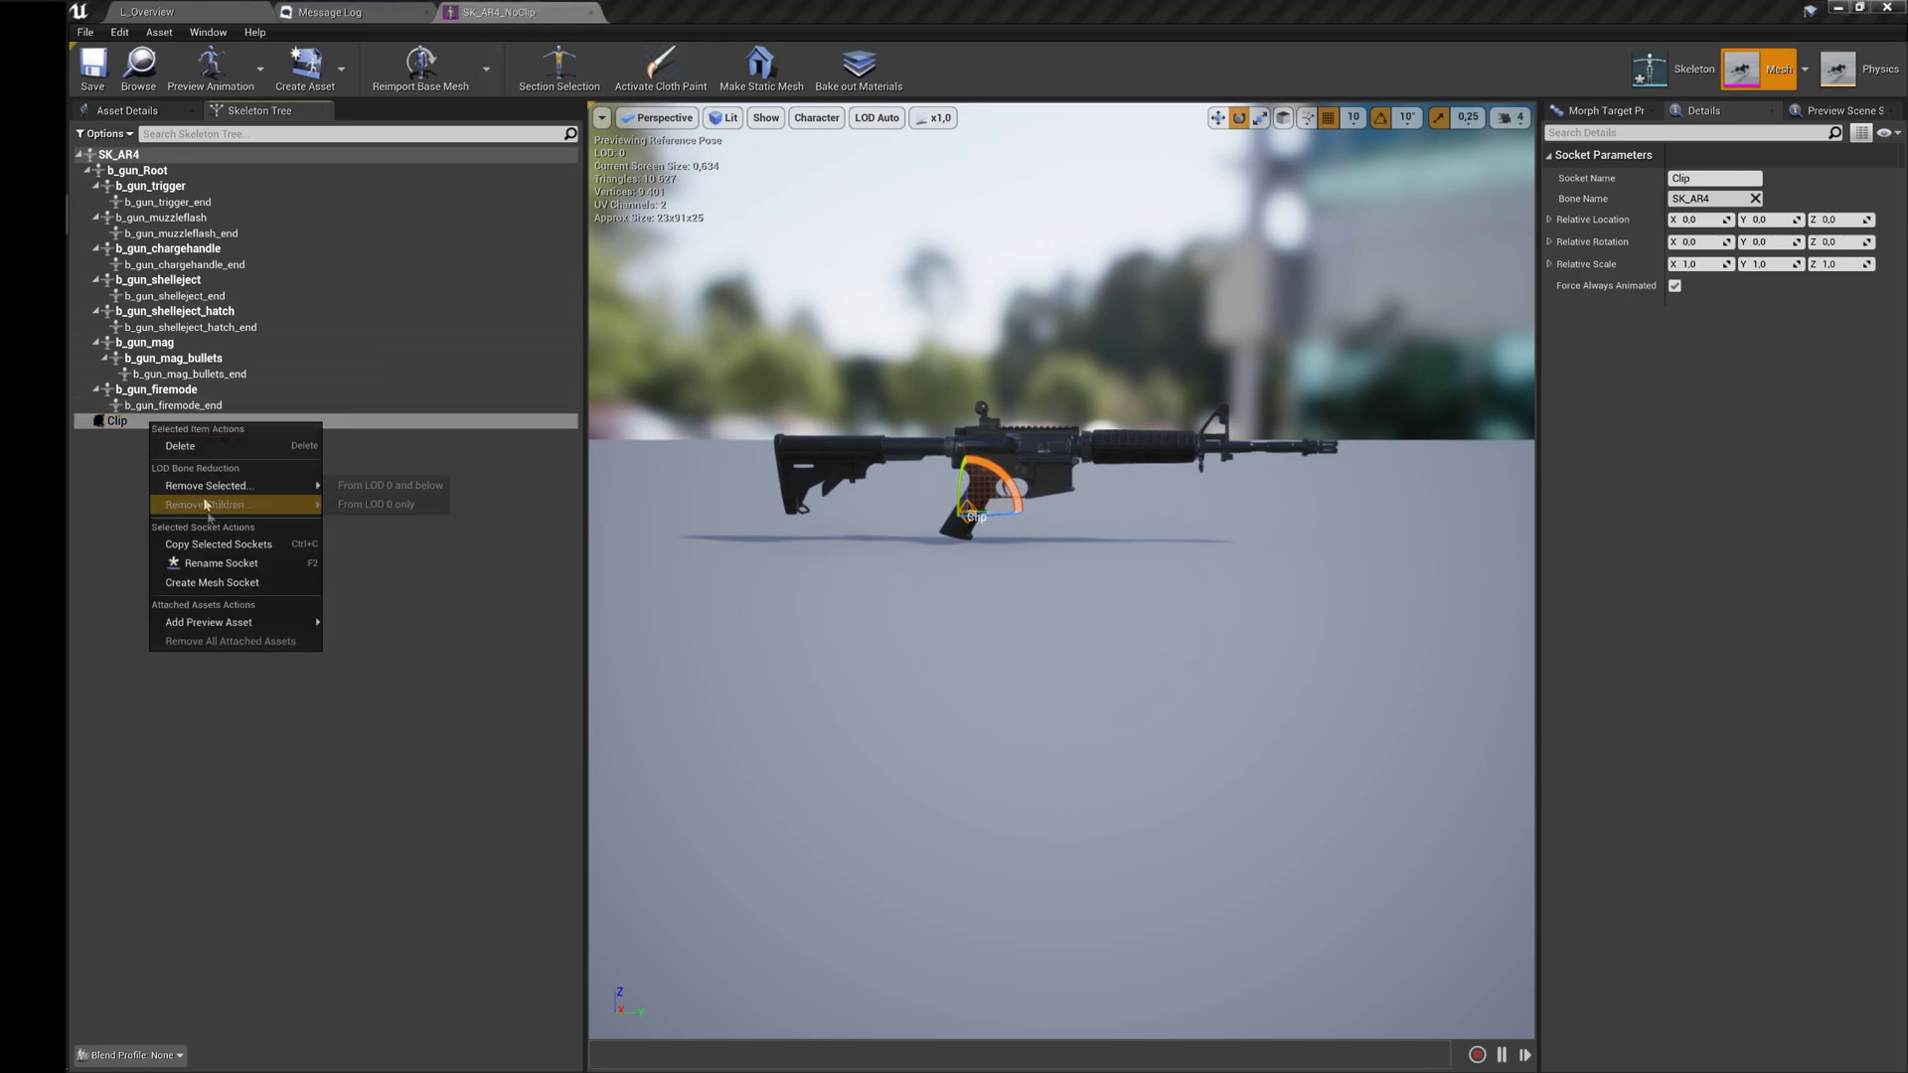
pyautogui.moveTo(209, 622)
pyautogui.write('SM_AR4_Mag')
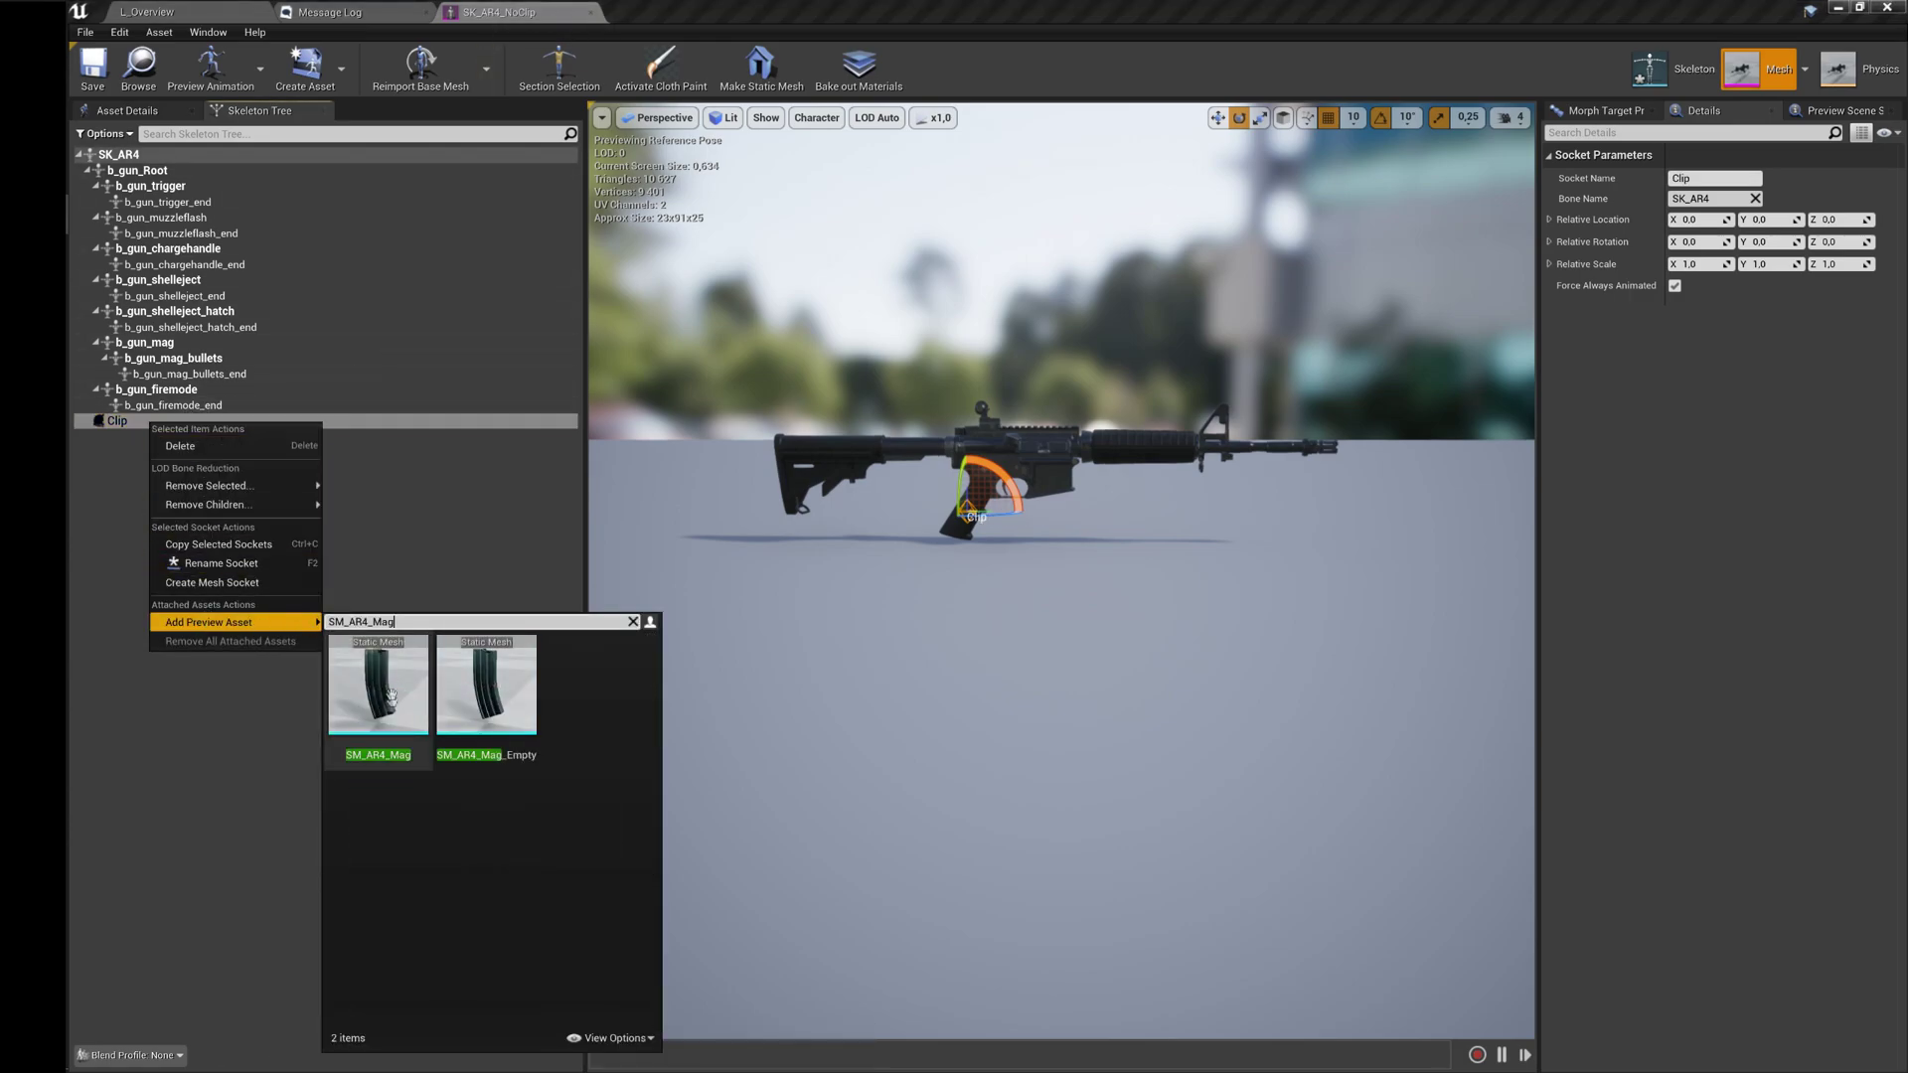
pyautogui.click(379, 686)
# Rotate the Clip socket about 90° around Z to align the preview magazine with the rifle.
pyautogui.moveTo(766, 622)
pyautogui.mouseDown(button='right')
pyautogui.moveTo(770, 566)
pyautogui.moveTo(777, 638)
pyautogui.mouseUp(button='right')
pyautogui.press('w')
pyautogui.scroll(-5, 1061, 571)
pyautogui.moveTo(956, 532); pyautogui.dragTo(169, 286)
# Move the Clip socket to about Y 13.5, Z 0.6 so the magazine fits into the magazine well.
pyautogui.moveTo(939, 477); pyautogui.dragTo(944, 499, button='right')
pyautogui.press('w')
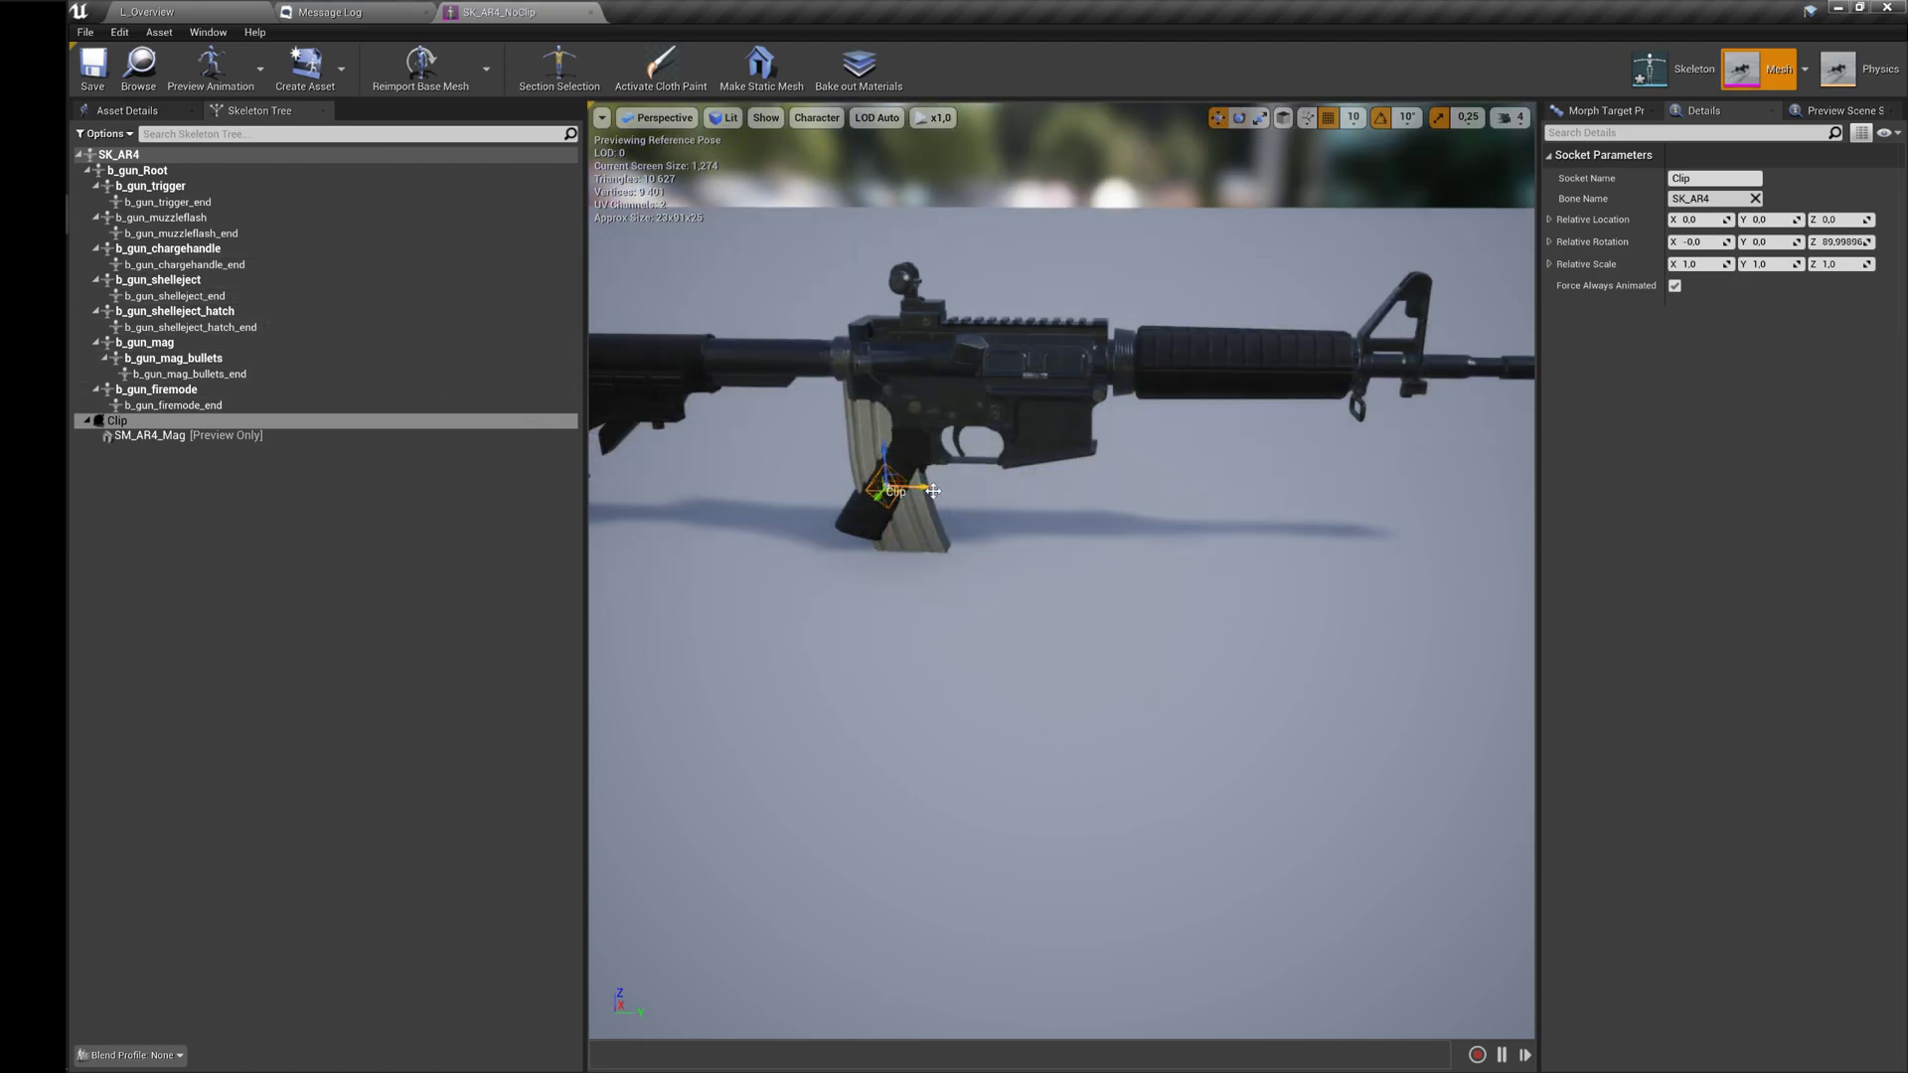
pyautogui.moveTo(933, 491); pyautogui.dragTo(1090, 494)
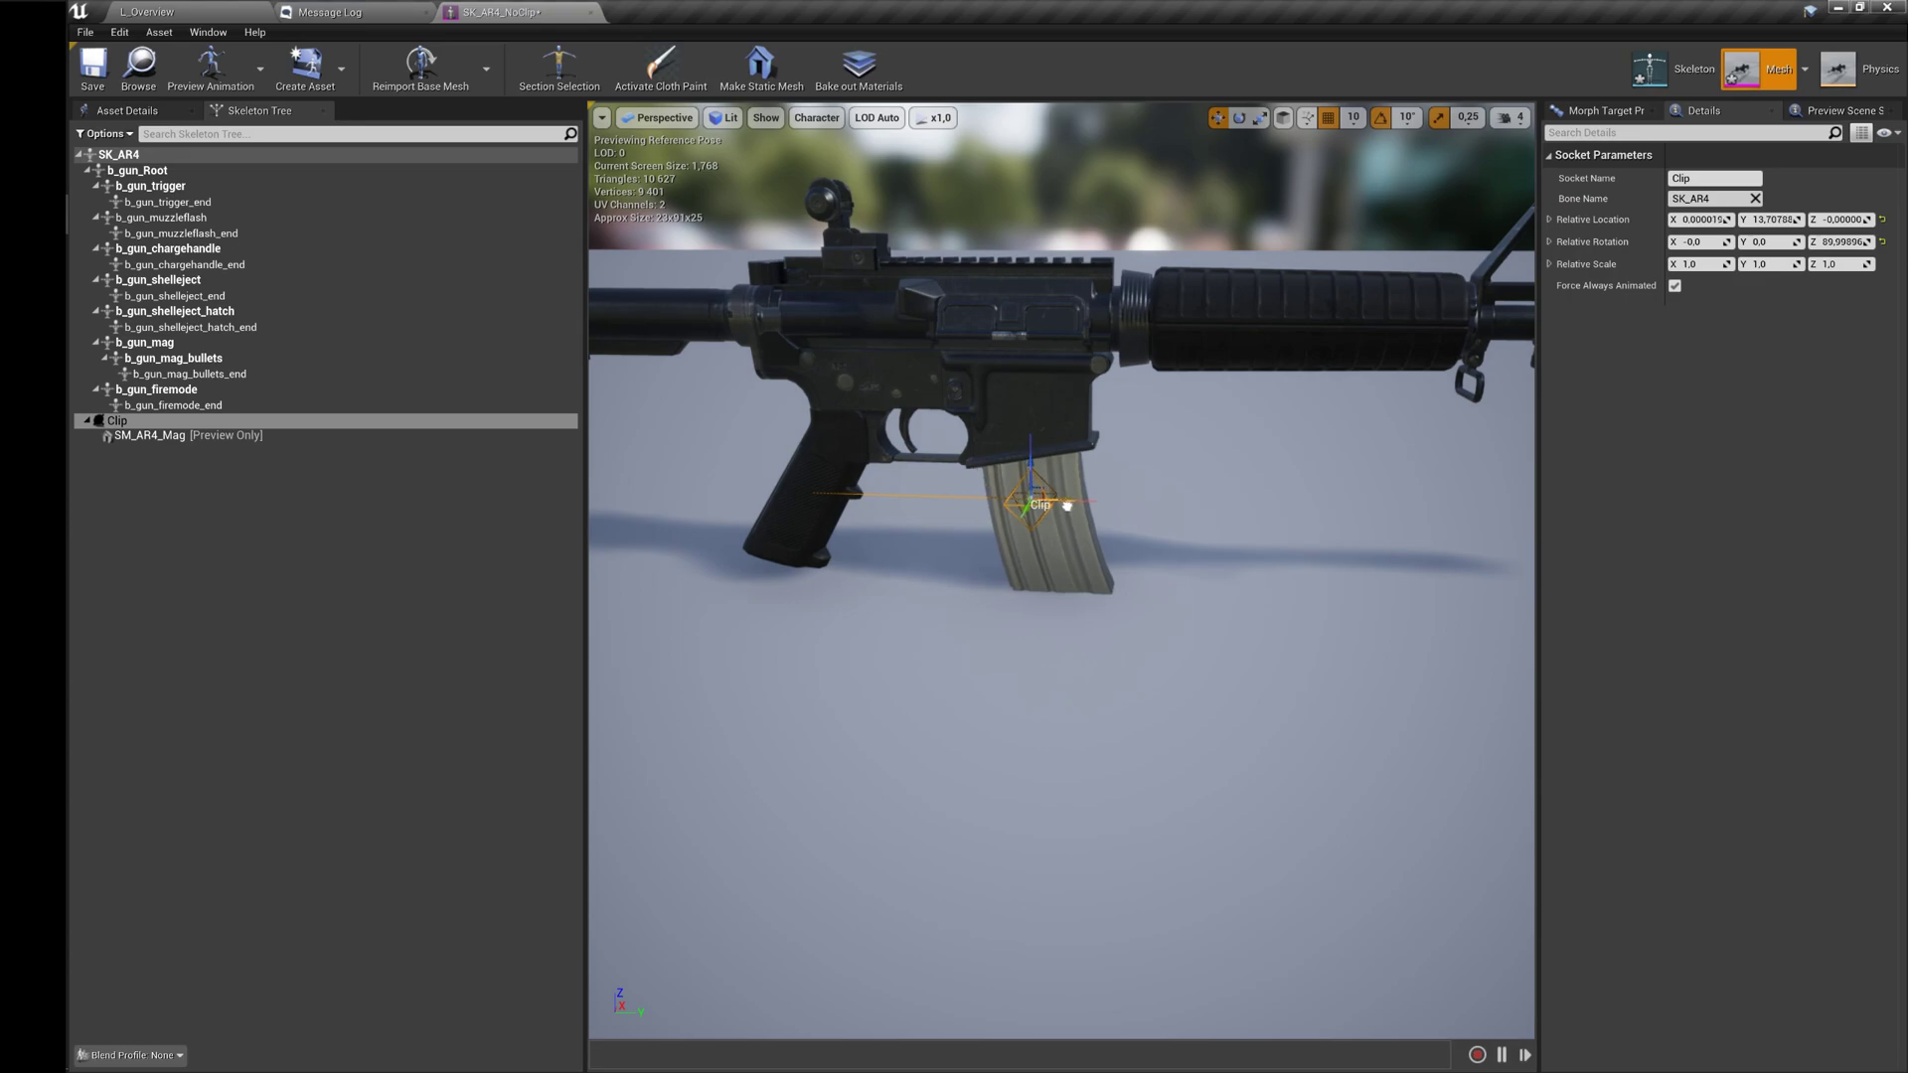
pyautogui.moveTo(1044, 499); pyautogui.dragTo(1033, 502)
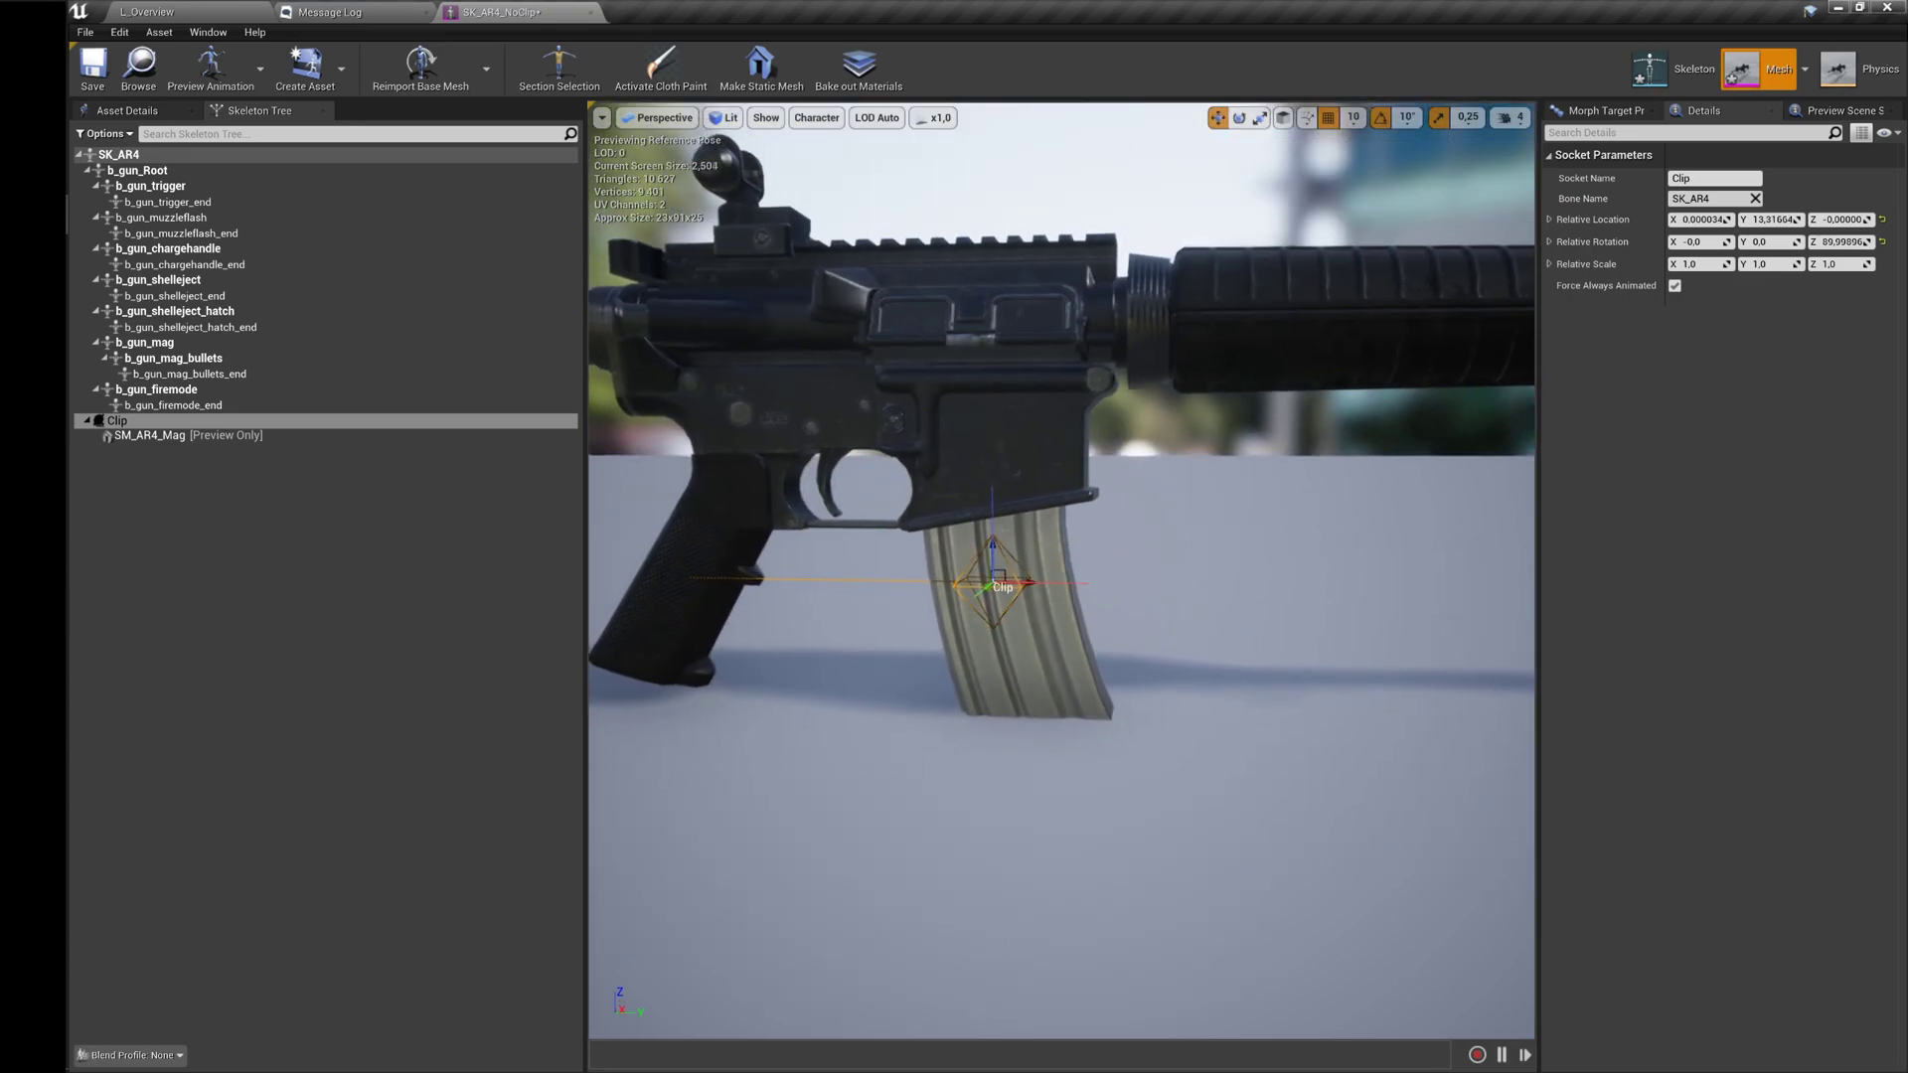
pyautogui.moveTo(997, 547)
pyautogui.mouseDown()
pyautogui.moveTo(997, 530)
pyautogui.moveTo(1028, 568)
pyautogui.mouseUp()
pyautogui.moveTo(1028, 568)
pyautogui.mouseDown(button='right')
pyautogui.moveTo(1032, 630)
pyautogui.moveTo(1021, 603)
pyautogui.mouseUp(button='right')
pyautogui.press('s')
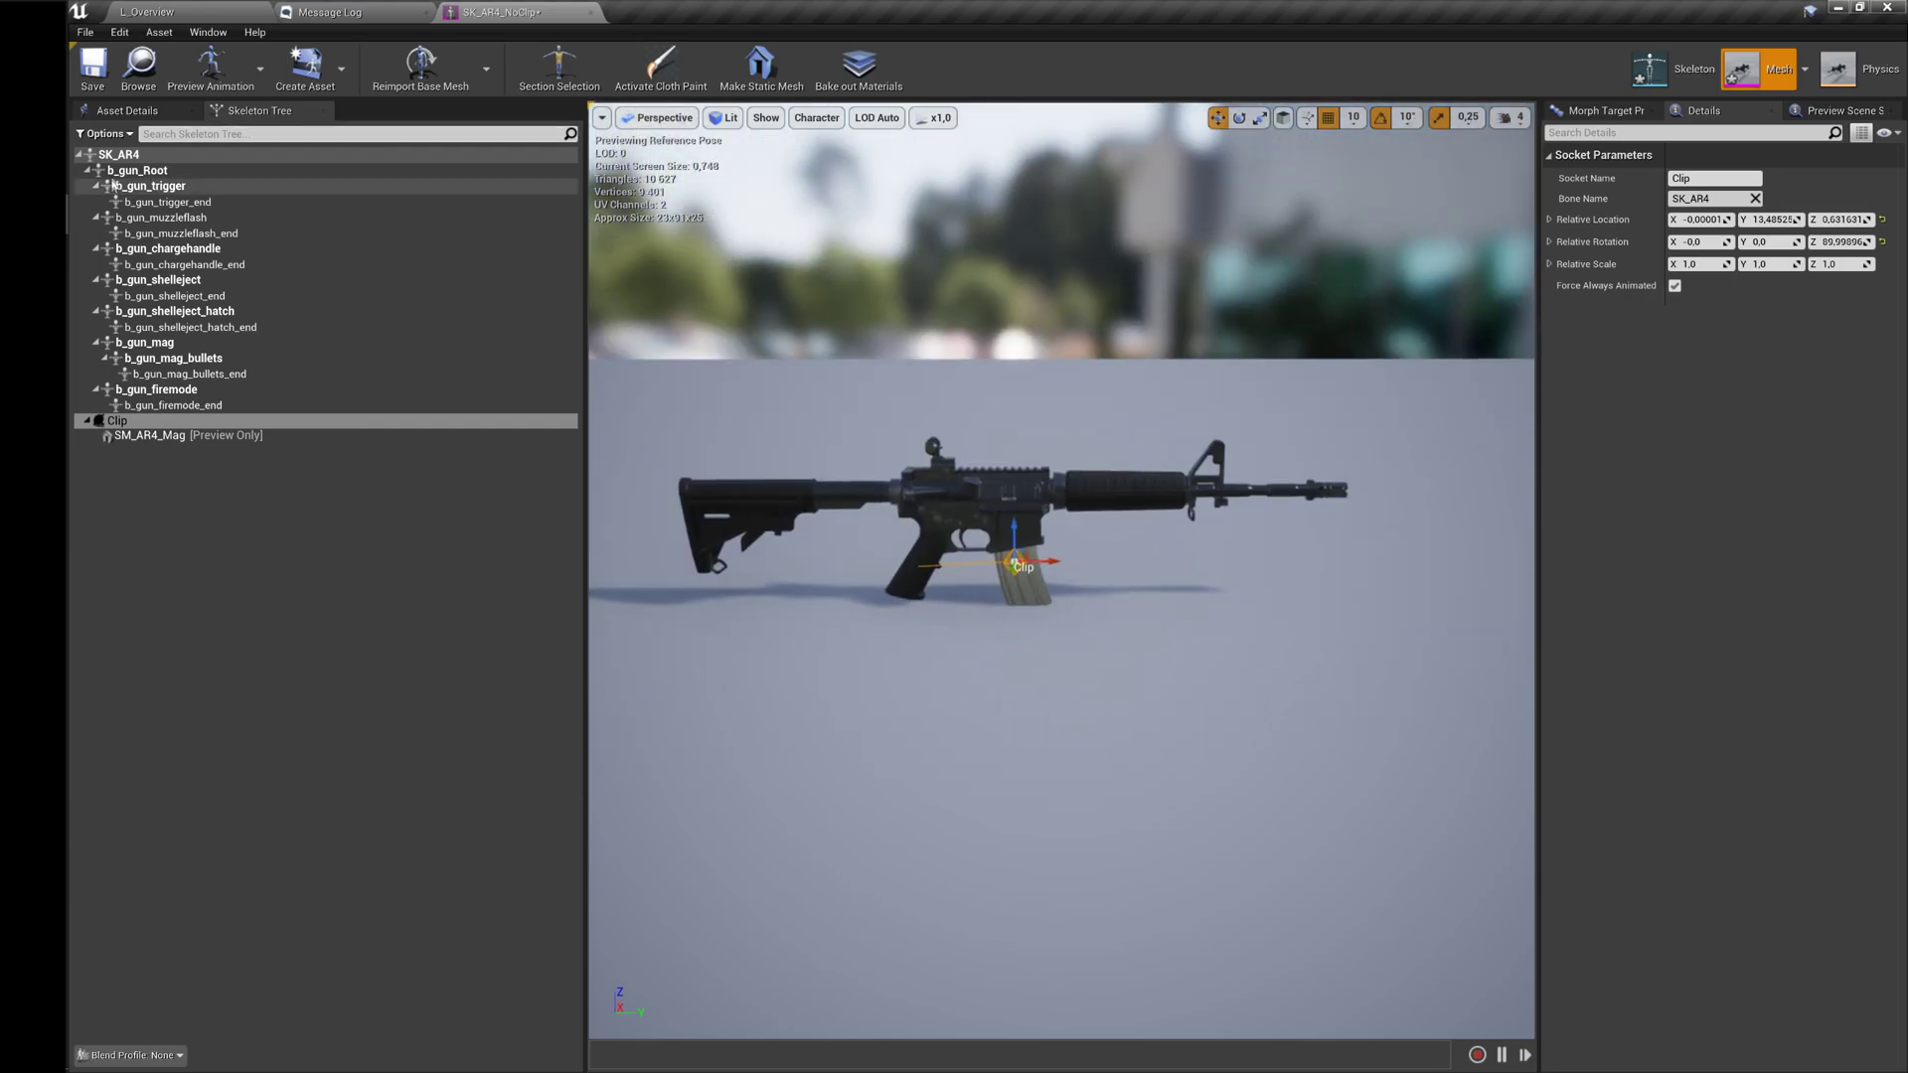
# Add another socket to the SK_AR4 root bone and name it Muzzle.
pyautogui.click(116, 155)
pyautogui.rightClick(118, 155)
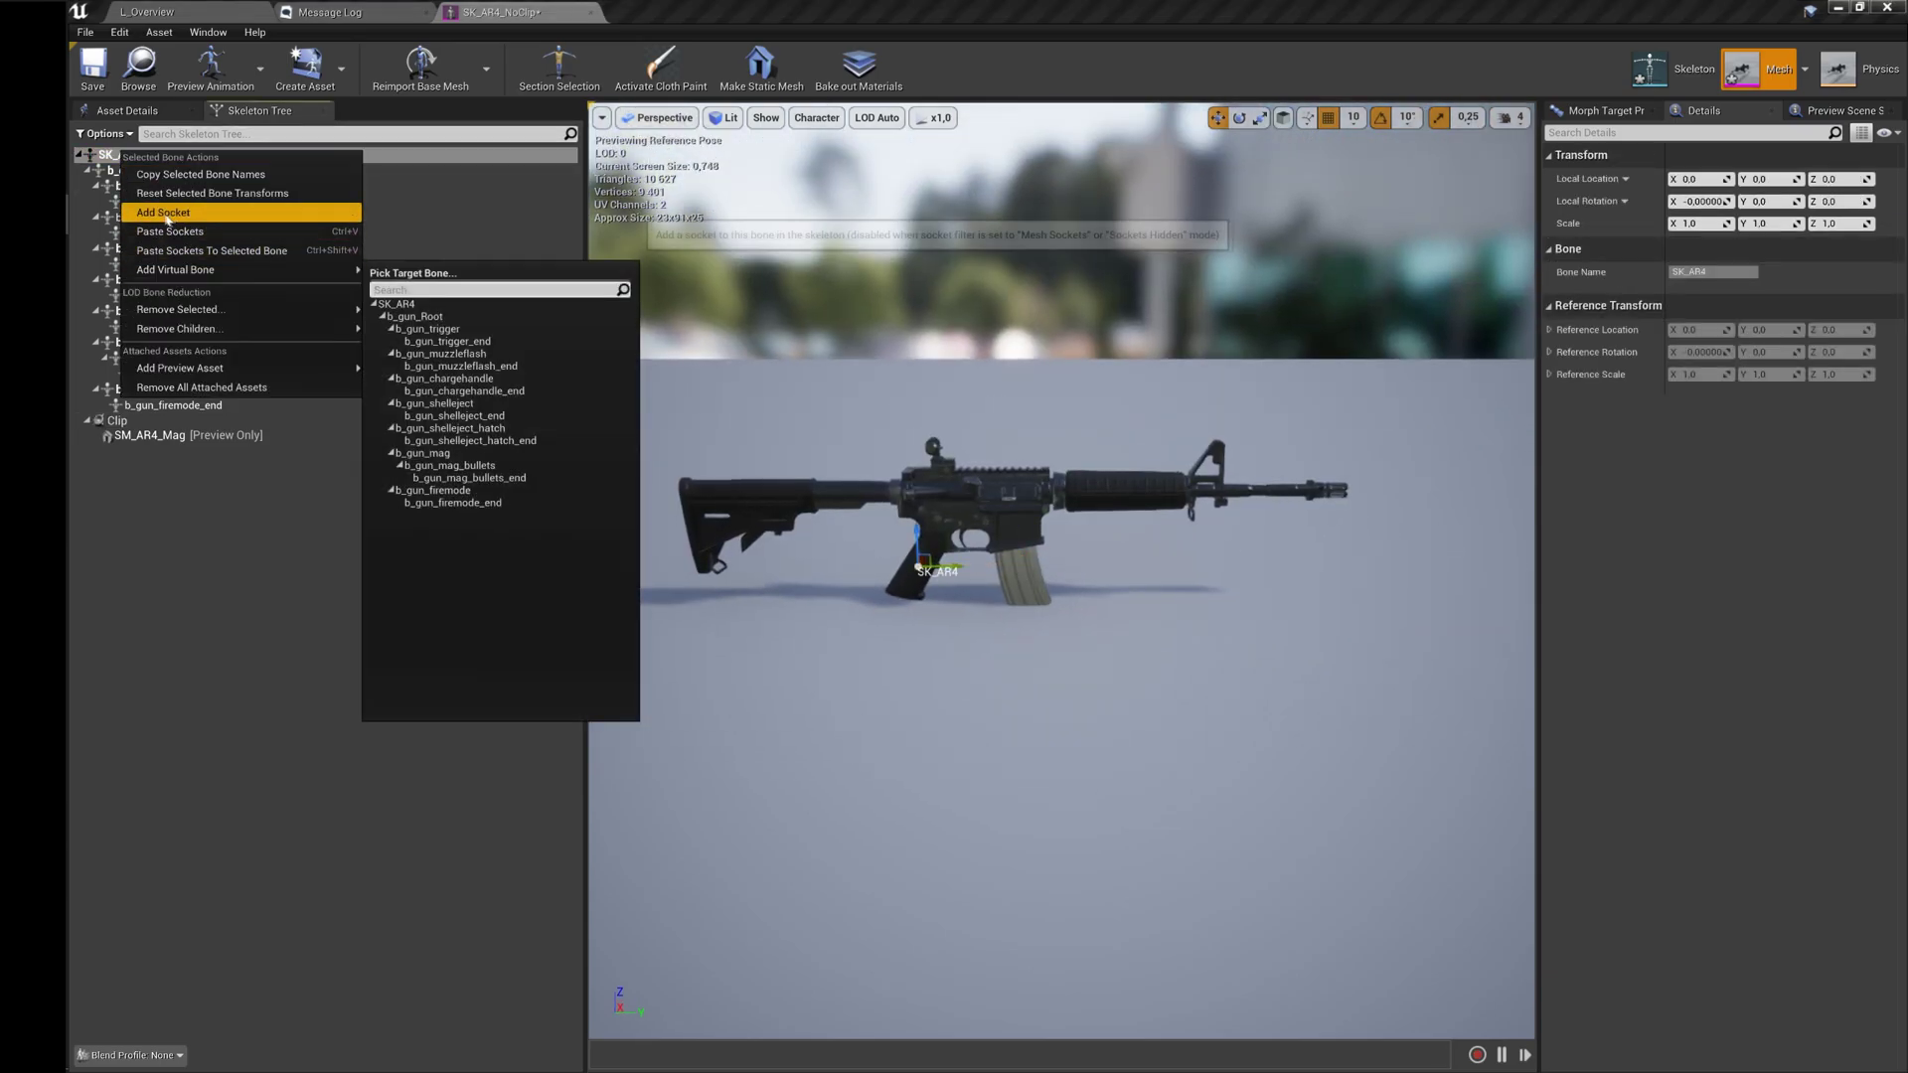
pyautogui.click(168, 213)
pyautogui.write('Muzzle')
pyautogui.press('Return')
# Move the Muzzle socket to the tip of the barrel, at about Y 60.8, Z 10.9.
pyautogui.moveTo(1083, 463); pyautogui.dragTo(1079, 464, button='right')
pyautogui.press('d')
pyautogui.press('s')
pyautogui.moveTo(865, 558); pyautogui.dragTo(1235, 497)
pyautogui.moveTo(743, 388); pyautogui.dragTo(696, 398, button='right')
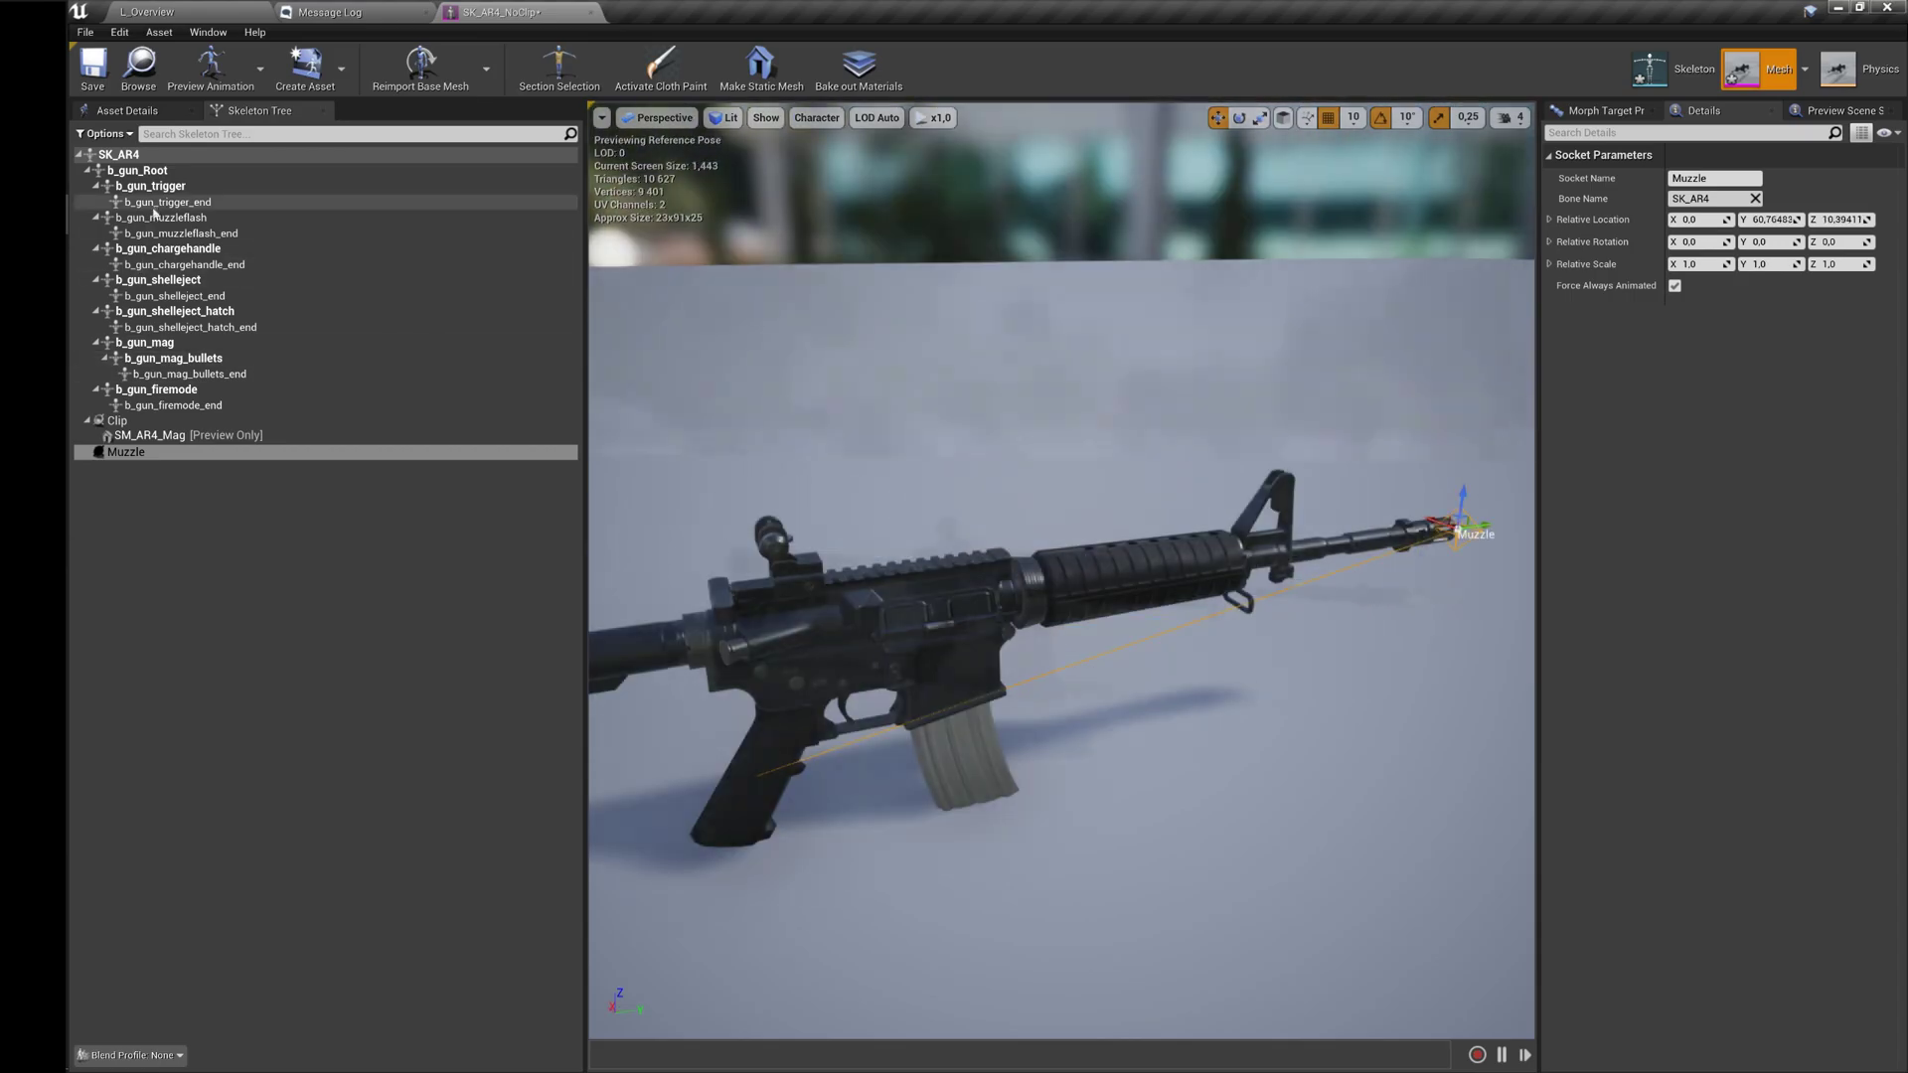
# Add a third socket to the SK_AR4 root bone and name it Shells.
pyautogui.click(111, 155)
pyautogui.rightClick(114, 156)
pyautogui.moveTo(174, 273)
pyautogui.click(158, 215)
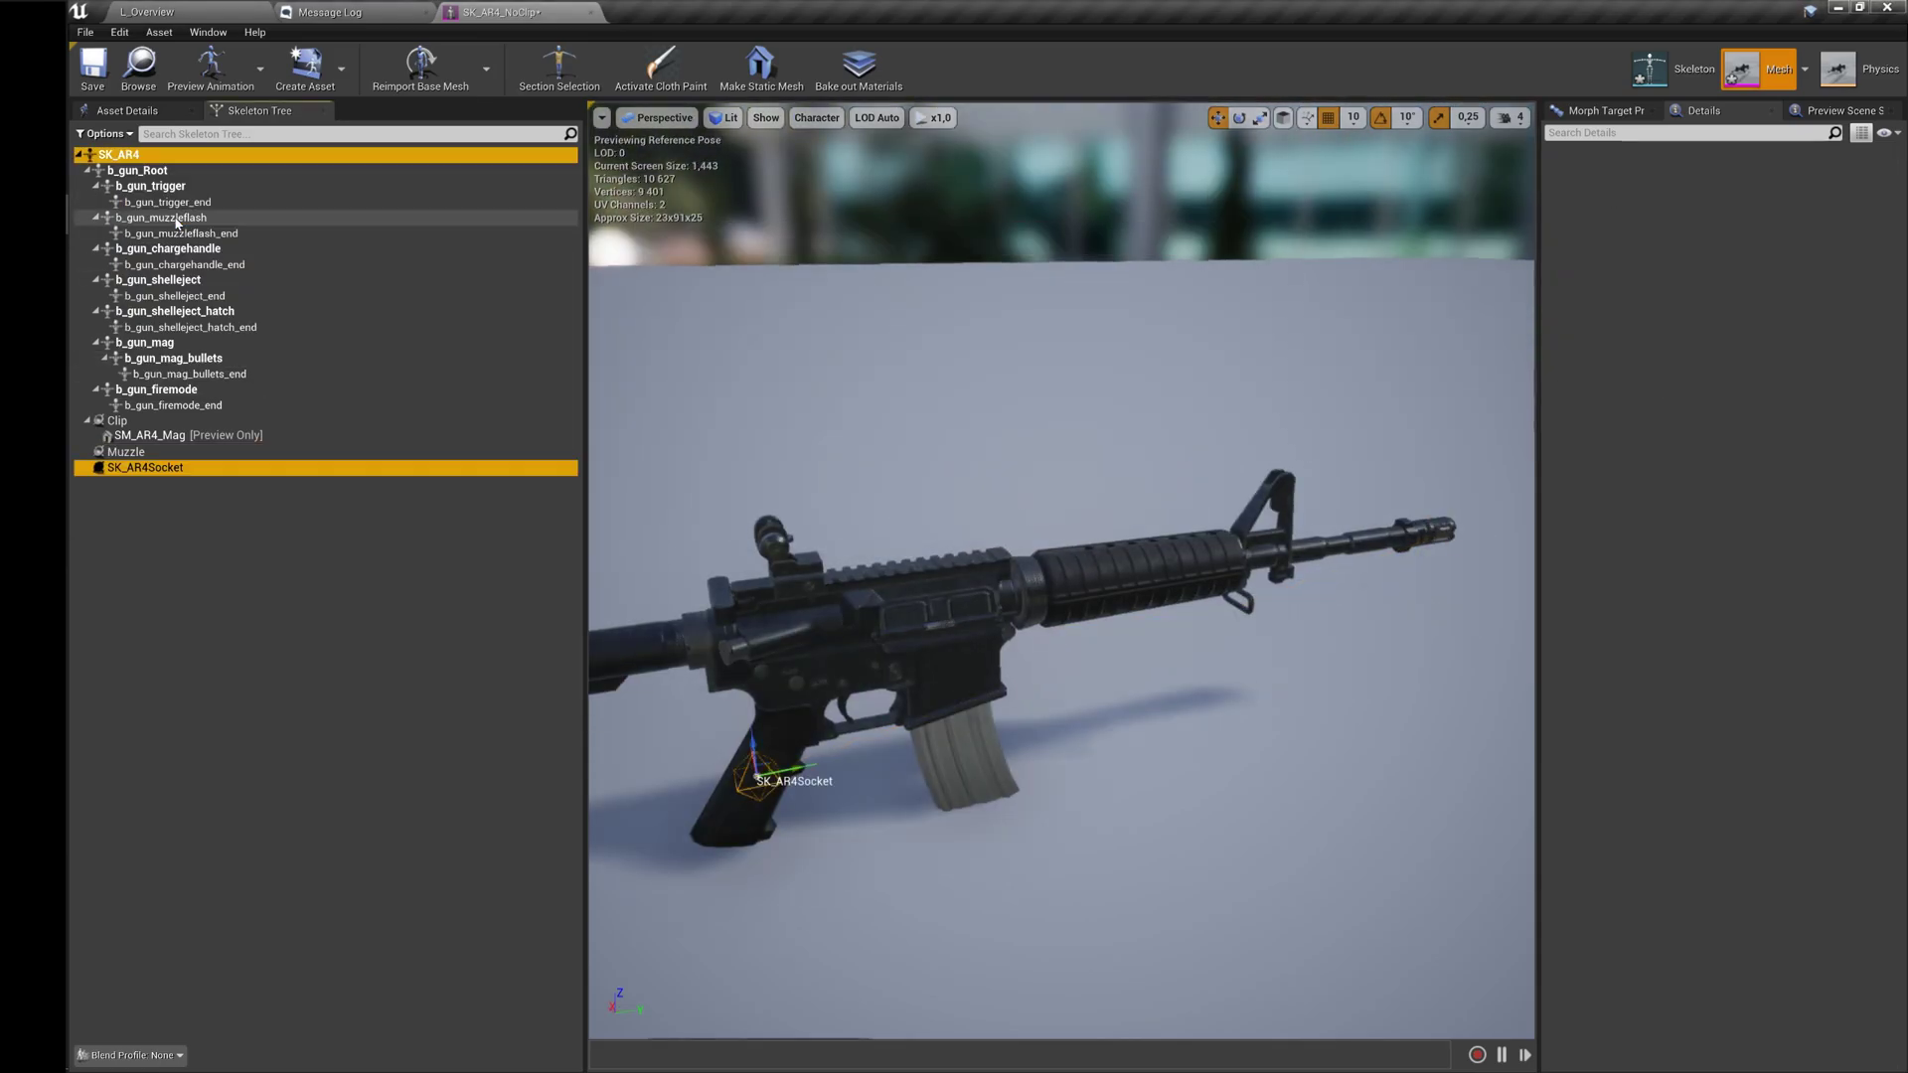
pyautogui.write('Shells')
pyautogui.press('Return')
# Move the Shells socket from the grip up to the rifle's shell ejection port.
pyautogui.moveTo(907, 710)
pyautogui.mouseDown(button='right')
pyautogui.moveTo(875, 704)
pyautogui.moveTo(908, 711)
pyautogui.mouseUp(button='right')
pyautogui.moveTo(881, 701); pyautogui.dragTo(1008, 535)
pyautogui.moveTo(1014, 539)
pyautogui.mouseDown(button='right')
pyautogui.moveTo(1043, 532)
pyautogui.moveTo(1013, 539)
pyautogui.mouseUp(button='right')
pyautogui.moveTo(900, 631); pyautogui.dragTo(994, 596)
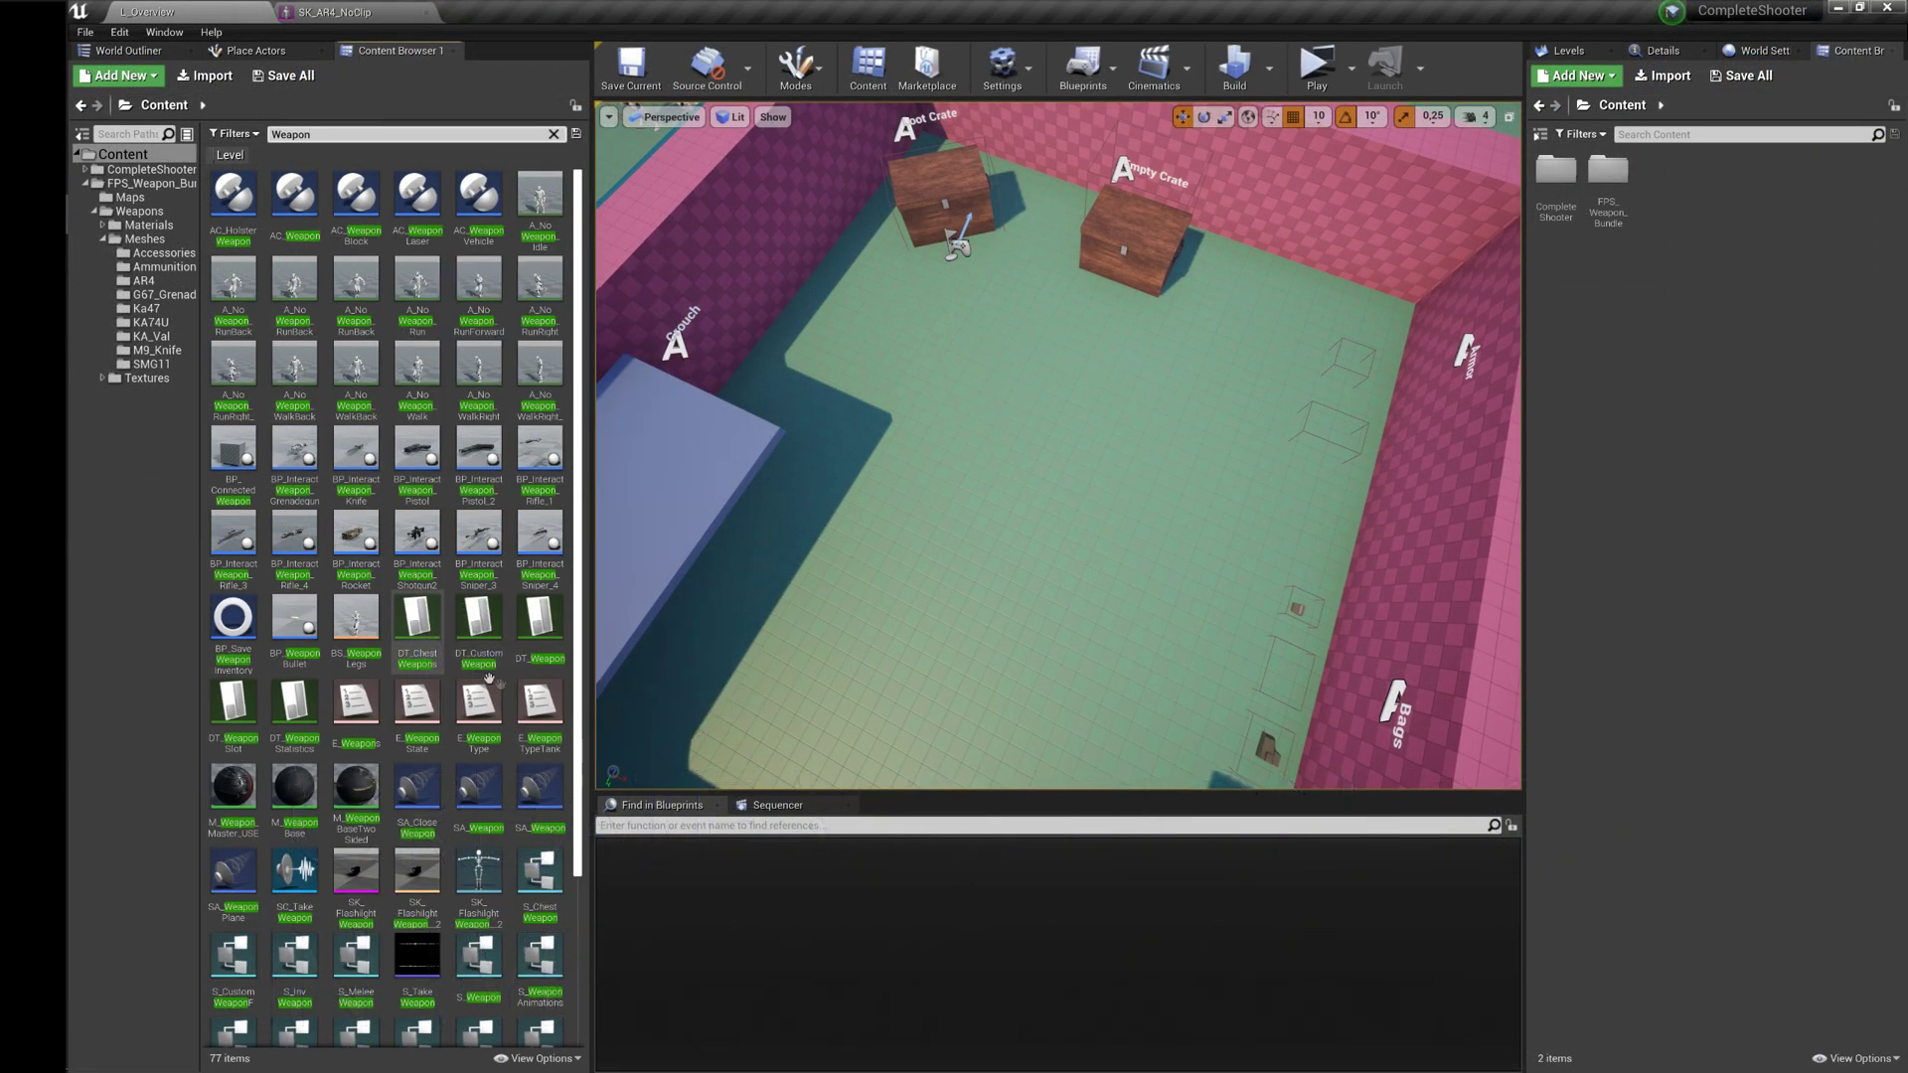
# Open the DT_Weapon data table and duplicate the W_Rifle_4 row.
pyautogui.doubleClick(558, 645)
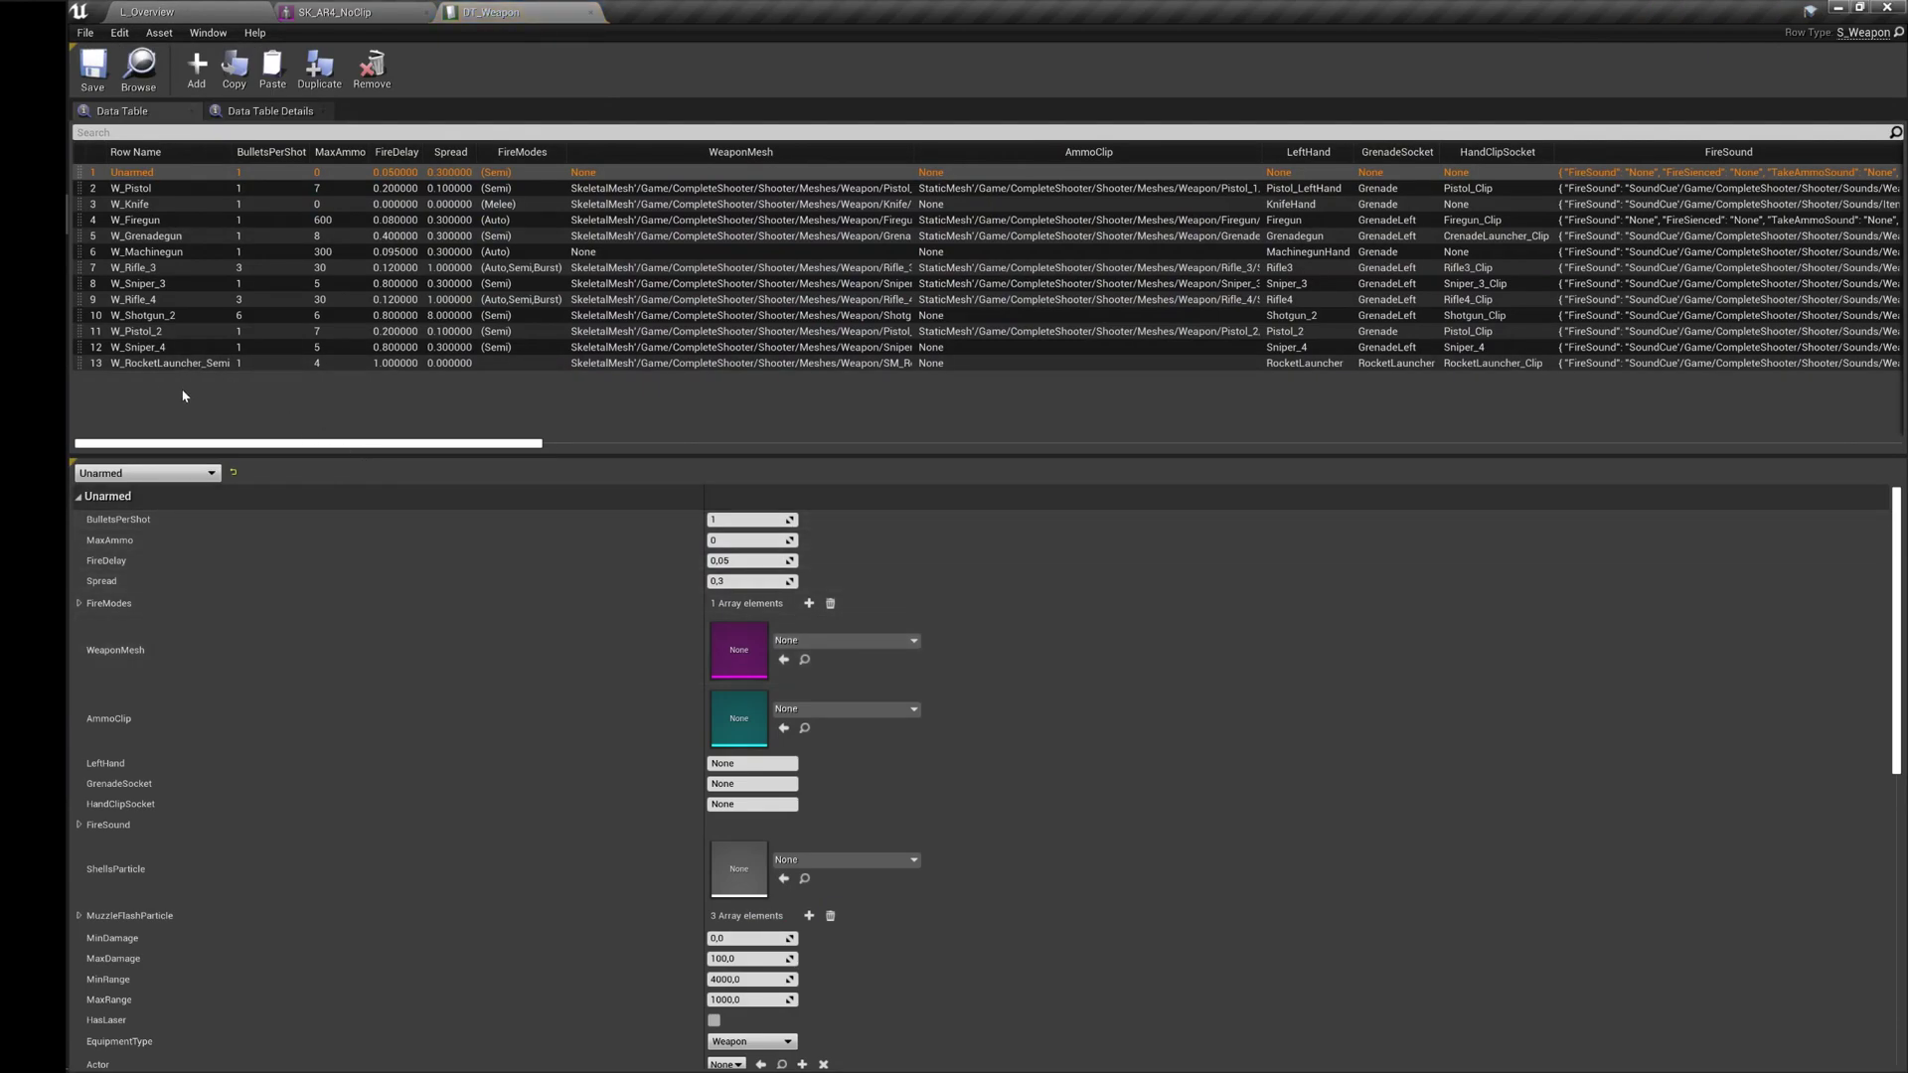
pyautogui.click(159, 300)
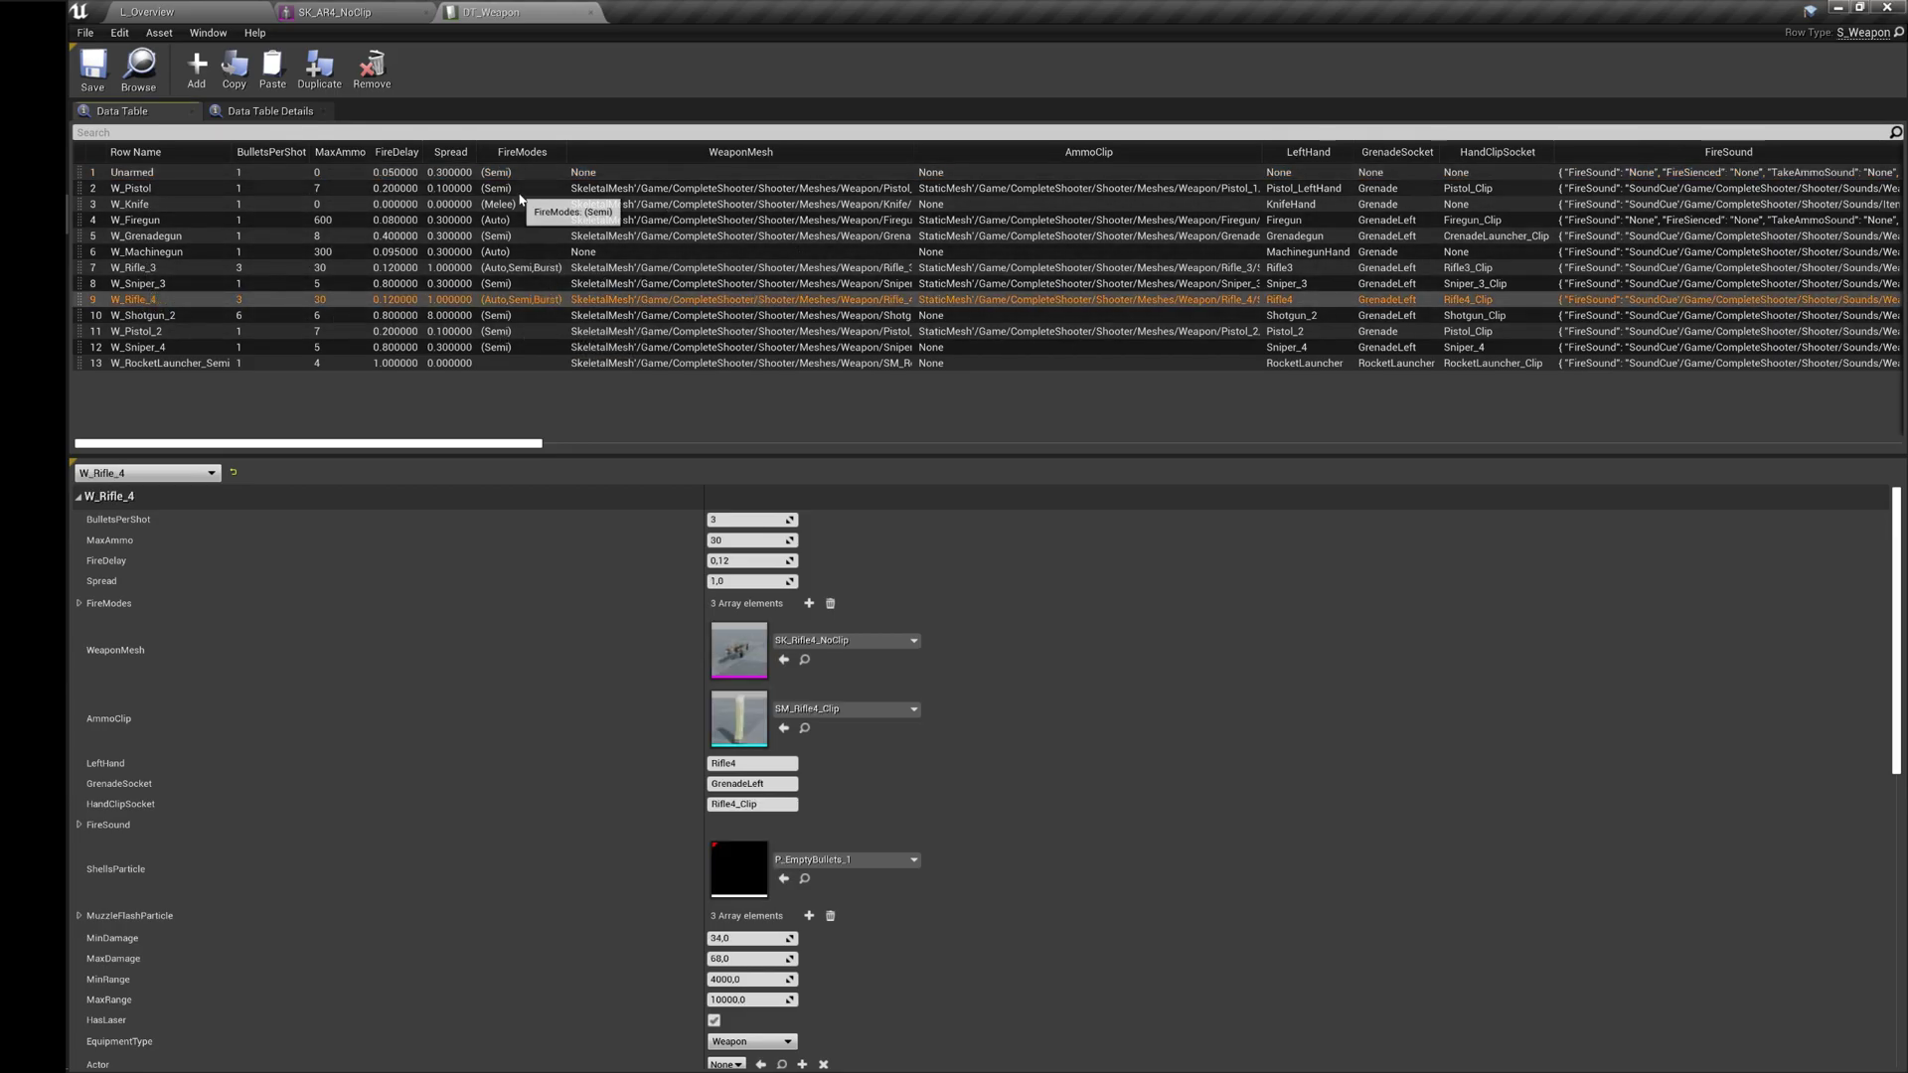
pyautogui.click(319, 67)
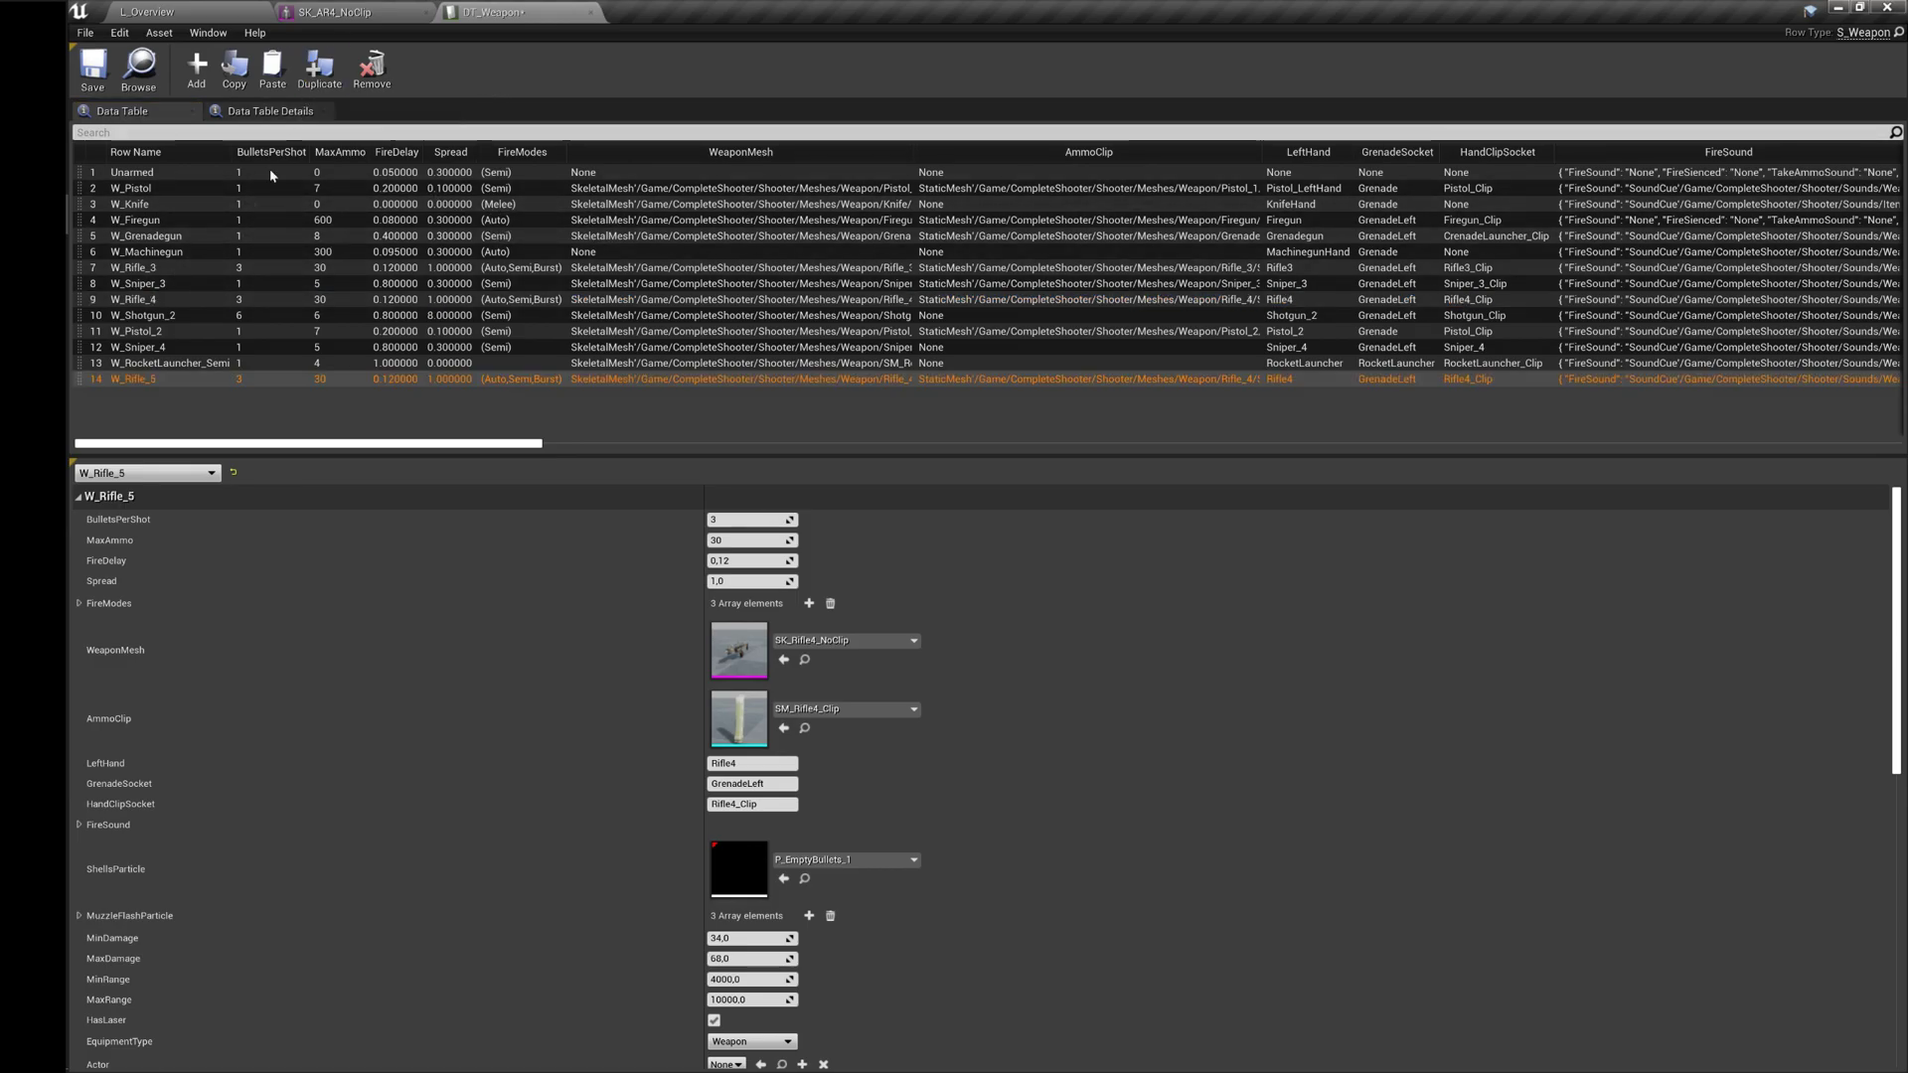
# Rename the duplicated weapon row as W_NewRifle.
pyautogui.doubleClick(162, 381)
pyautogui.write('W_New')
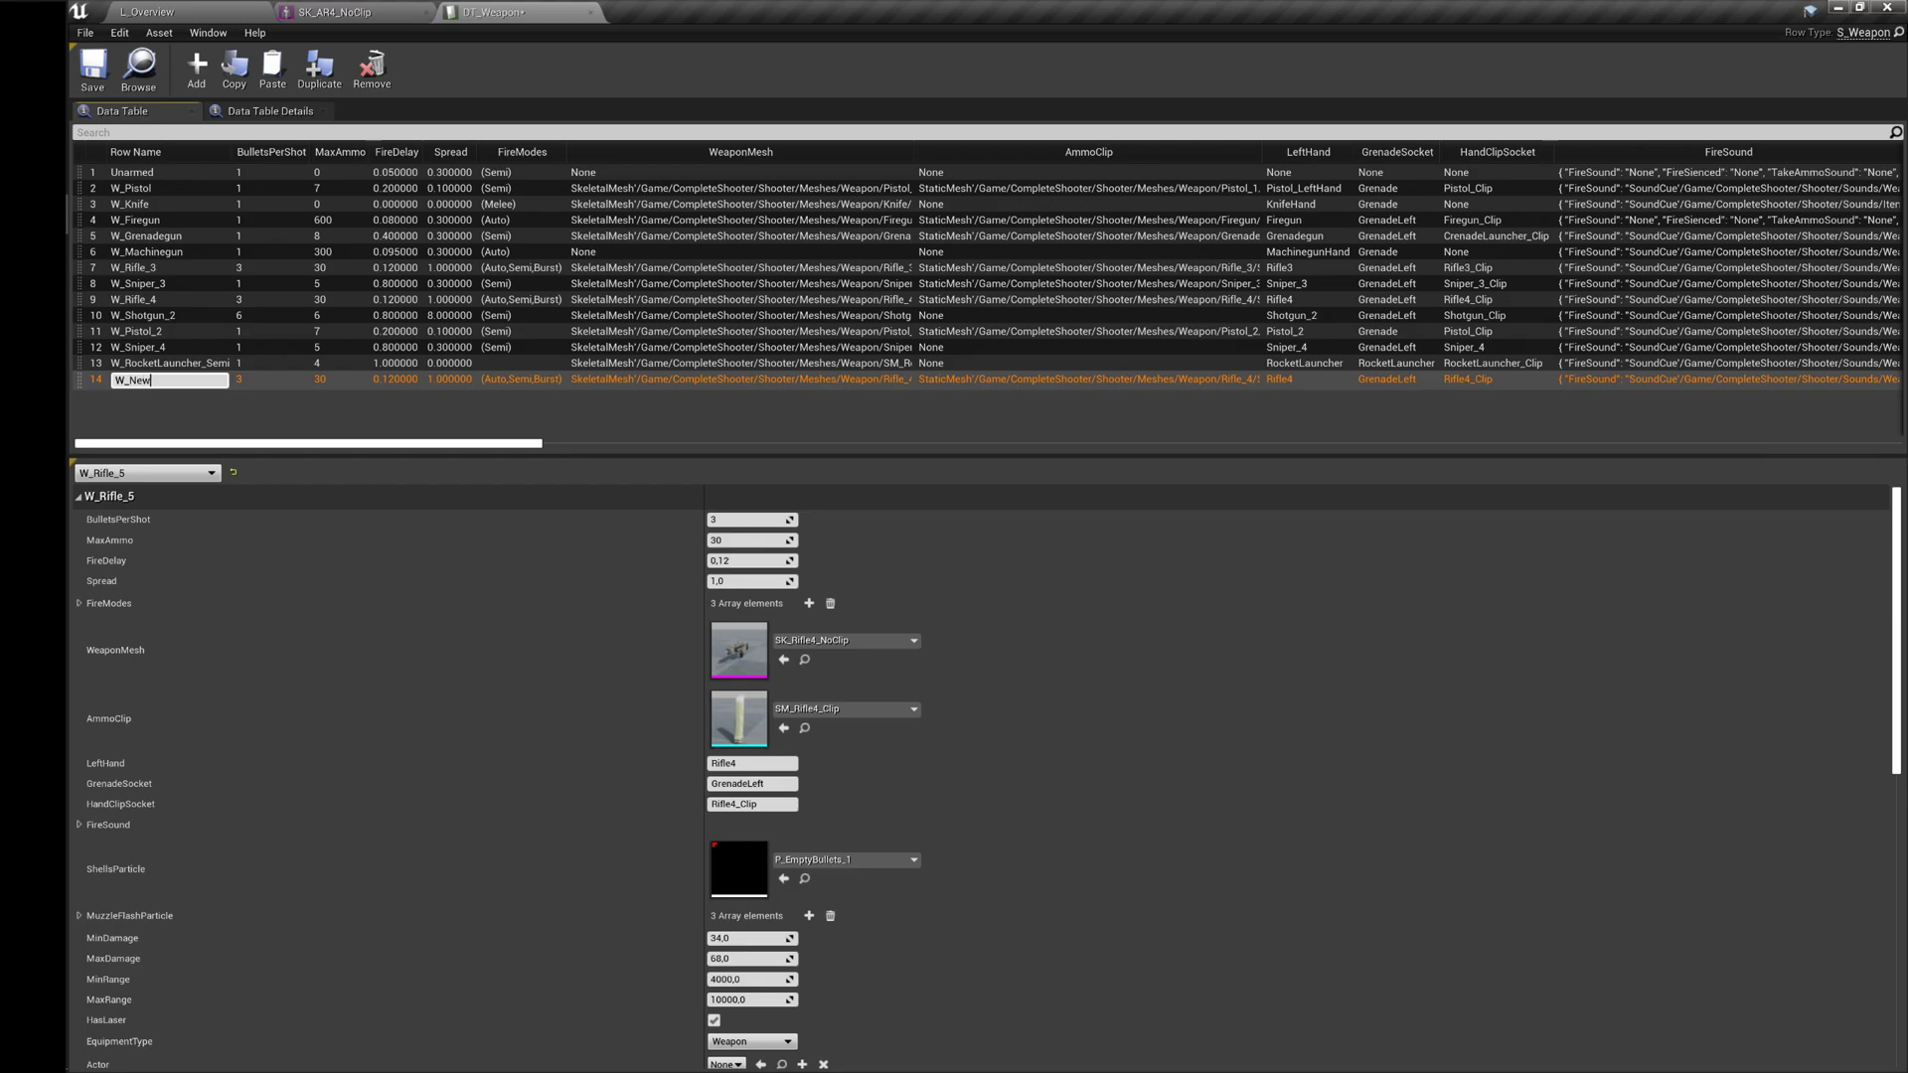
pyautogui.write('Rifle')
pyautogui.press('Return')
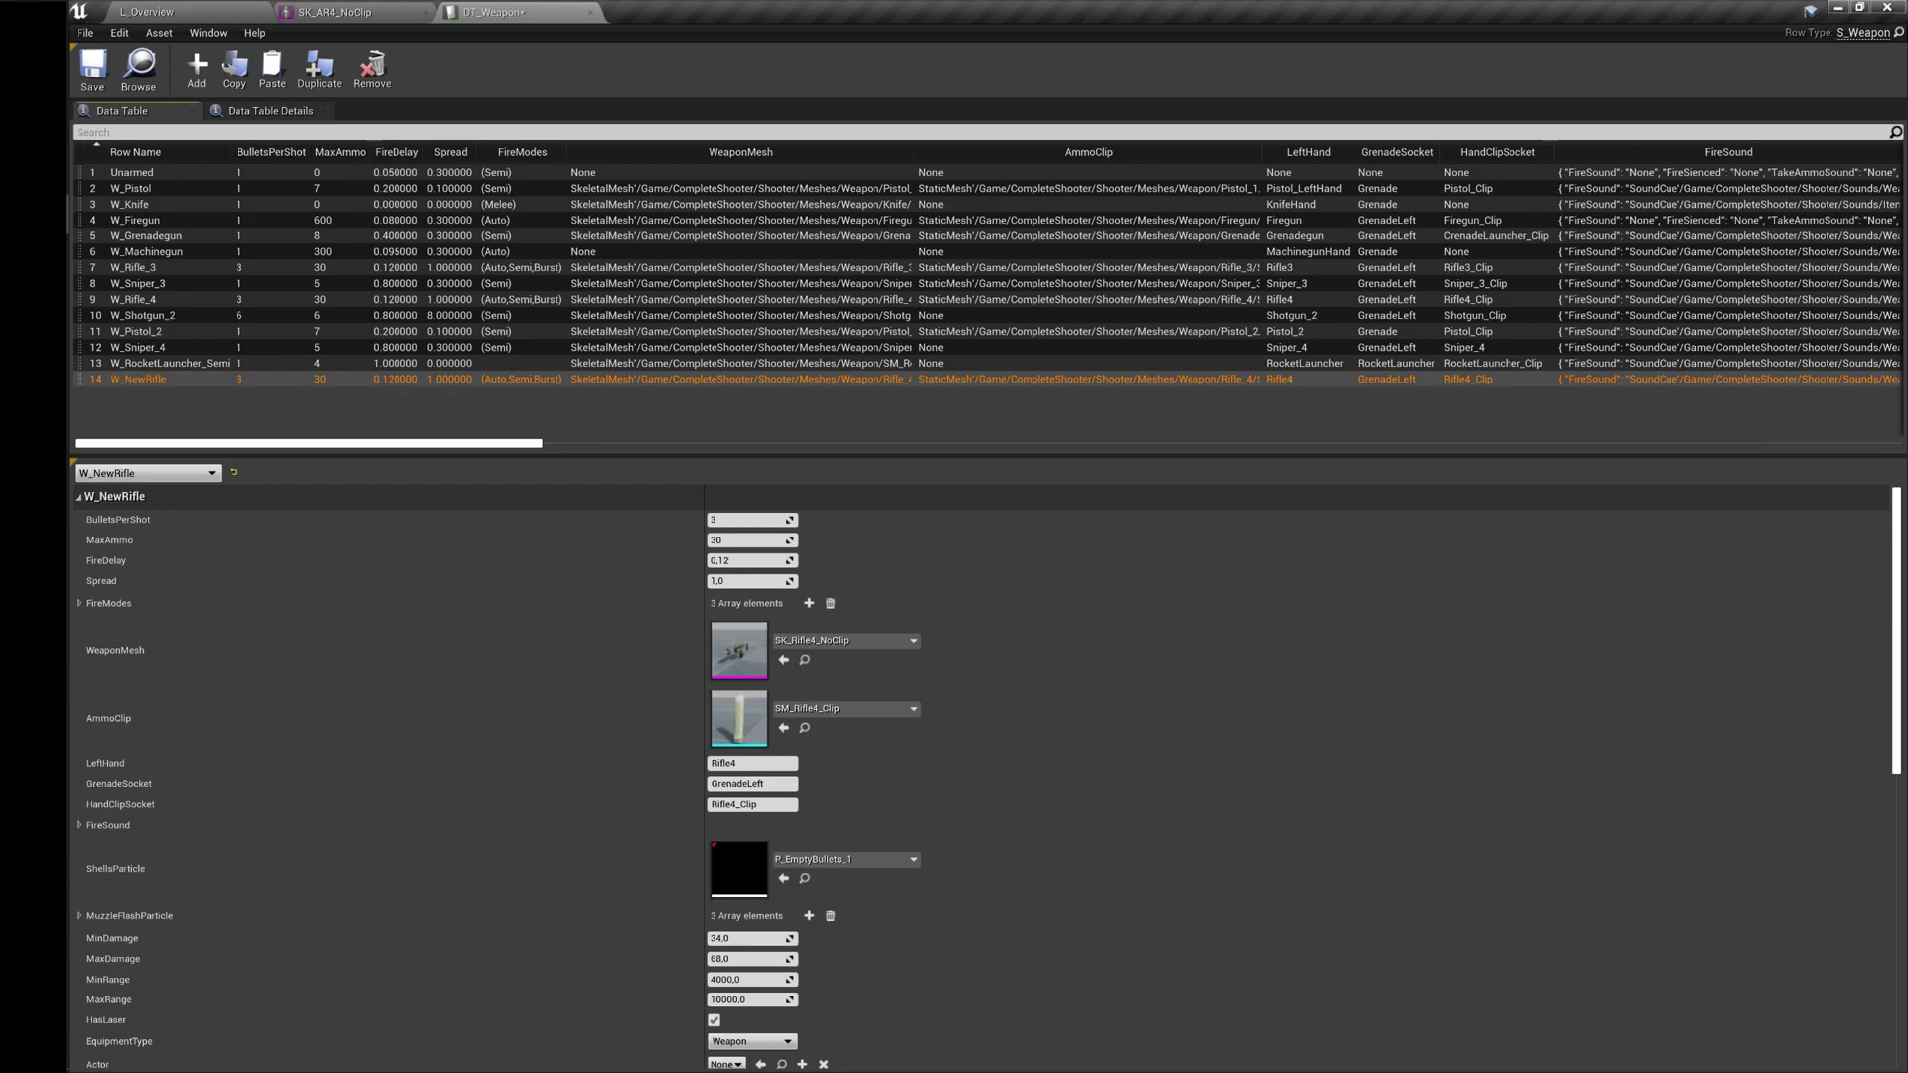
# Set W_NewRifle's BulletsPerShot to 2, MaxAmmo to 20, FireDelay to 0,17 and Spread to 2,0.
pyautogui.click(80, 603)
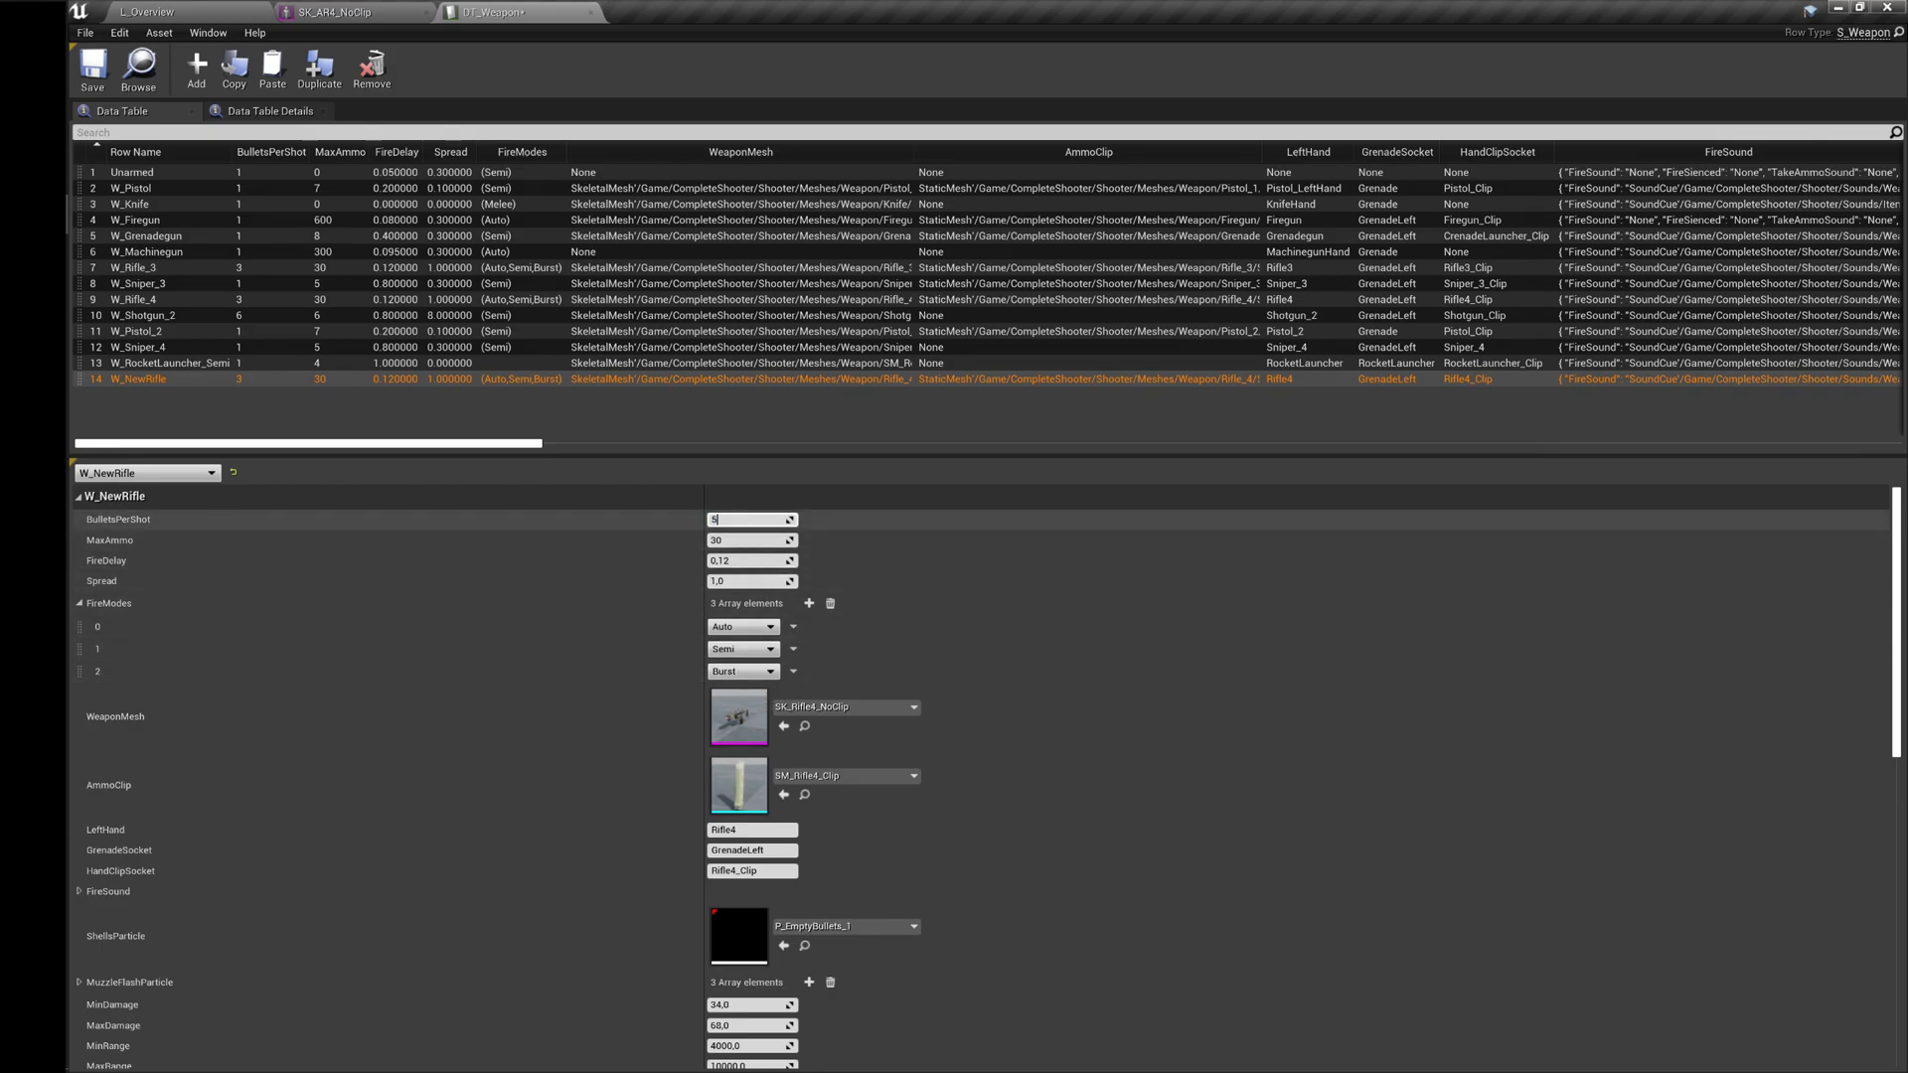
pyautogui.write('2')
pyautogui.press('Return')
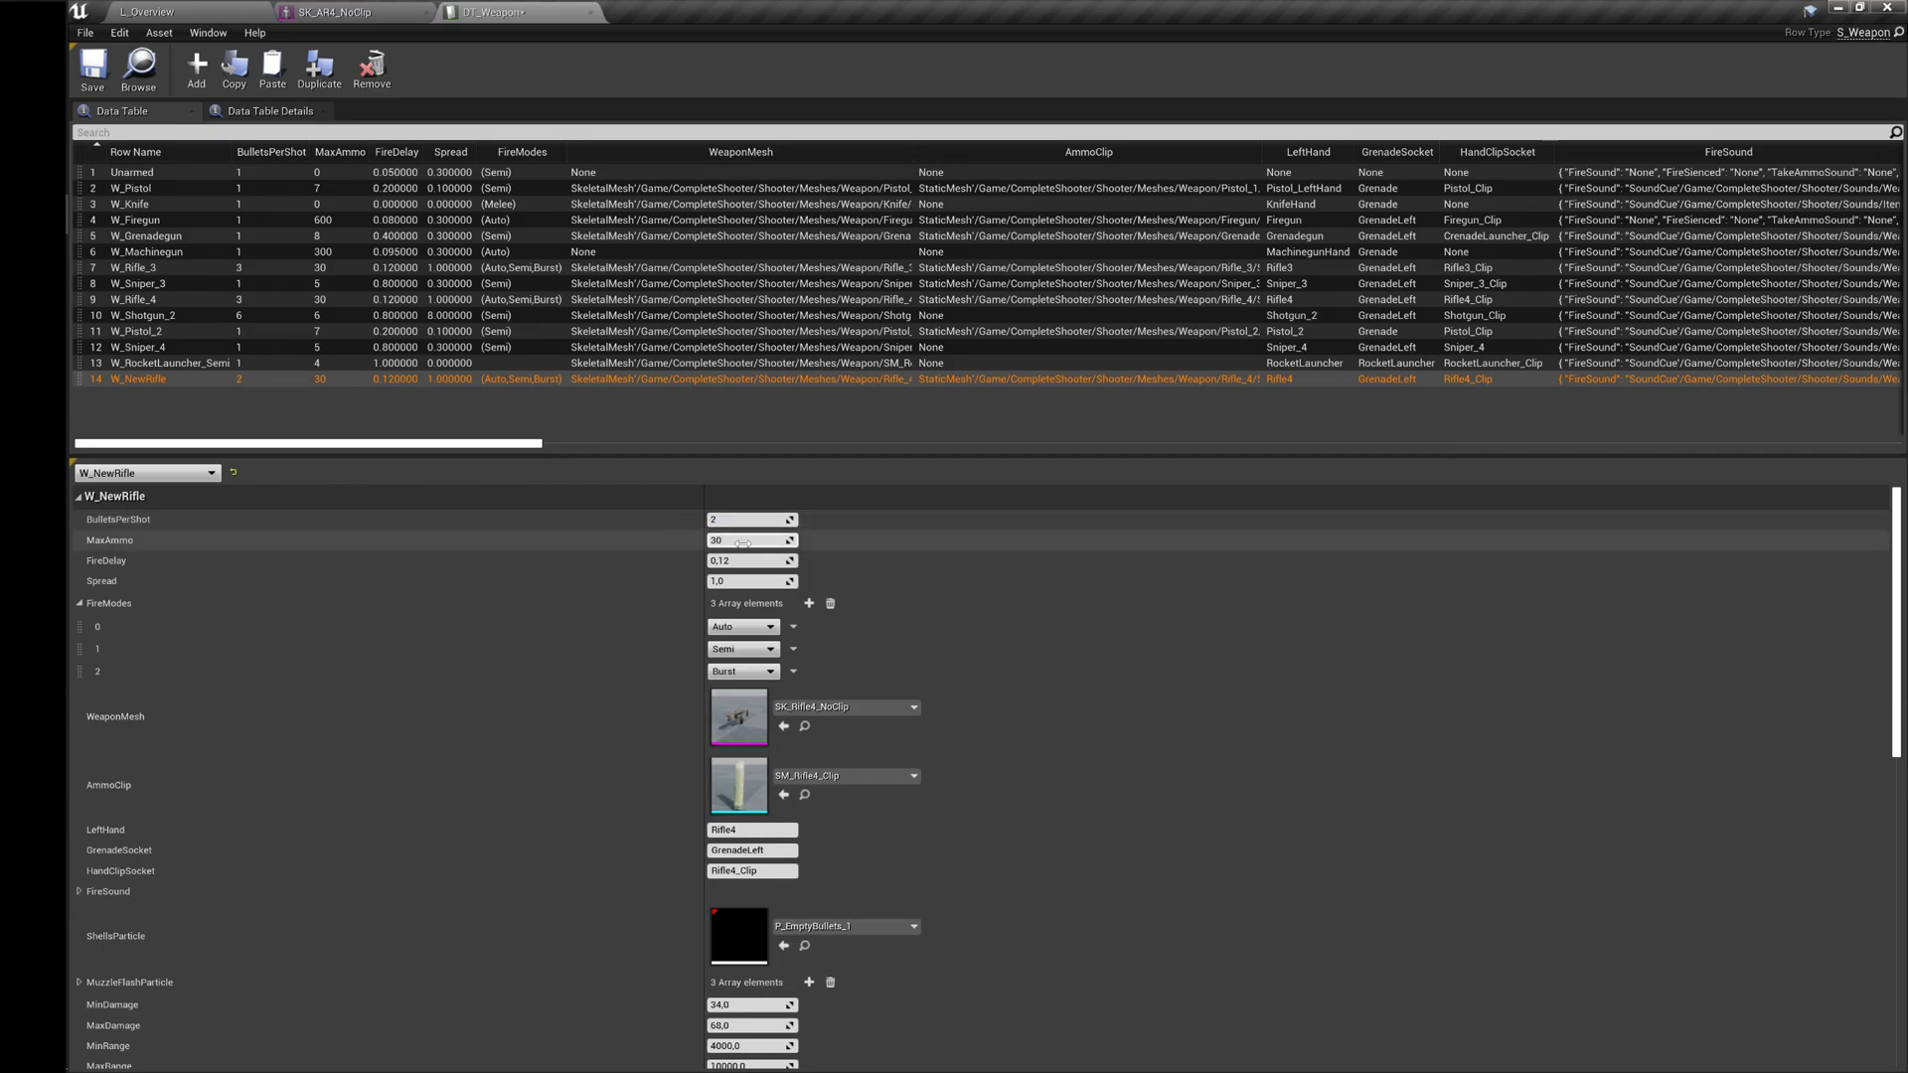
pyautogui.click(745, 561)
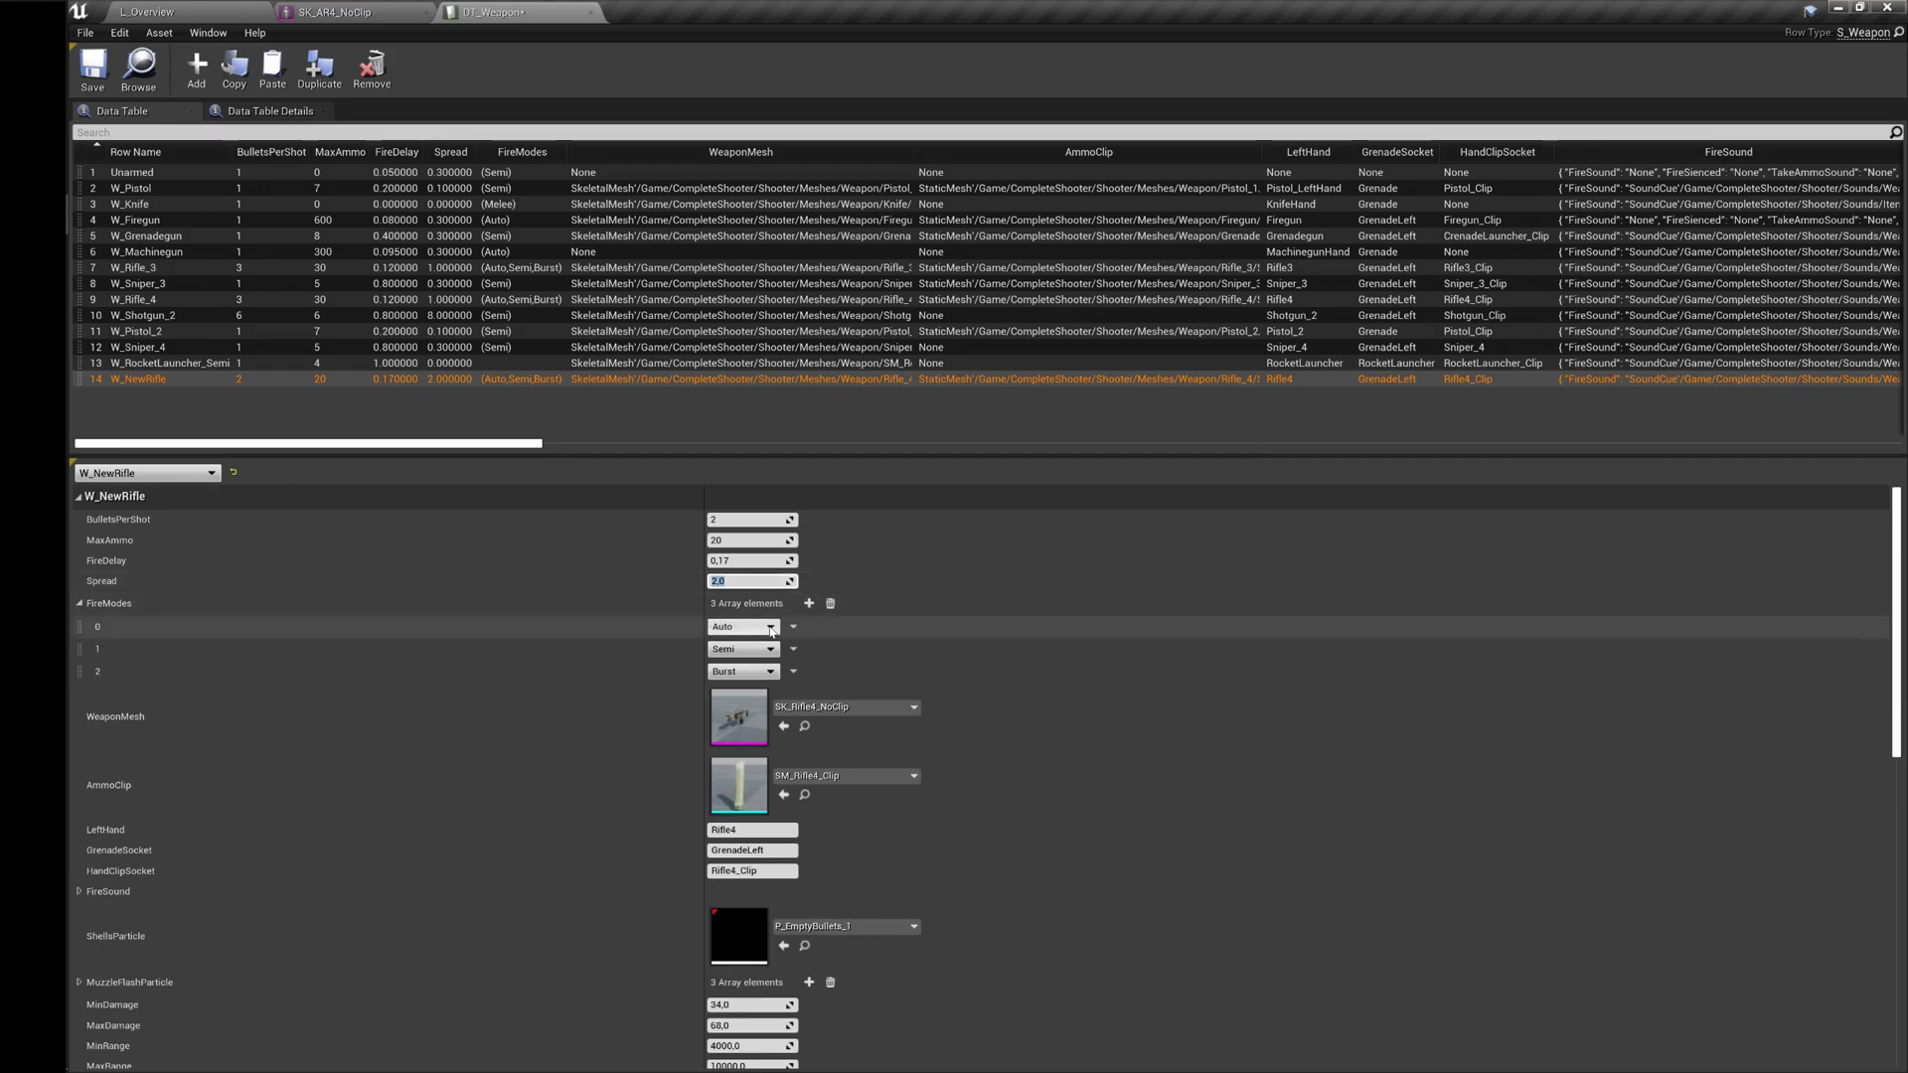
pyautogui.click(921, 633)
# Delete the Auto entry from W_NewRifle's FireModes and save the data table.
pyautogui.click(794, 626)
pyautogui.click(819, 672)
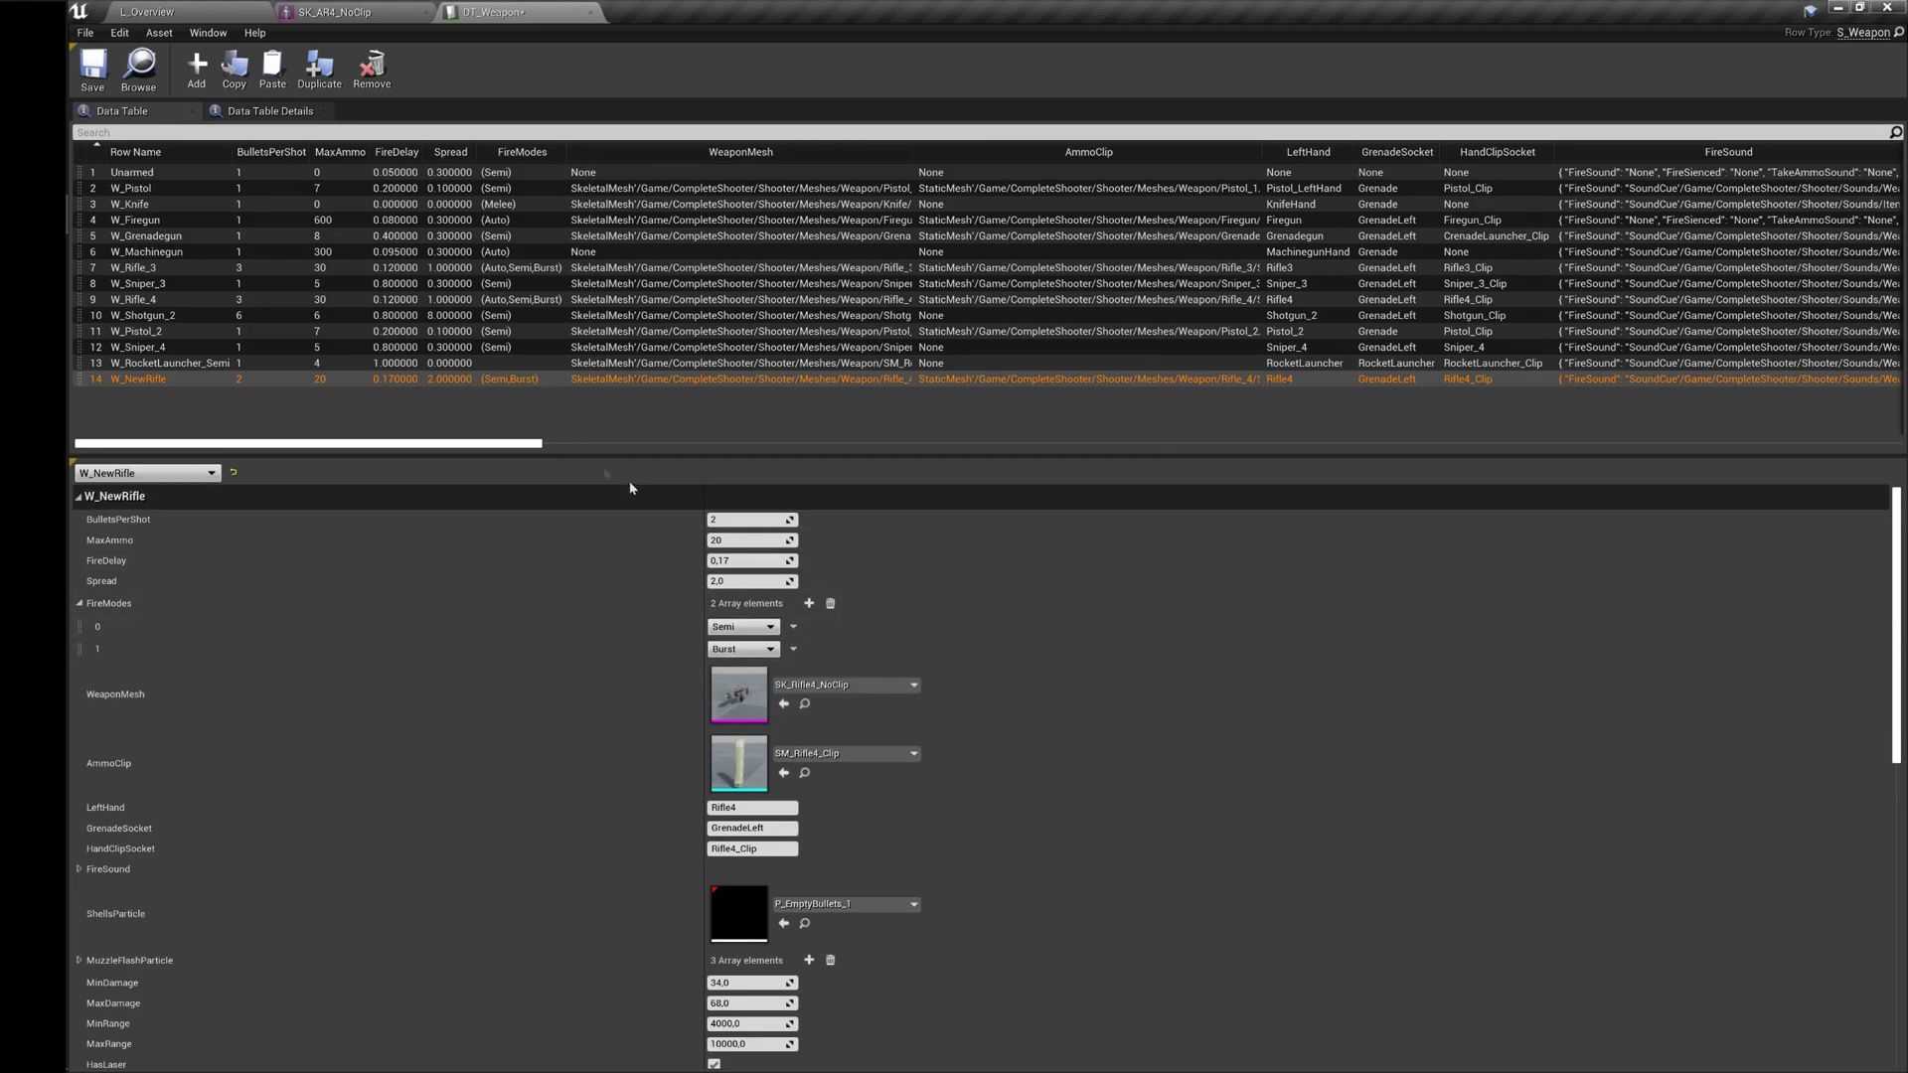
pyautogui.click(92, 68)
# Find SK_AR4_NoClip in the AR4 meshes folder and assign it as W_NewRifle's WeaponMesh.
pyautogui.click(184, 9)
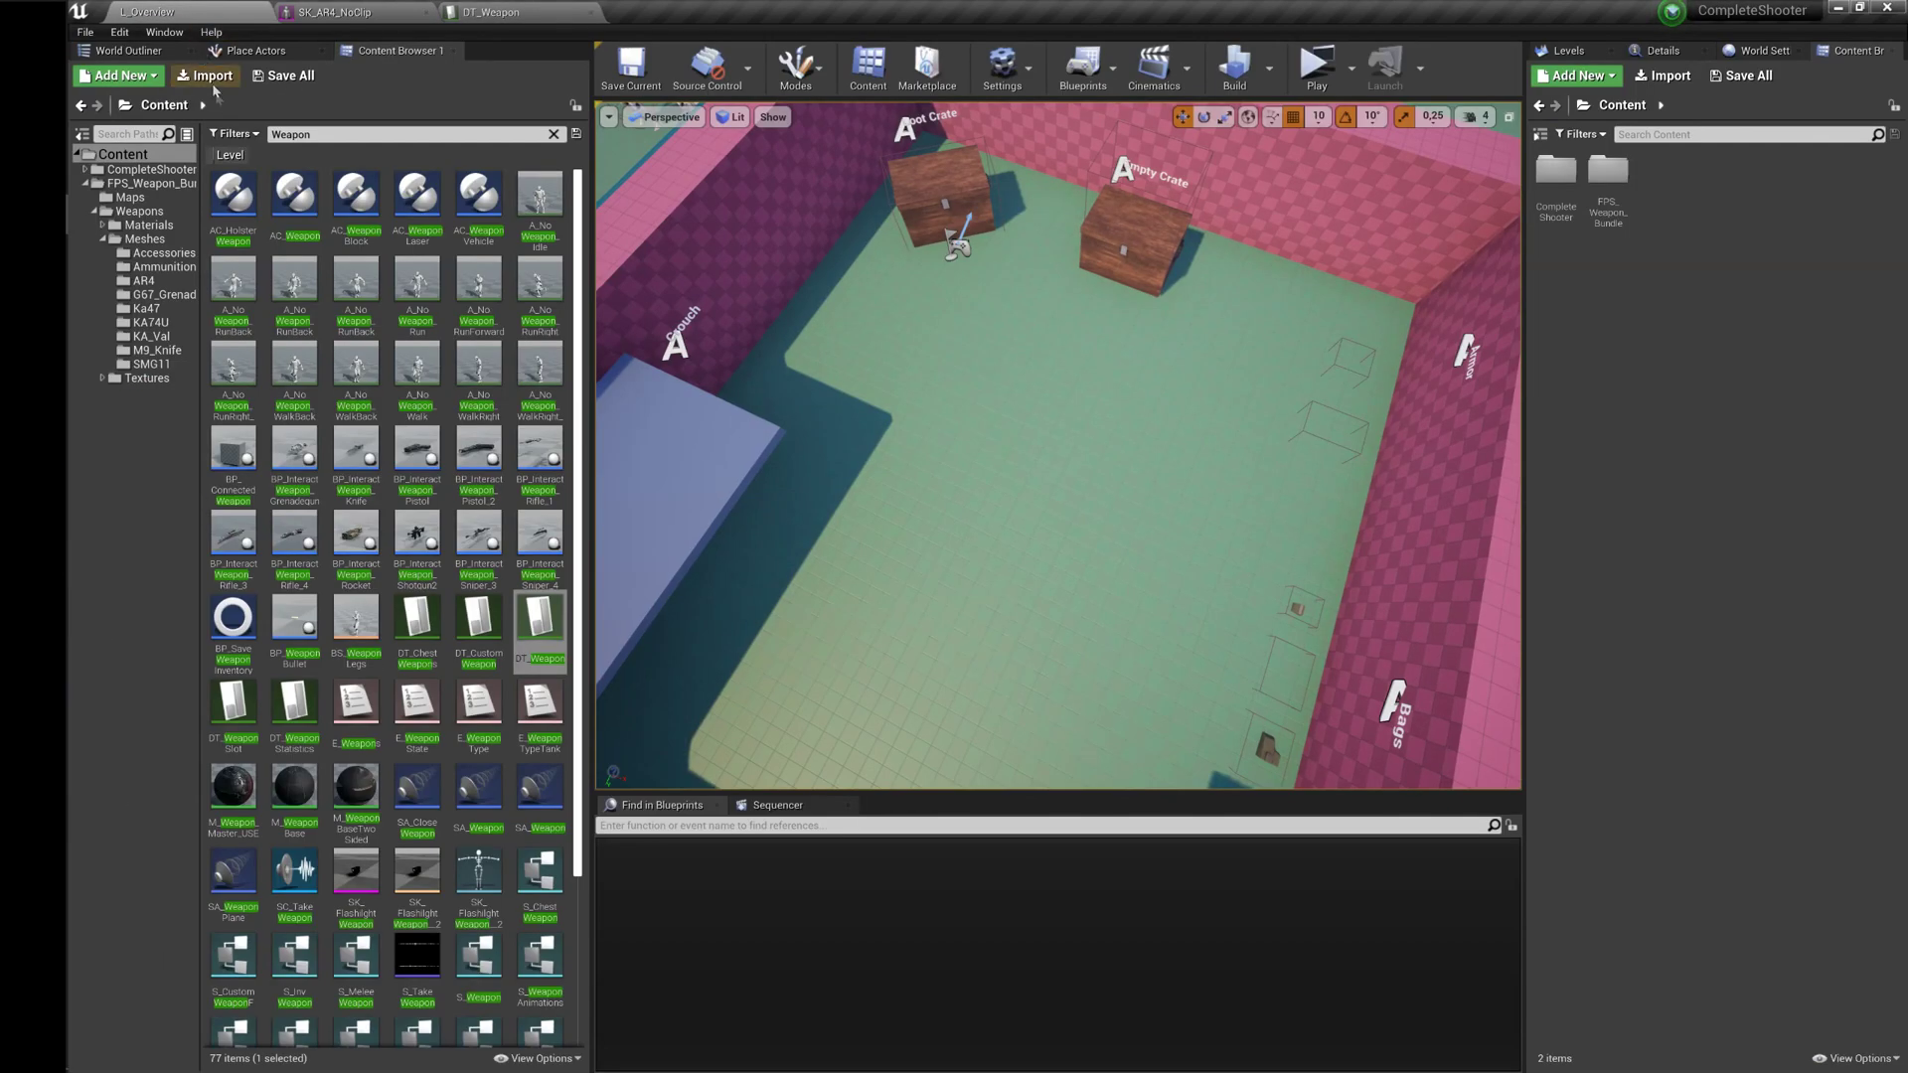
pyautogui.click(144, 282)
pyautogui.click(555, 135)
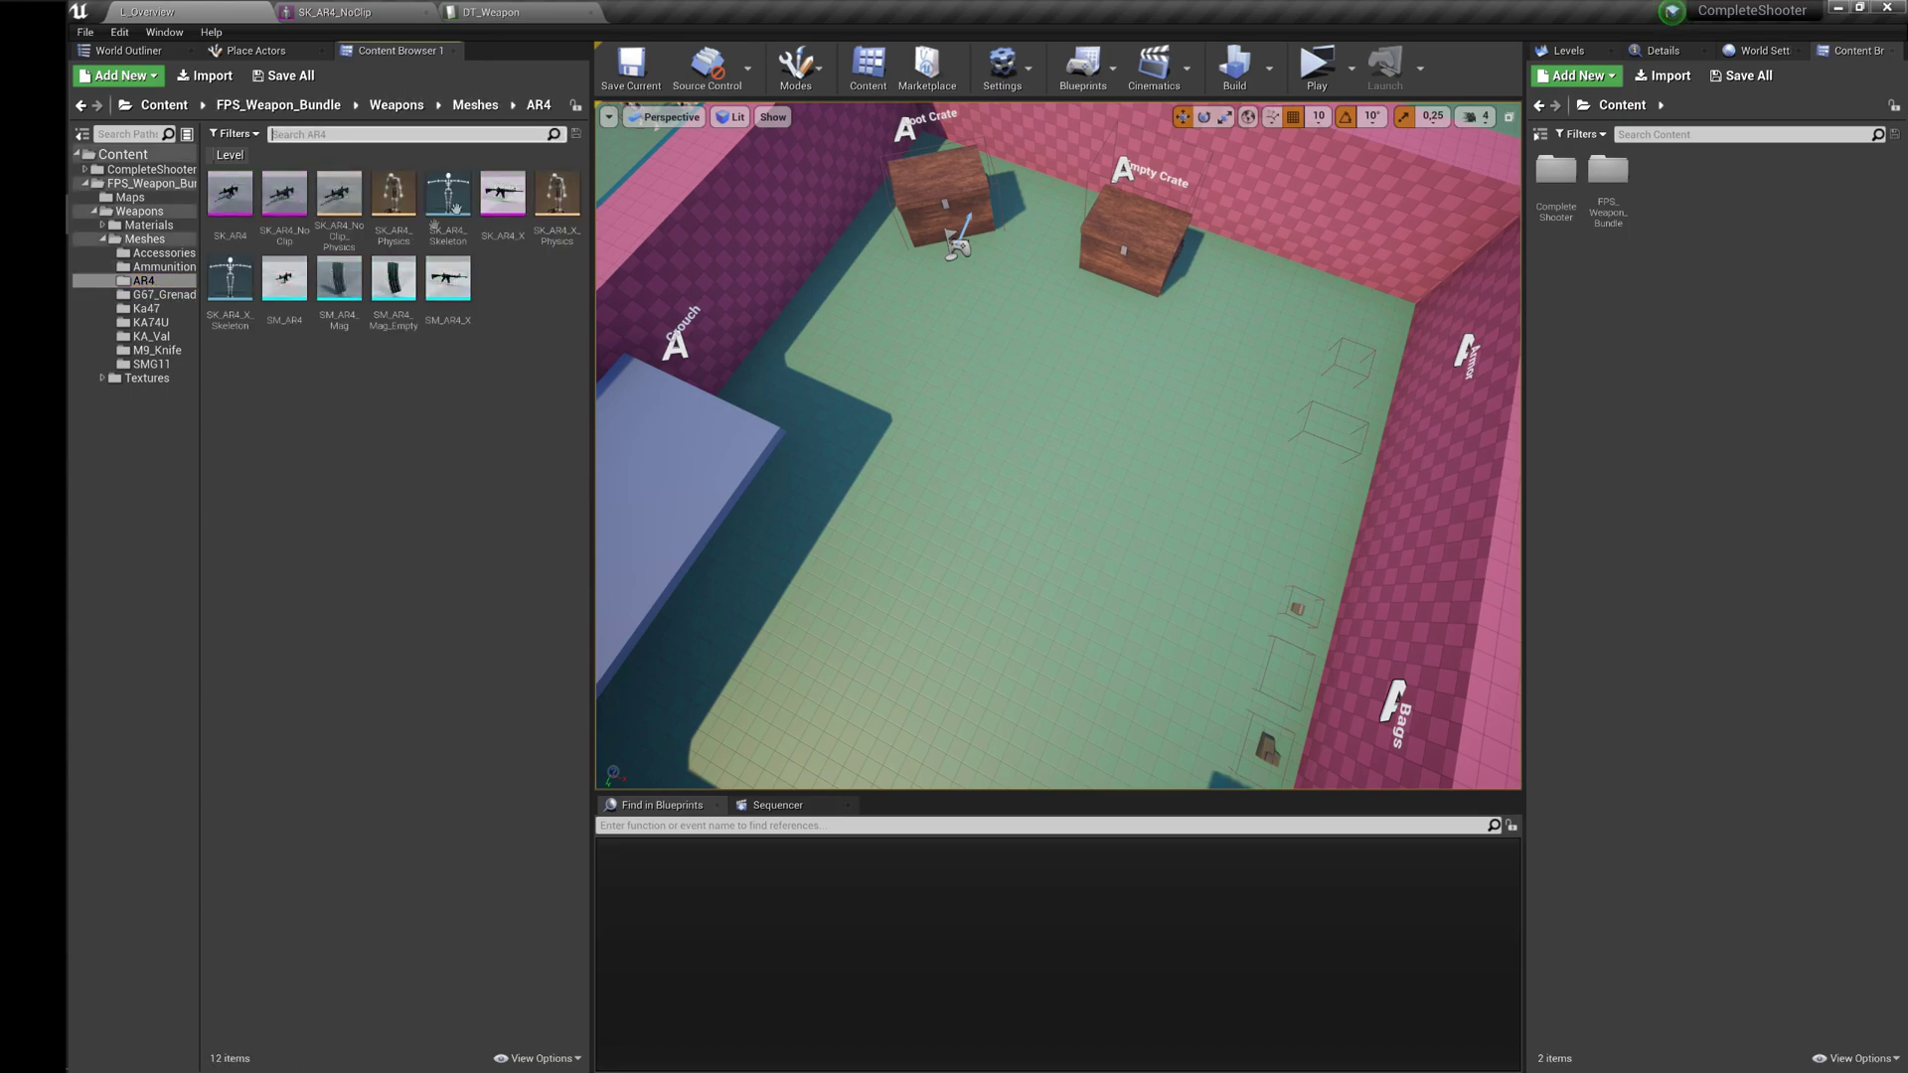
pyautogui.click(467, 13)
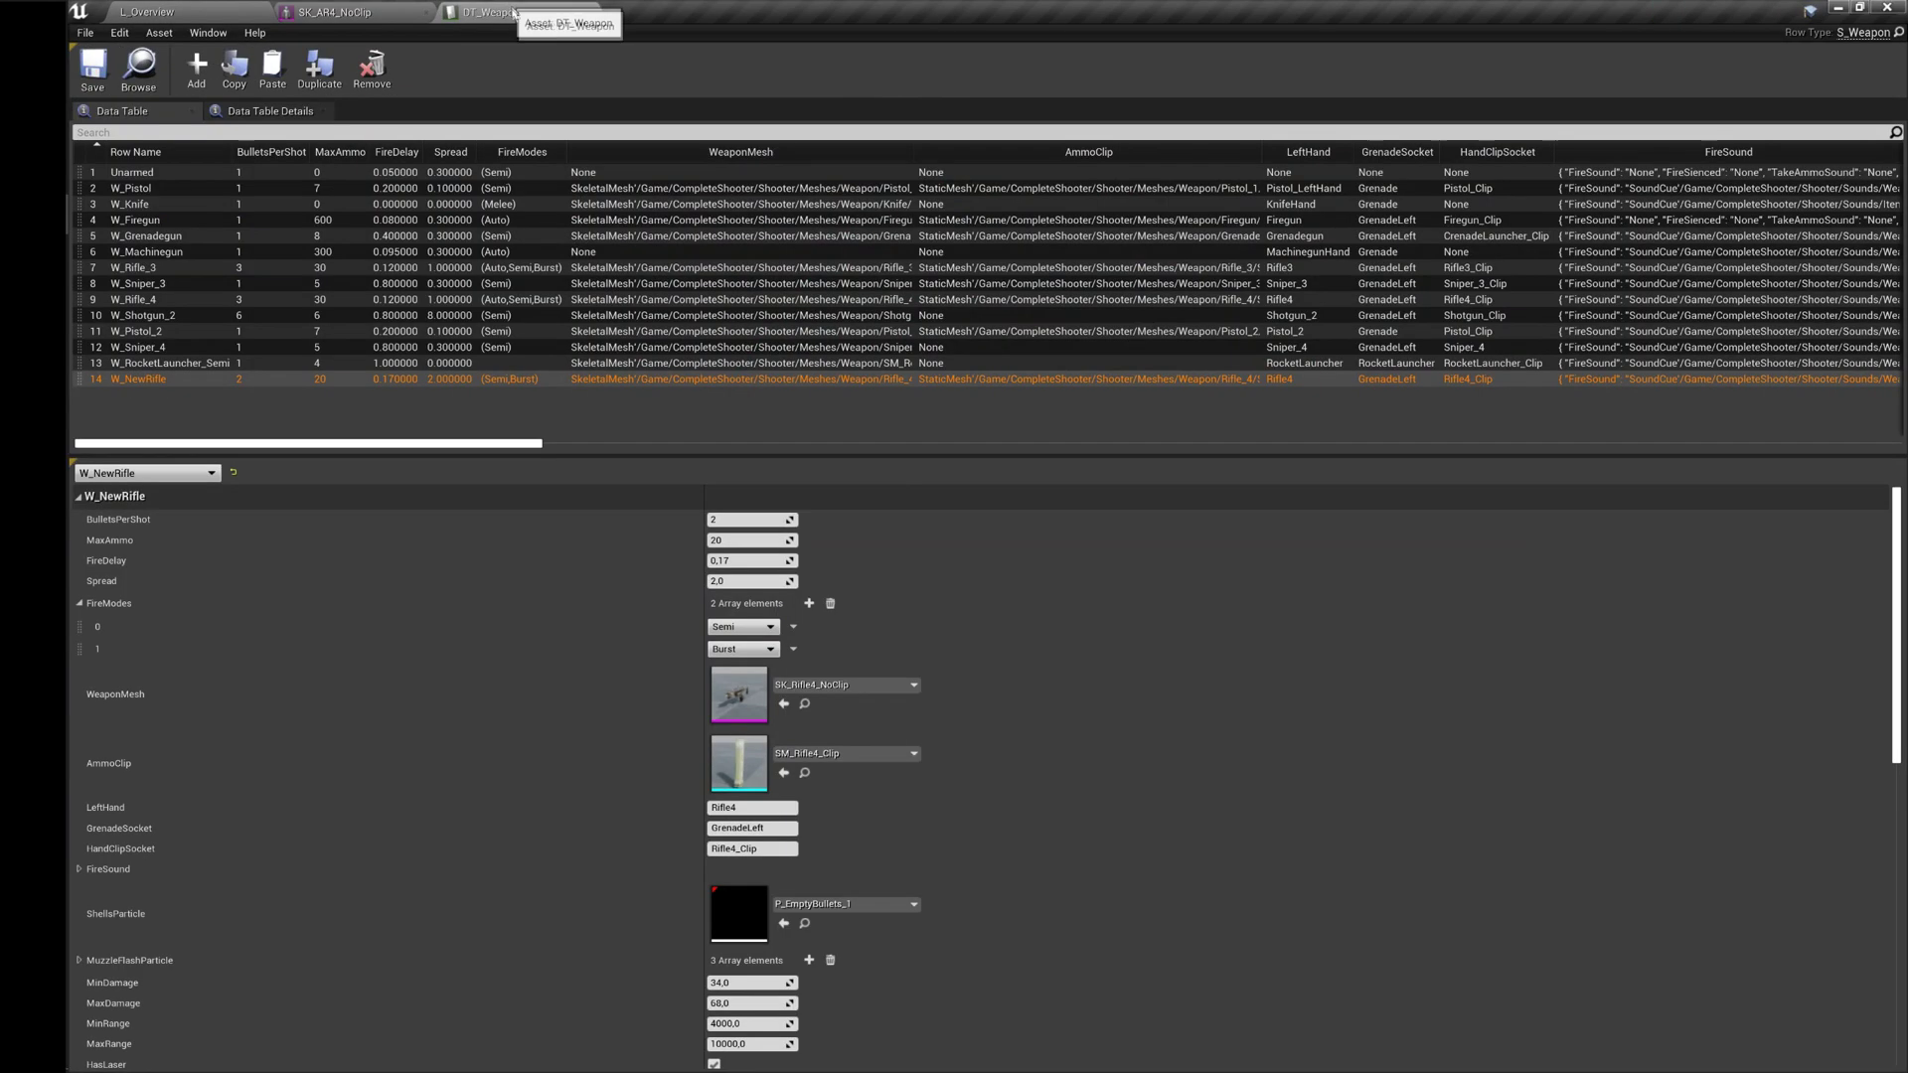
pyautogui.click(784, 705)
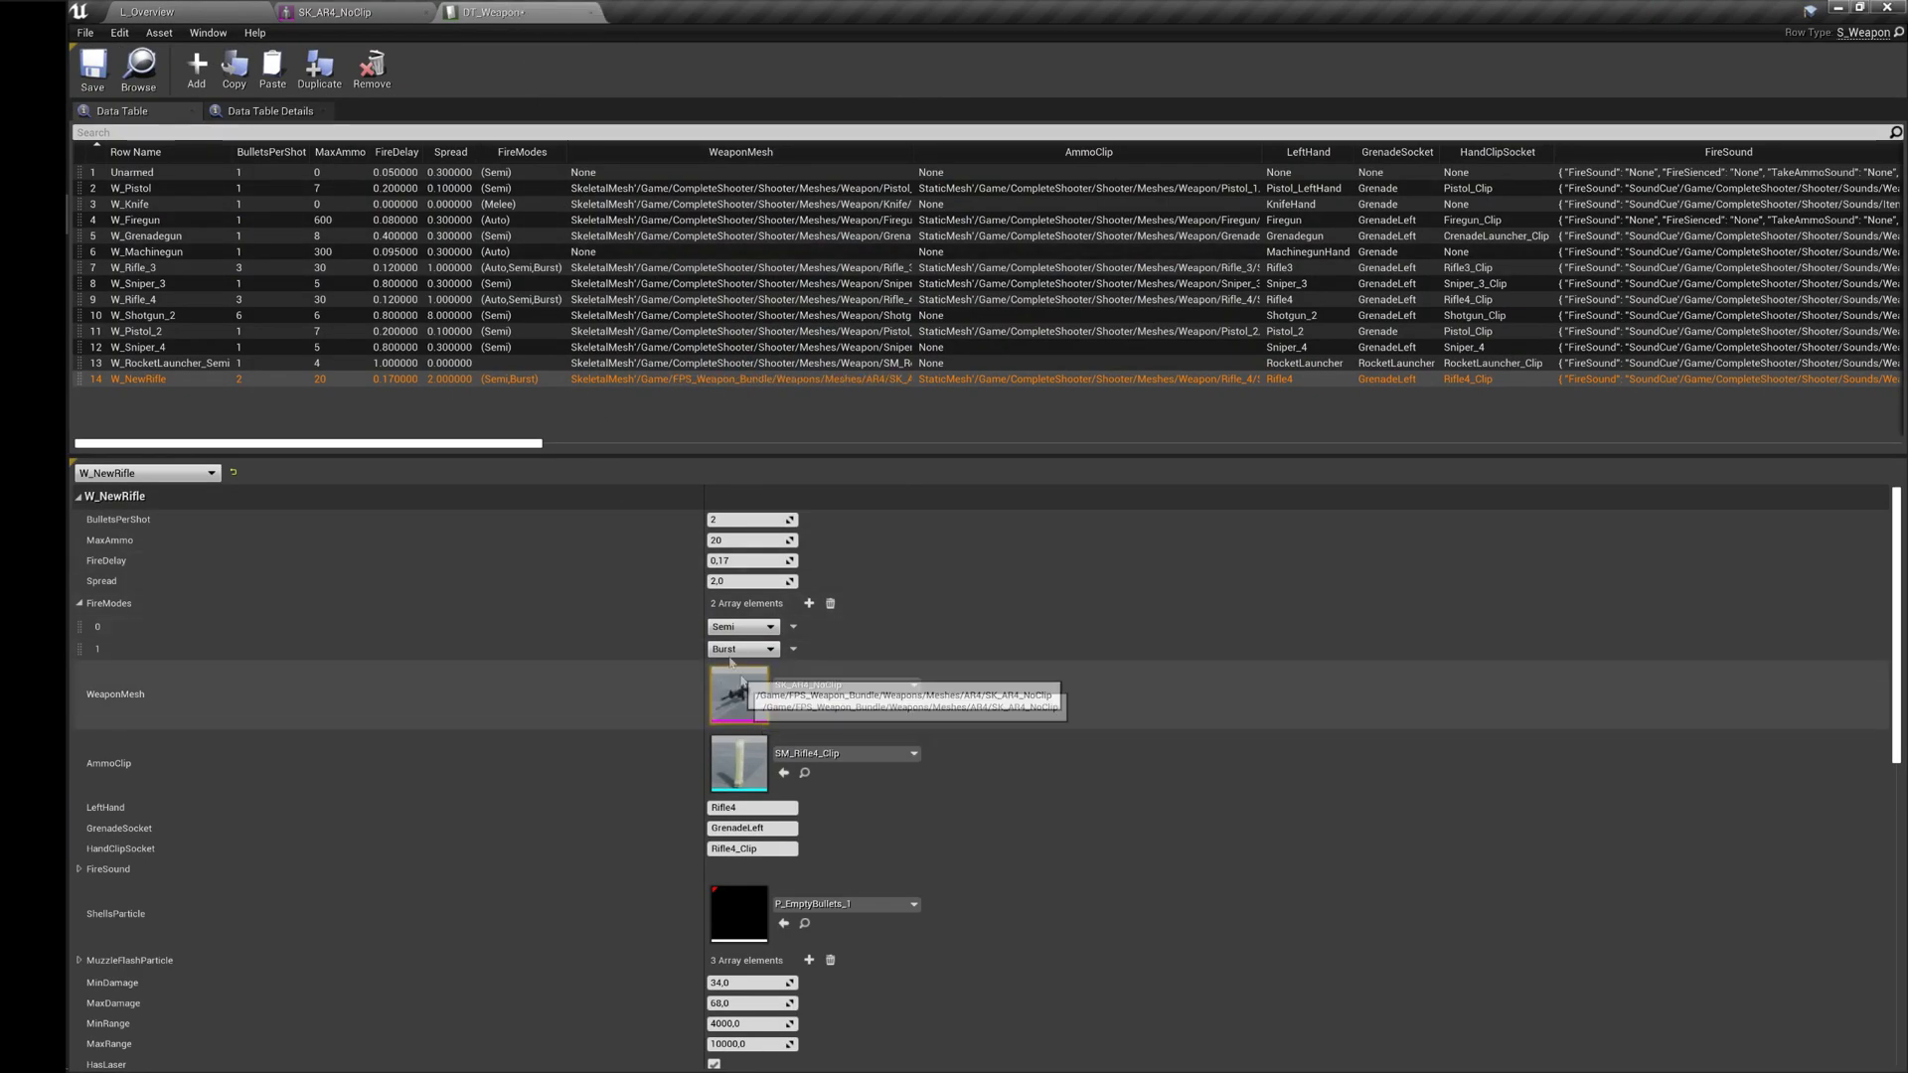
# Assign the SM_AR4_Mag mesh from the AR4 folder as W_NewRifle's AmmoClip.
pyautogui.click(176, 9)
pyautogui.click(339, 280)
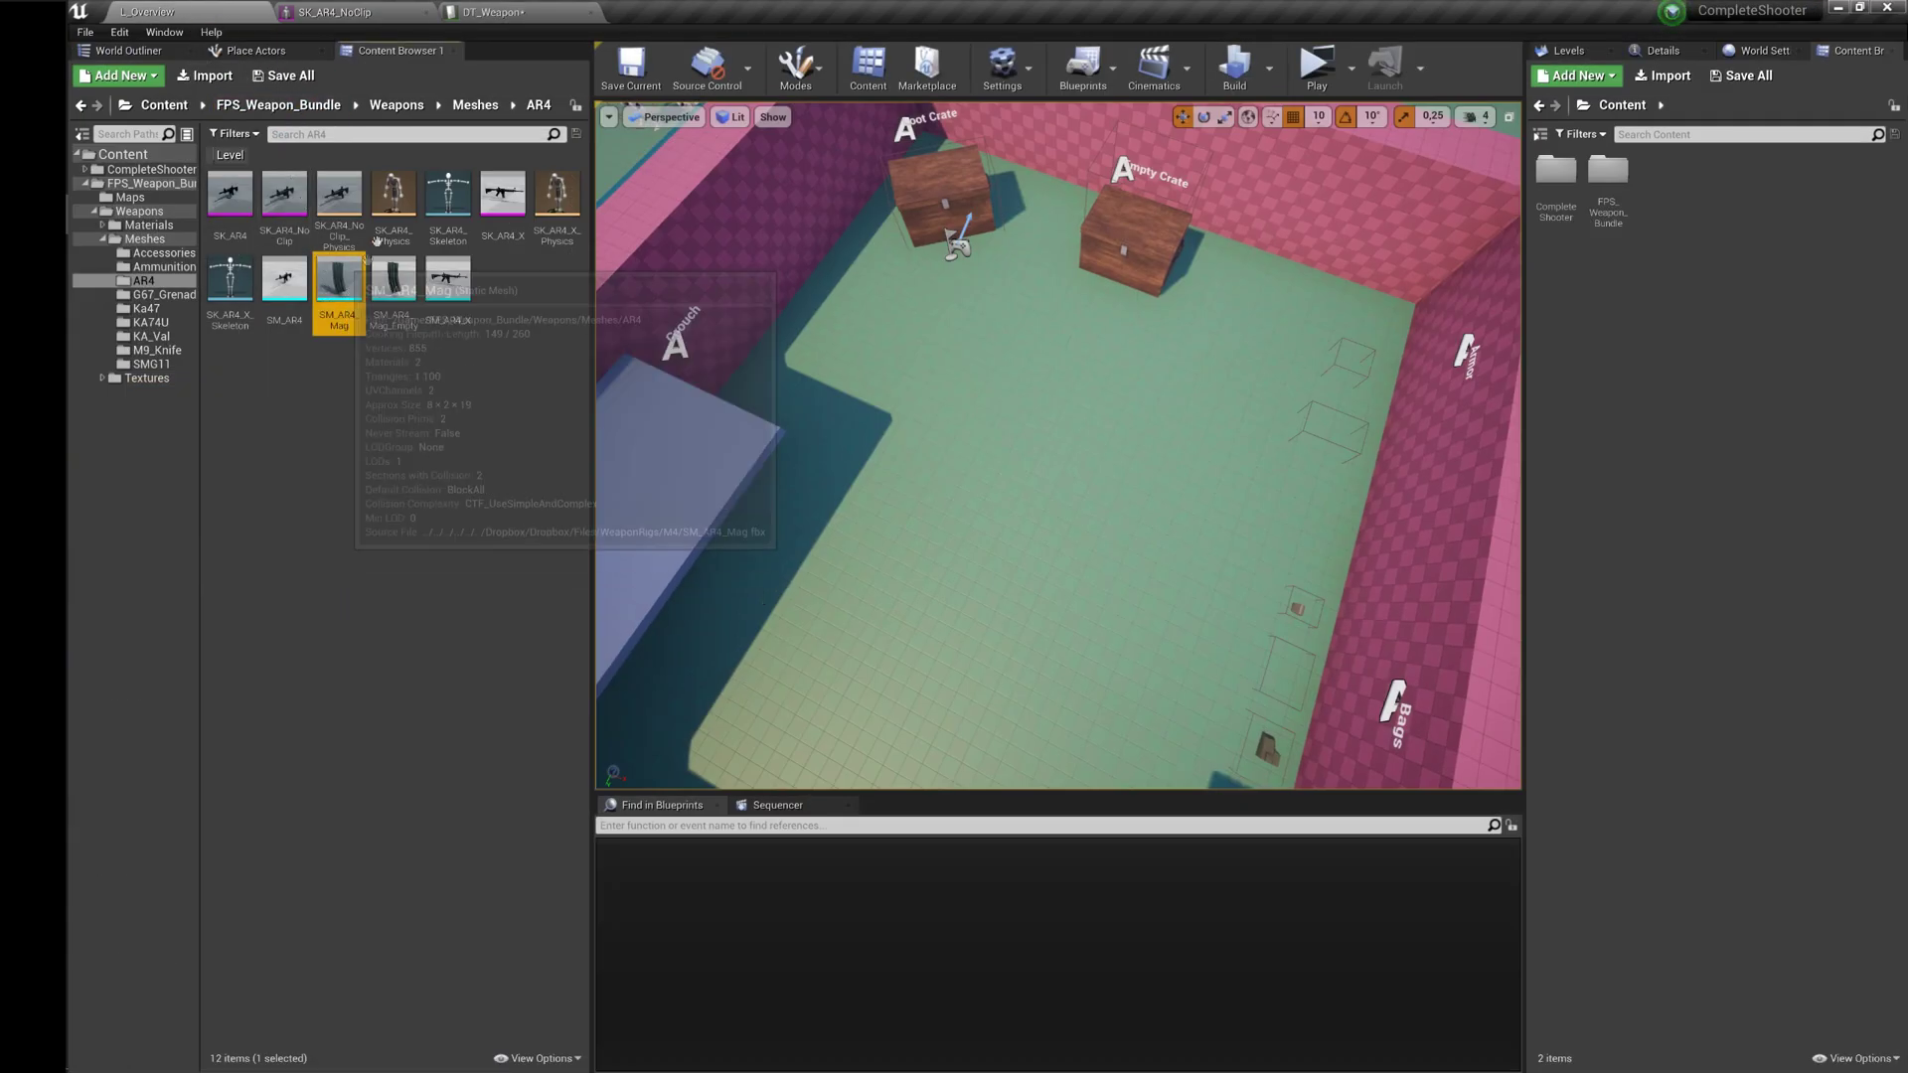
pyautogui.click(494, 12)
pyautogui.click(784, 773)
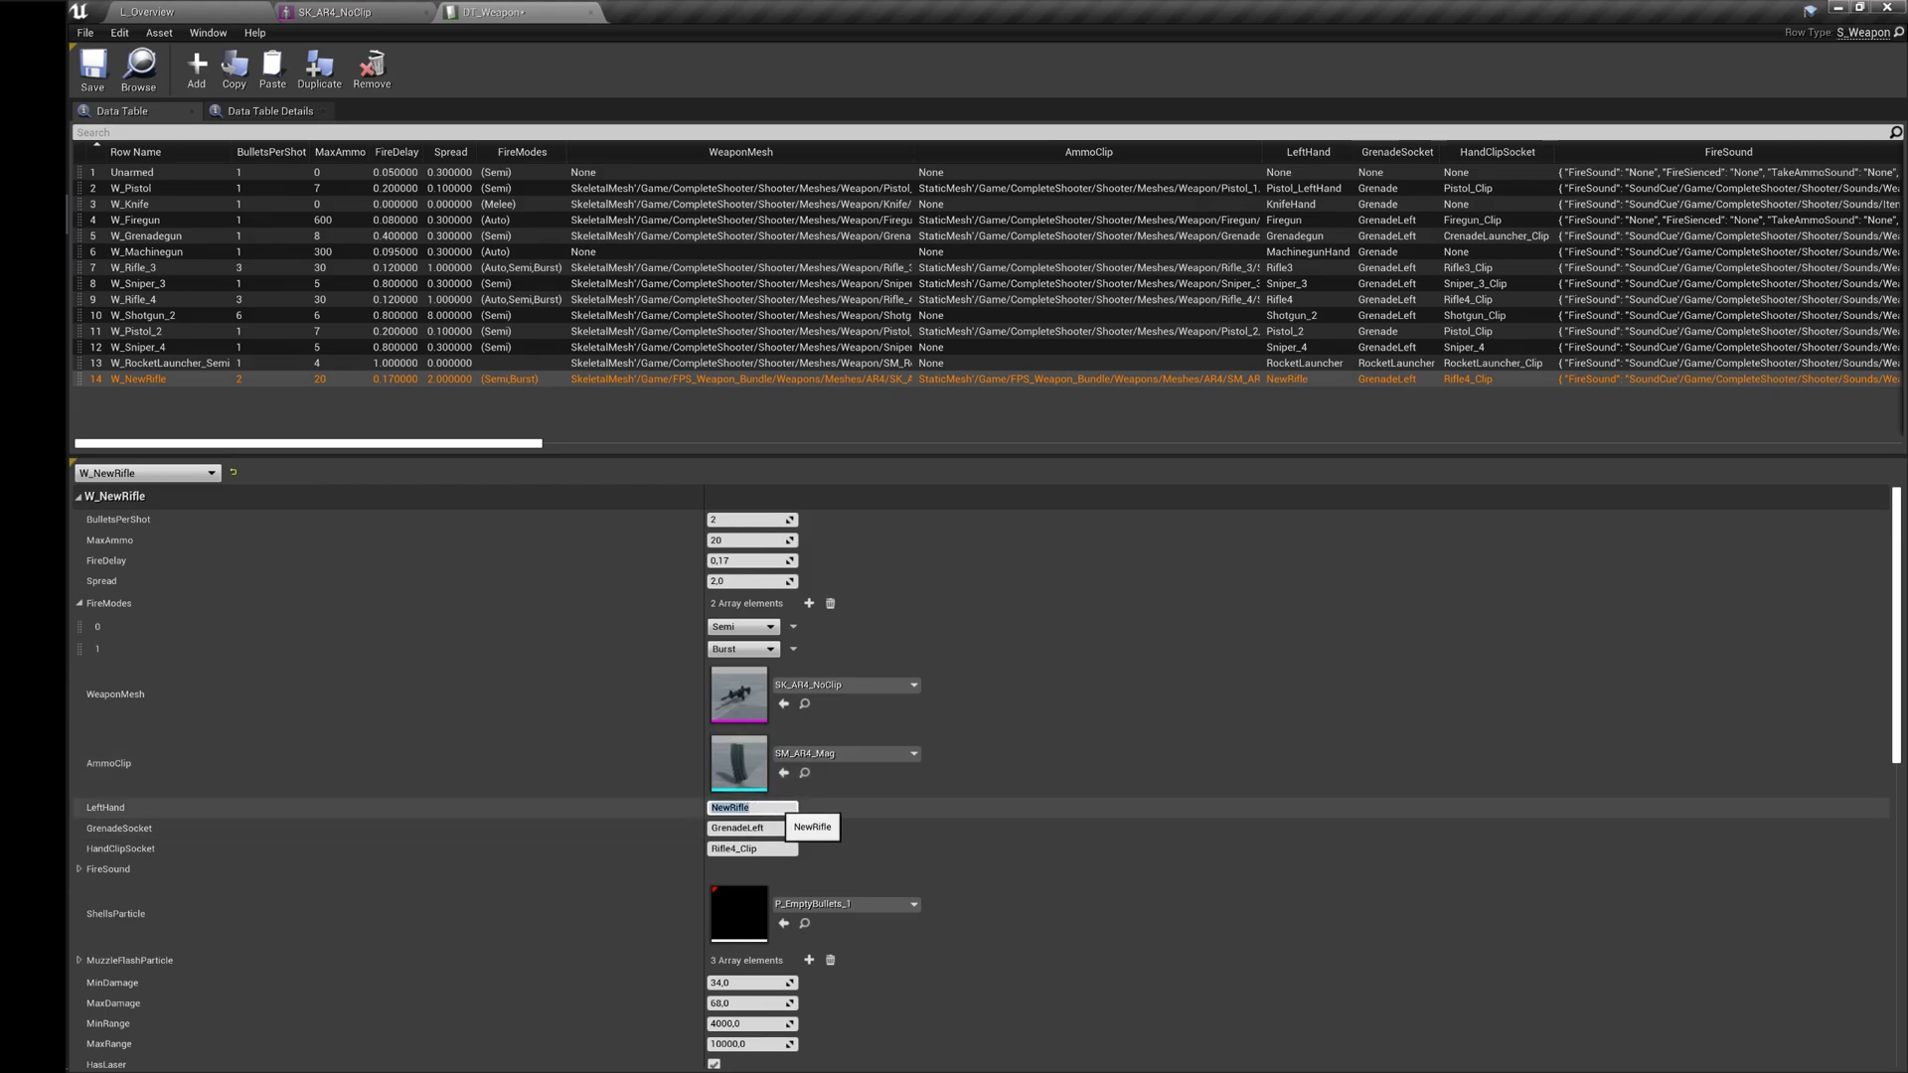
# Set W_NewRifle's LeftHand to NewRifle and its HandClipSocket to NewRifle_Clip.
pyautogui.click(888, 810)
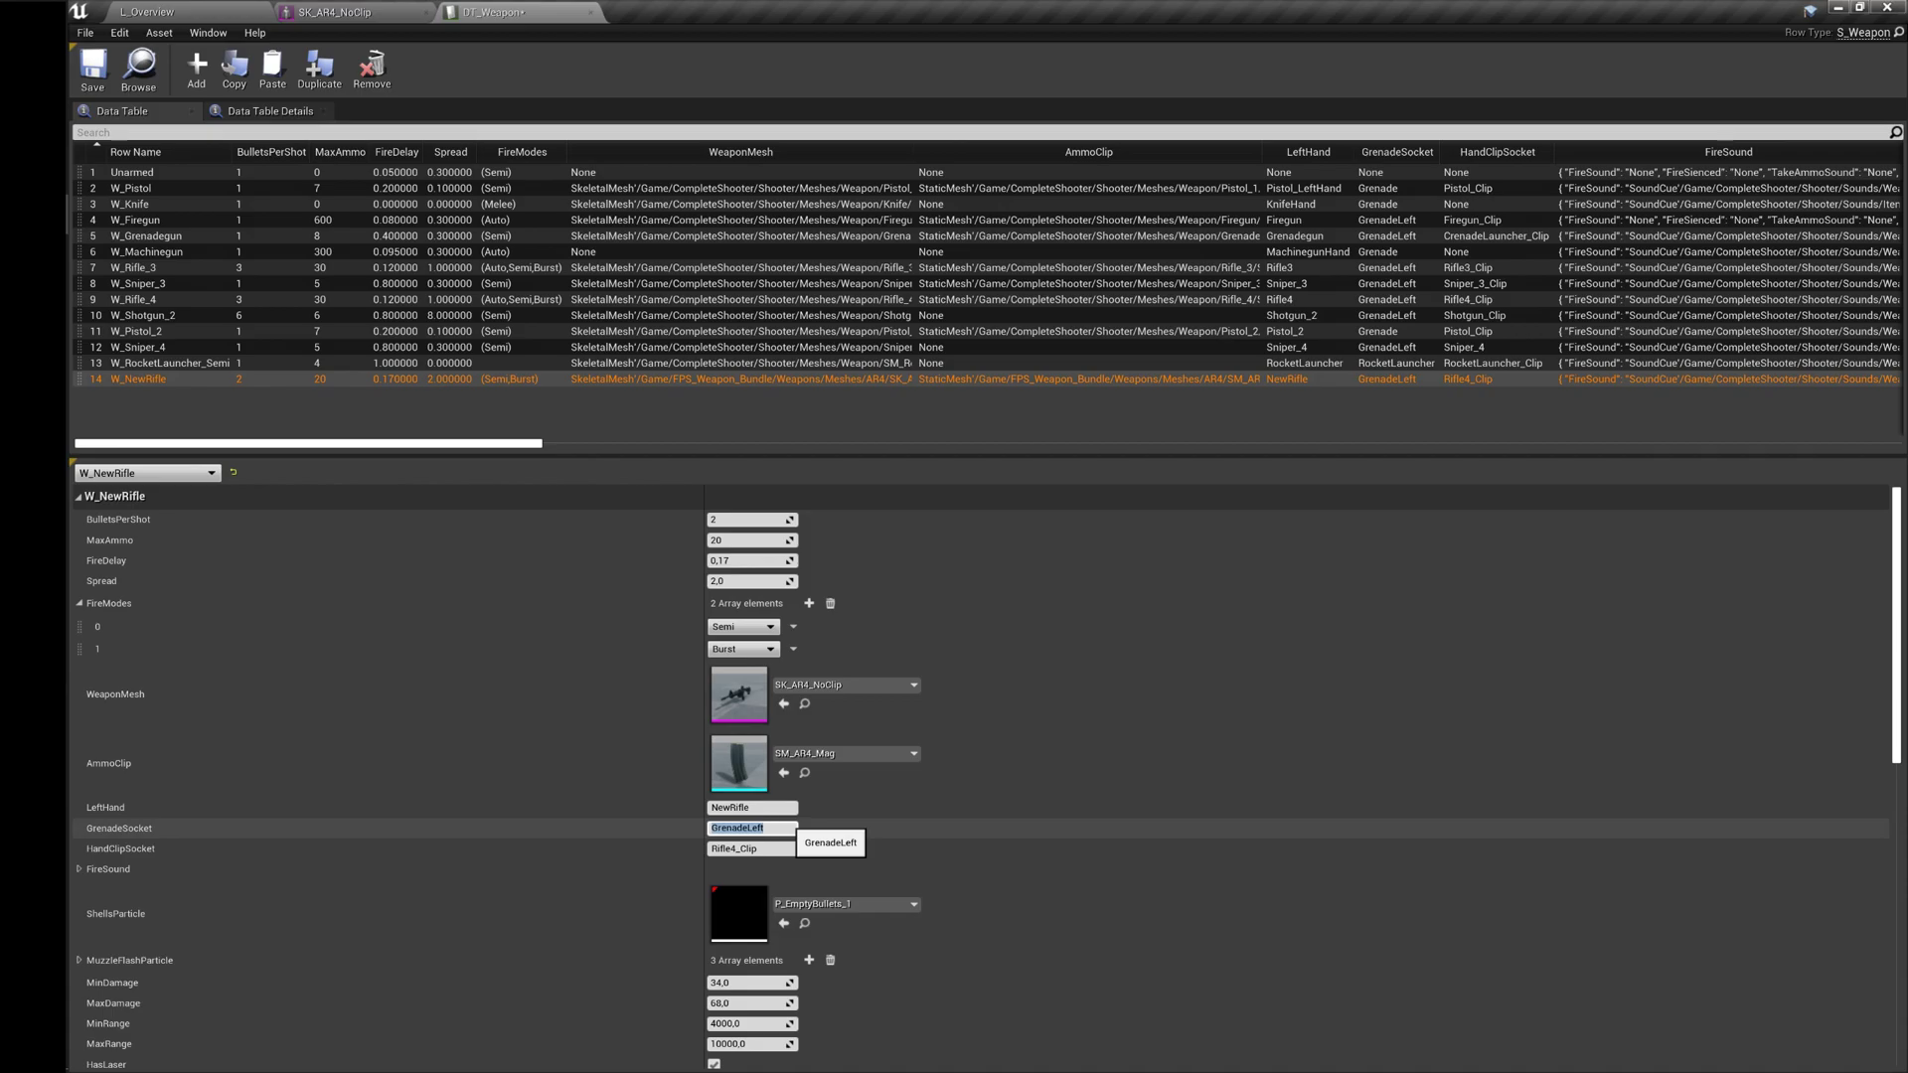
pyautogui.scroll(-2, 868, 847)
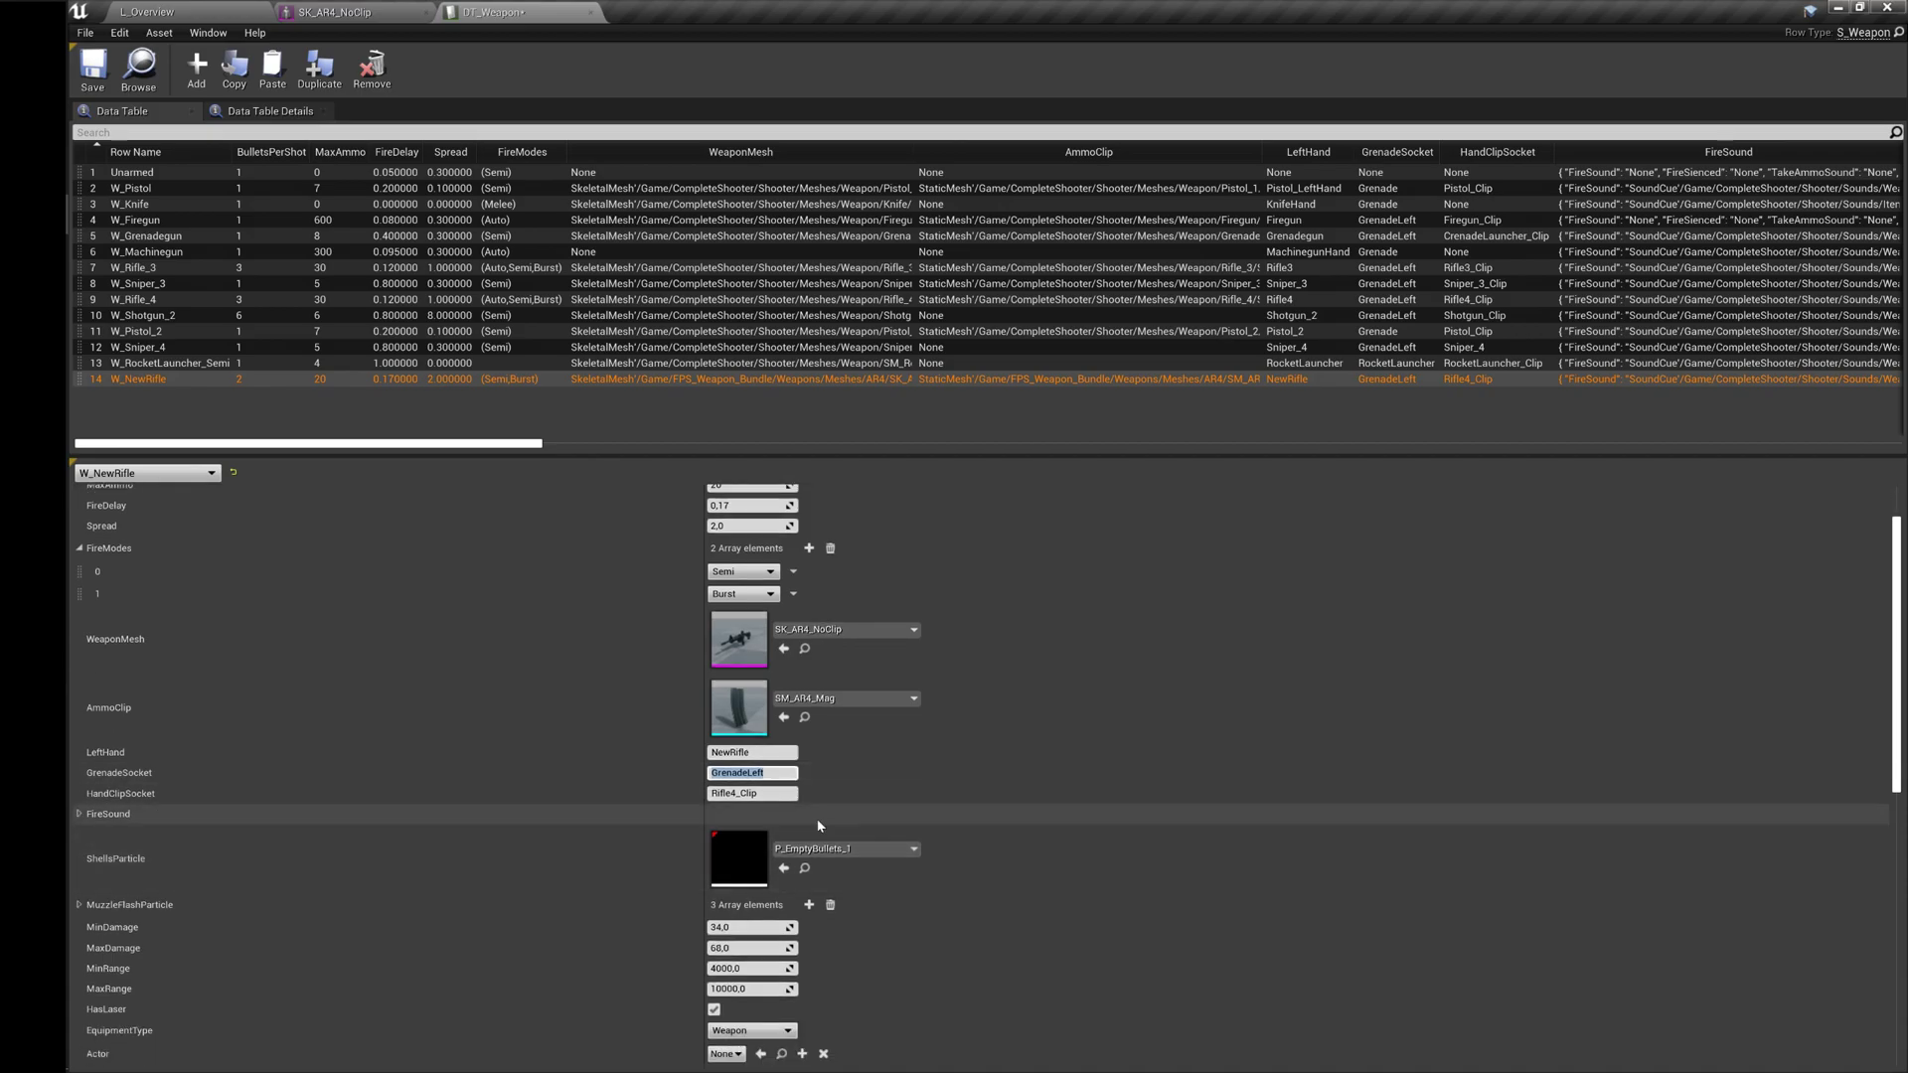
pyautogui.scroll(-2, 809, 808)
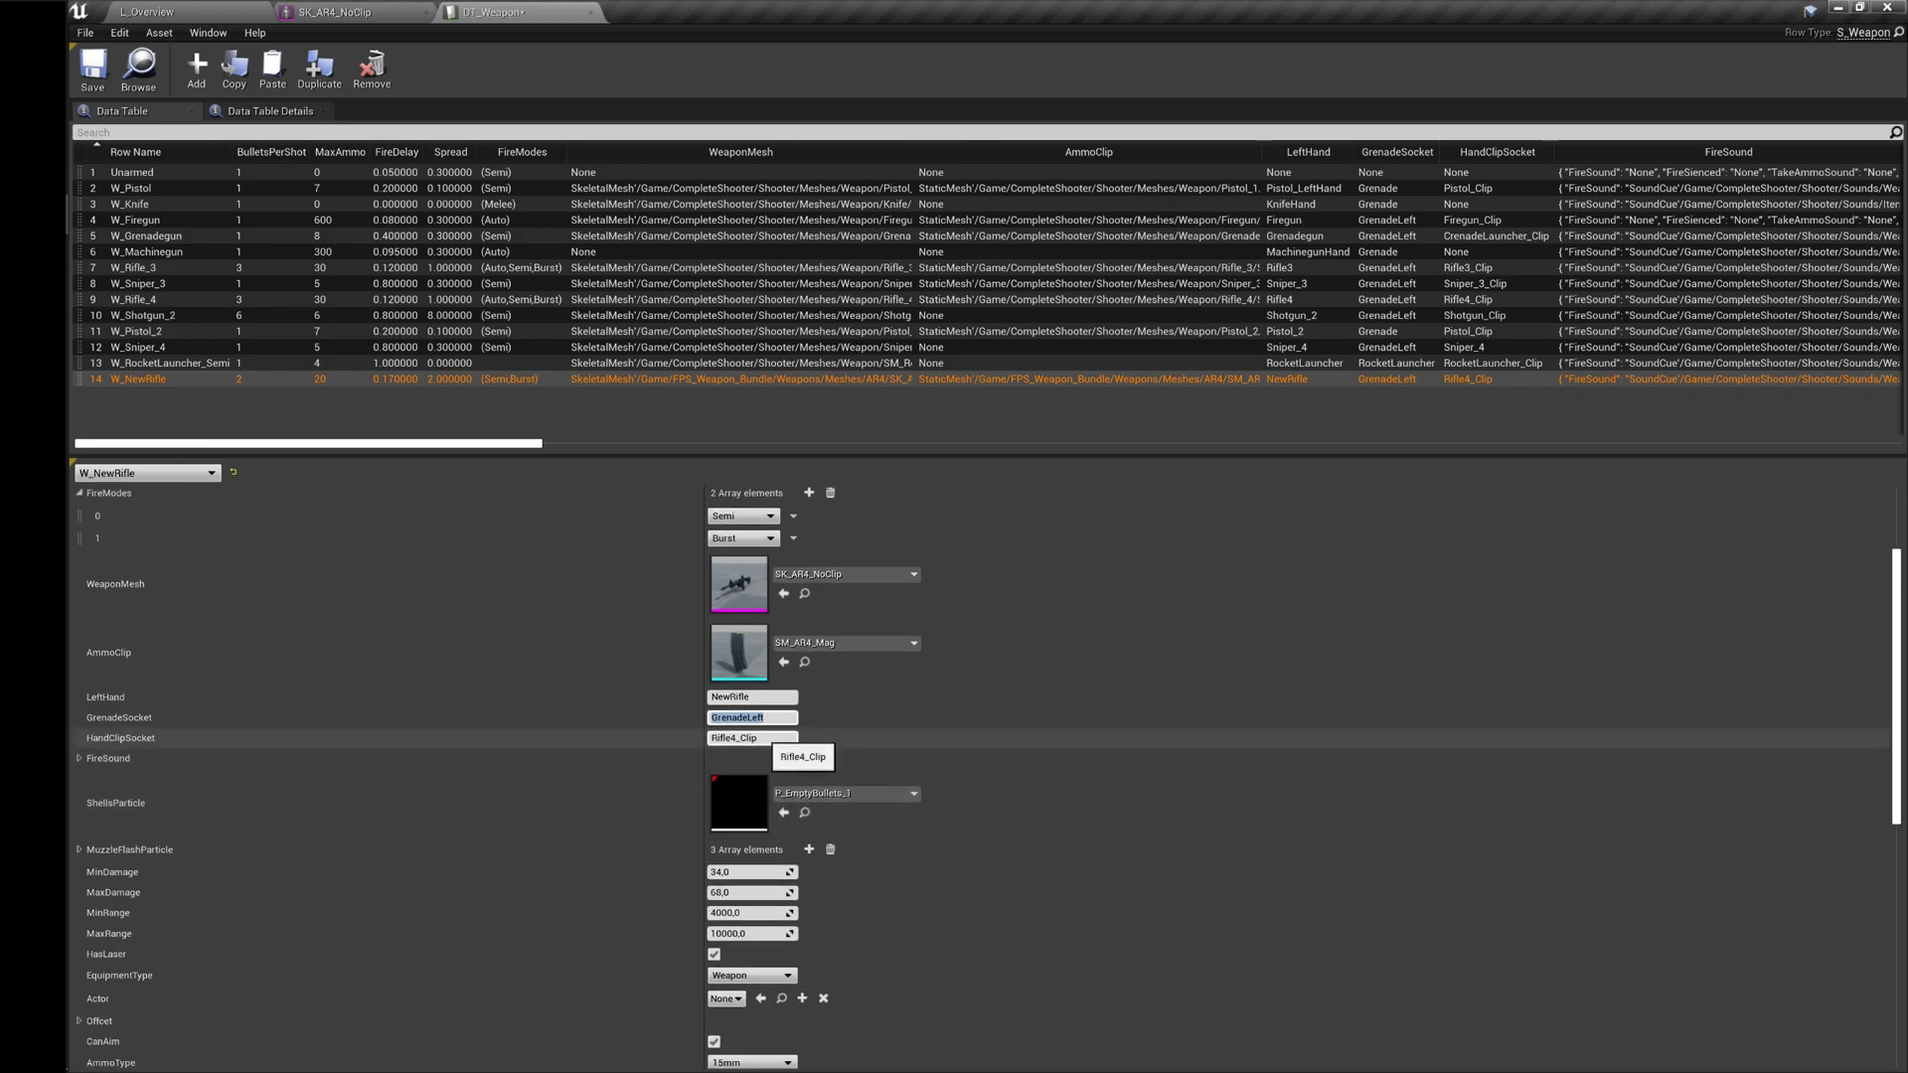
pyautogui.click(761, 738)
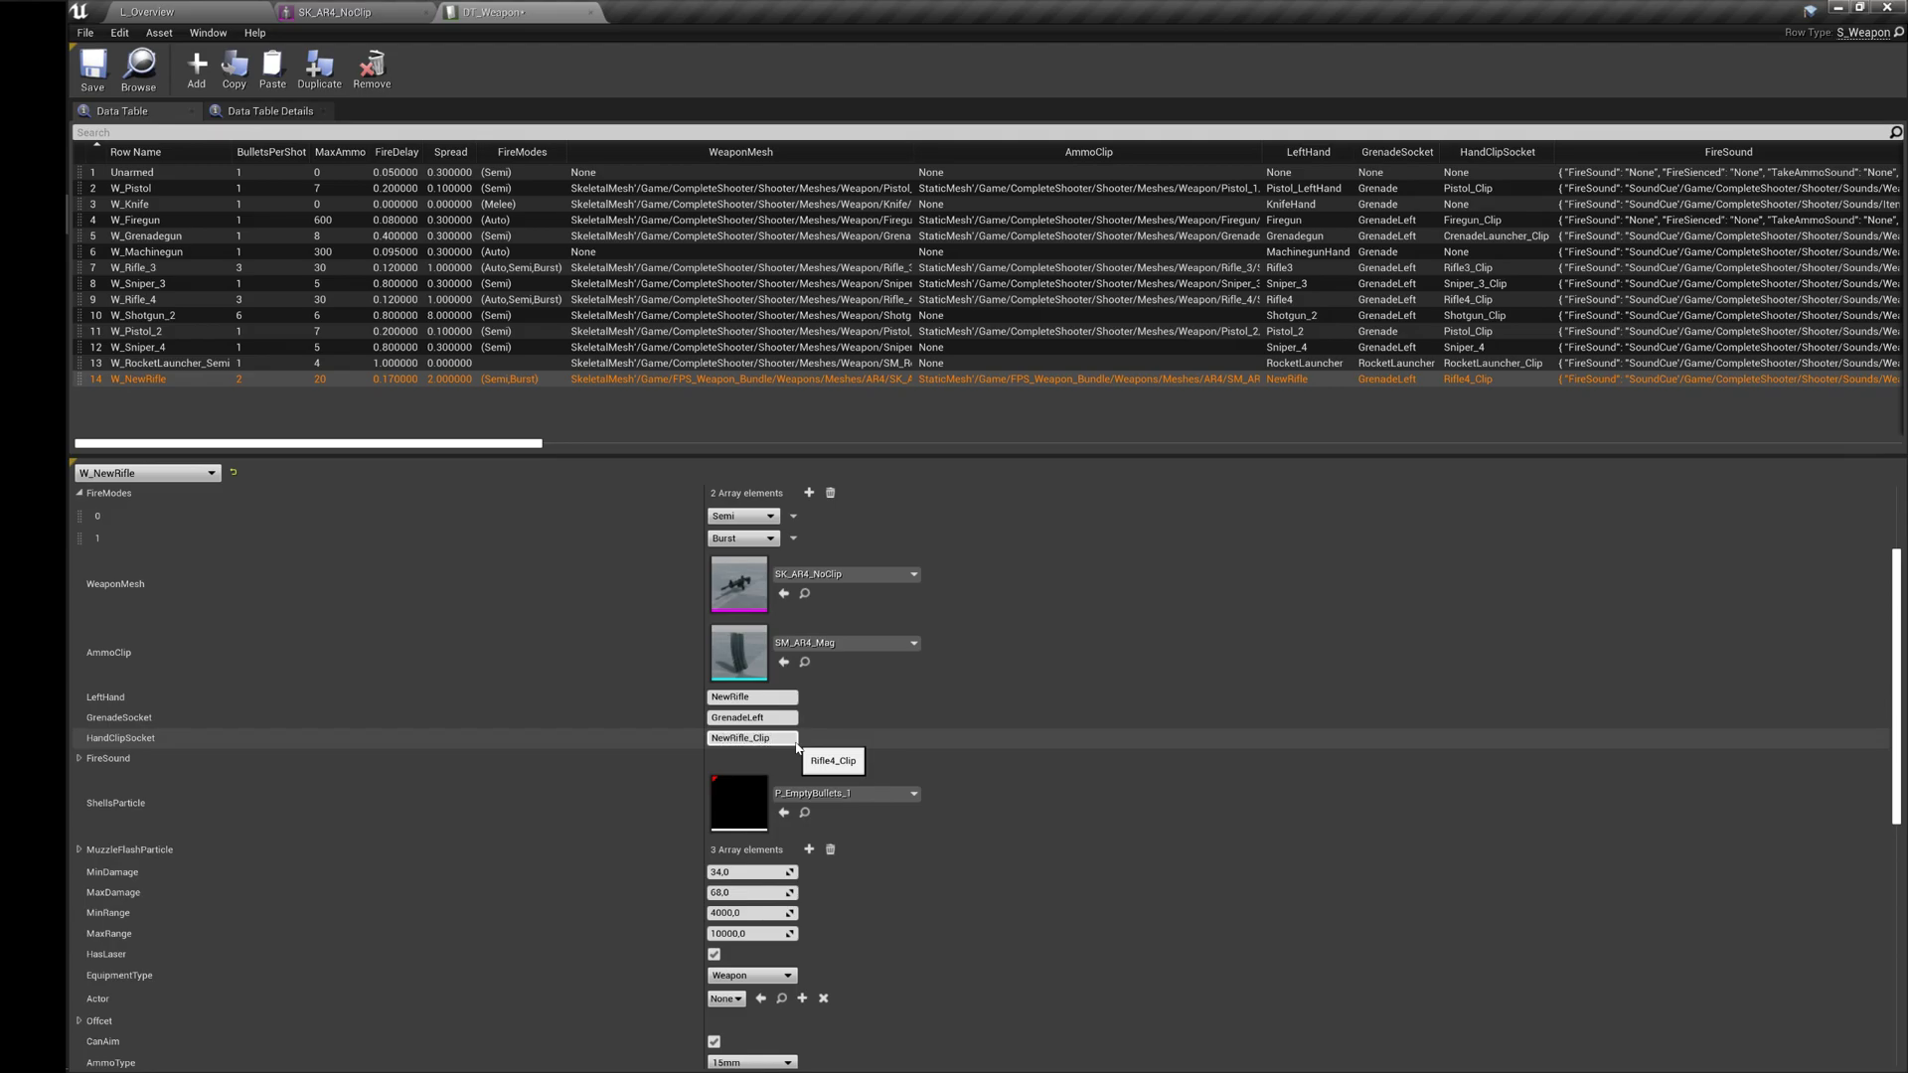
pyautogui.press('Return')
# Expand W_NewRifle's FireSound group and review the sound assigned to each weapon action.
pyautogui.click(350, 758)
pyautogui.scroll(-5, 350, 759)
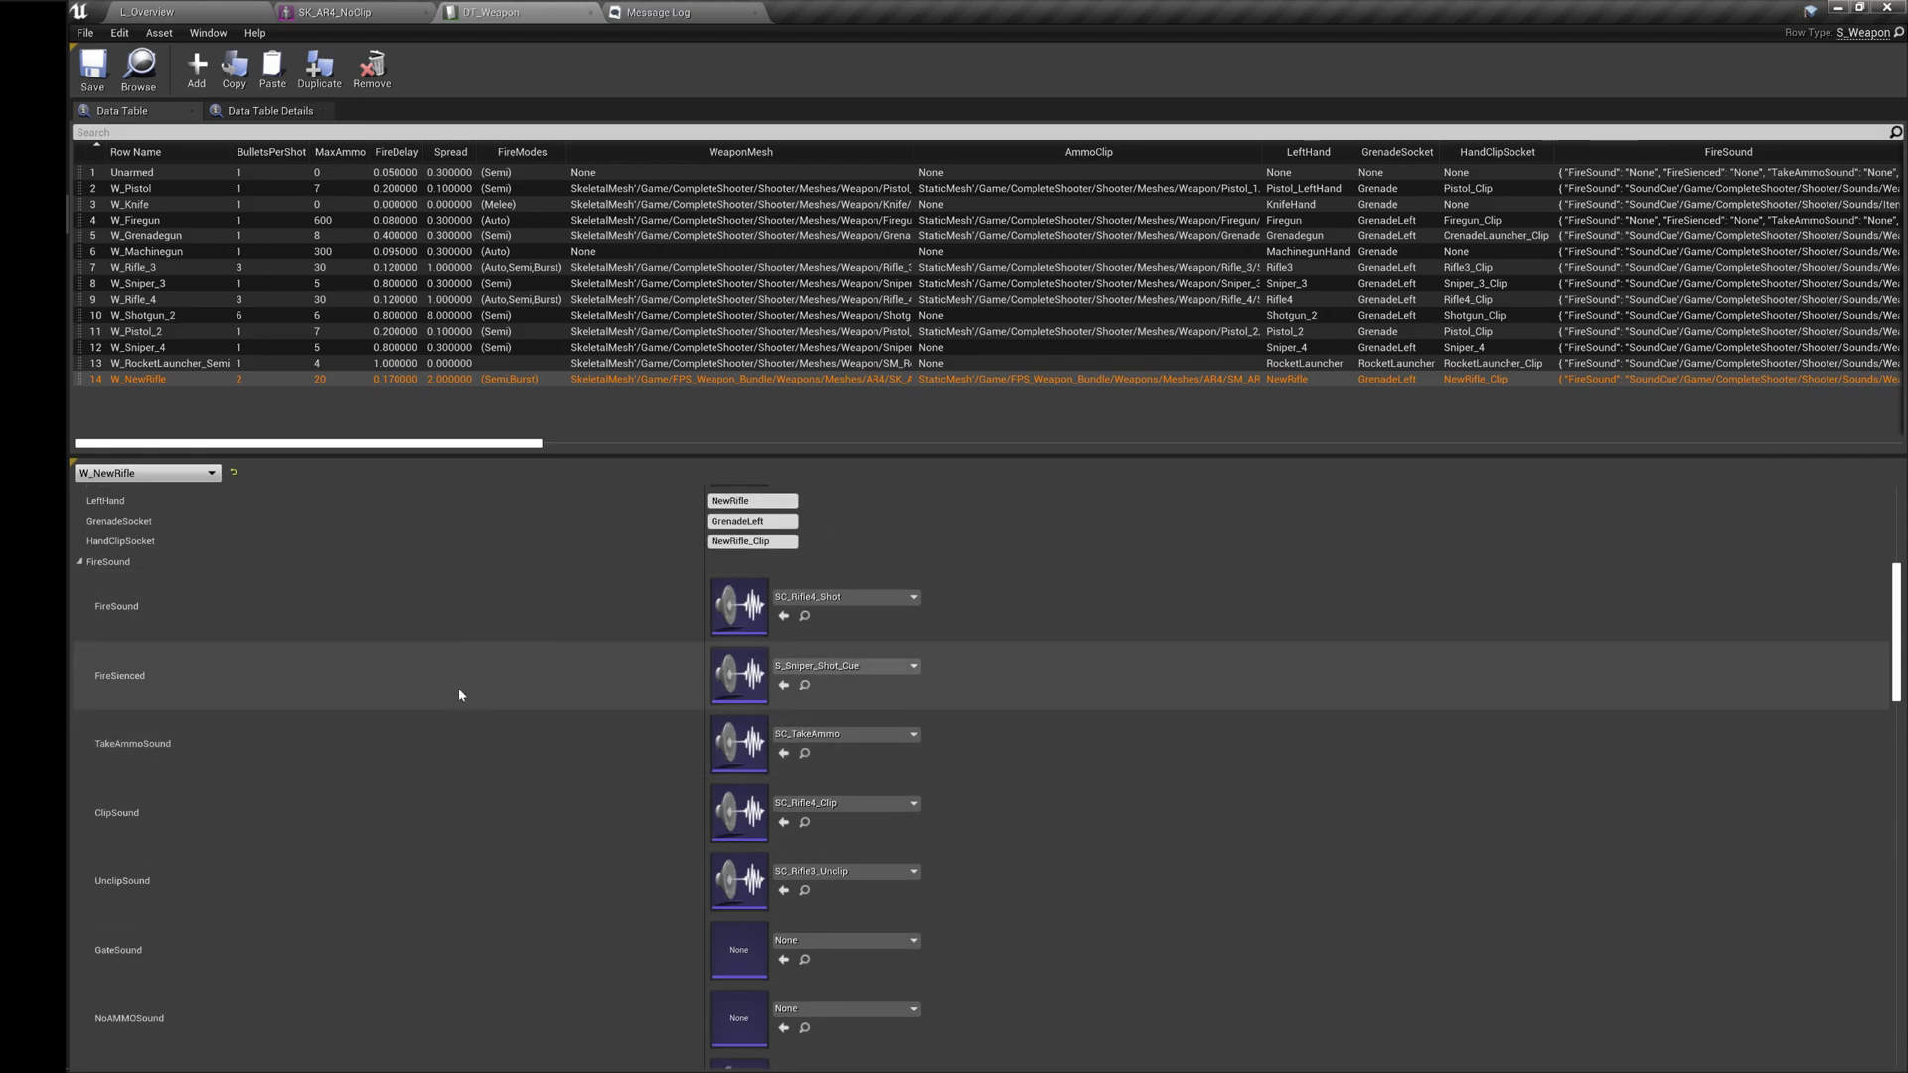
pyautogui.scroll(-1, 460, 695)
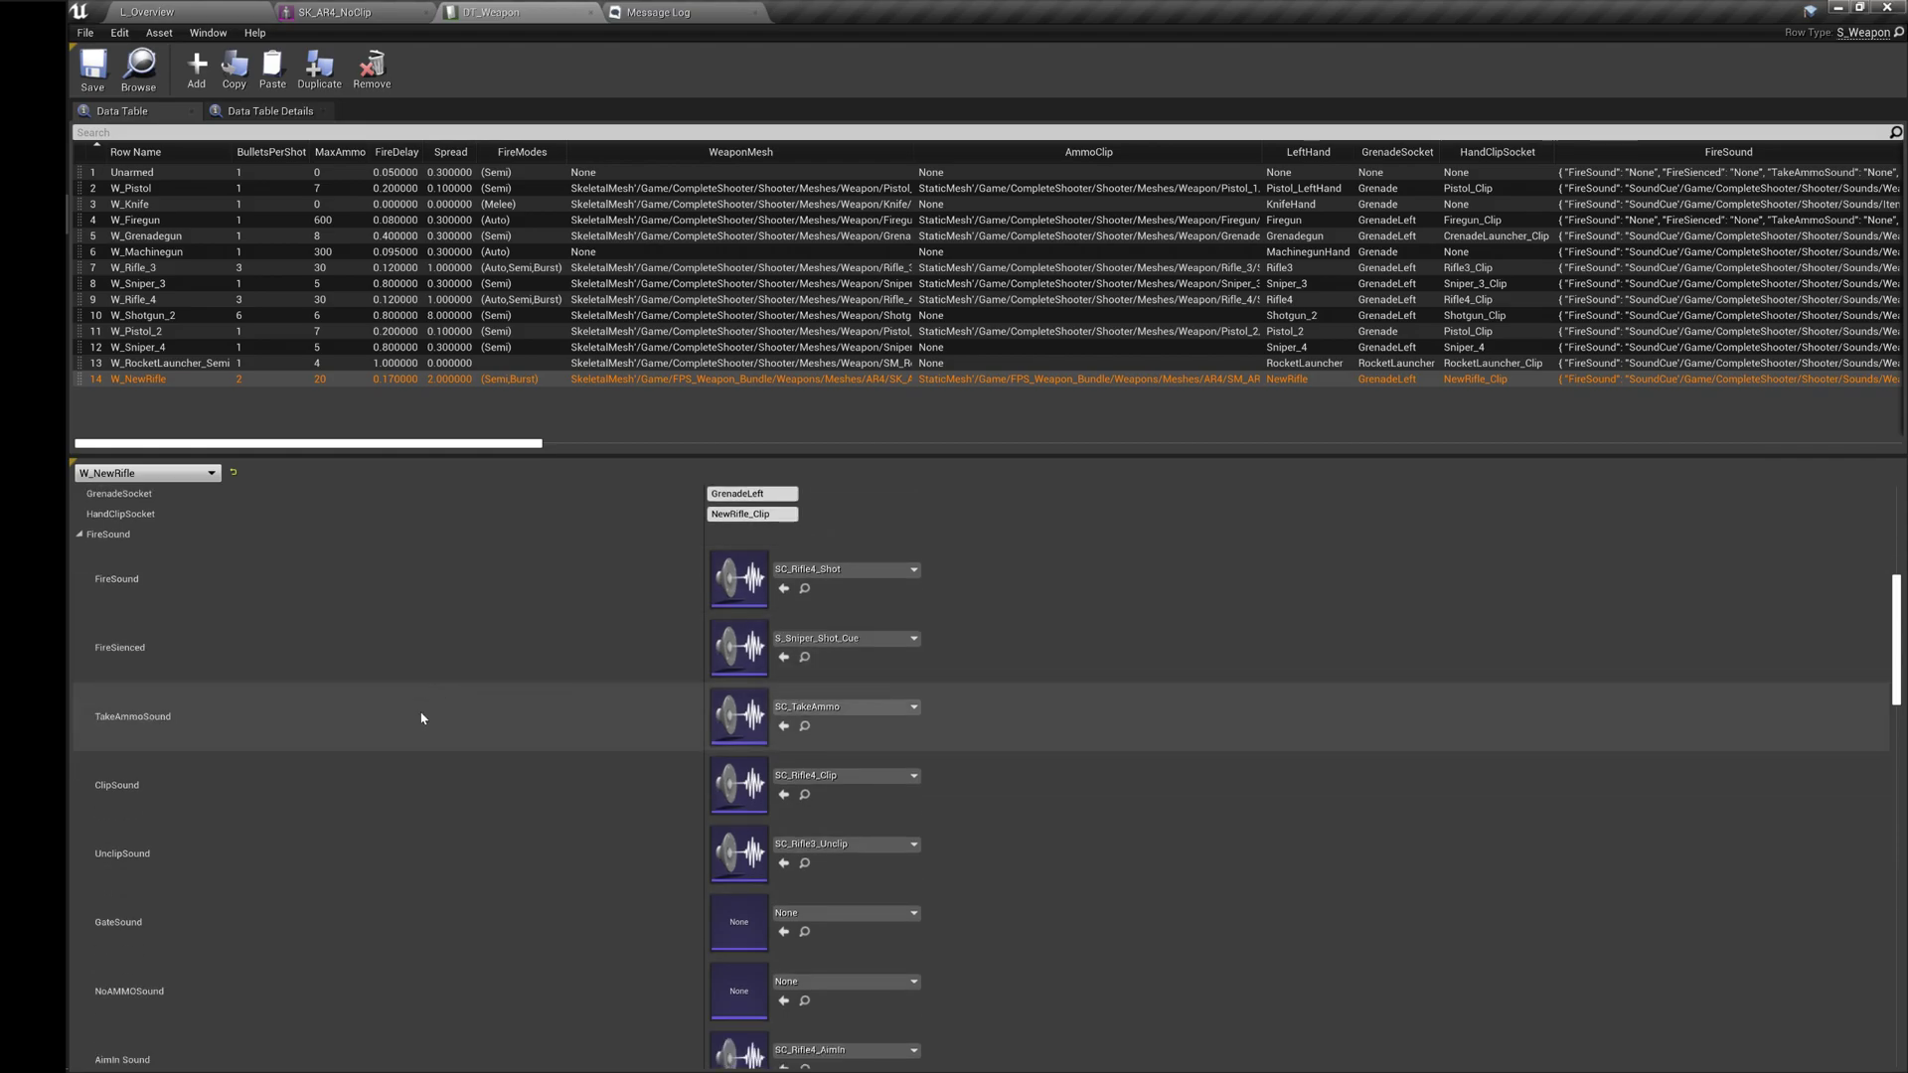
pyautogui.scroll(-4, 411, 797)
pyautogui.scroll(-1, 418, 798)
pyautogui.scroll(-6, 435, 804)
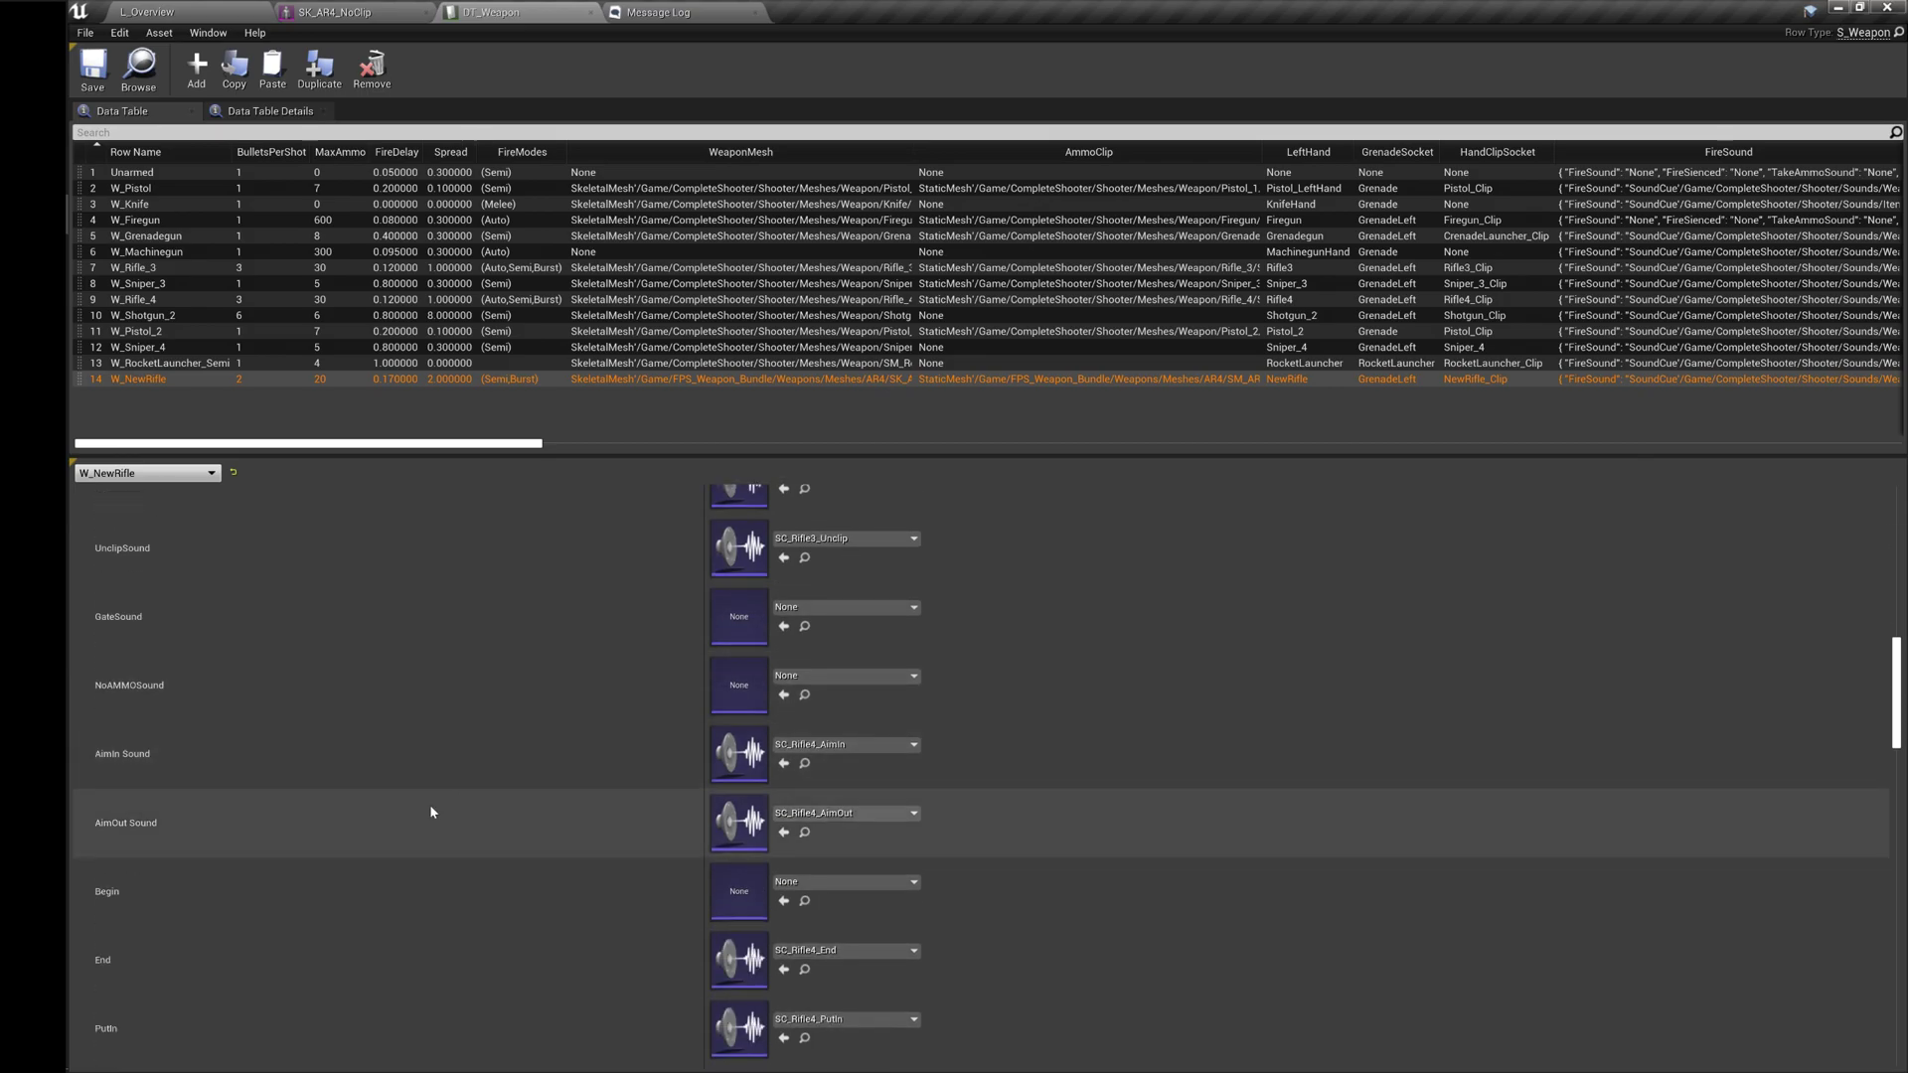
# Look through W_NewRifle's remaining FireSound entries and expand its MuzzleFlashParticle array.
pyautogui.scroll(-5, 432, 812)
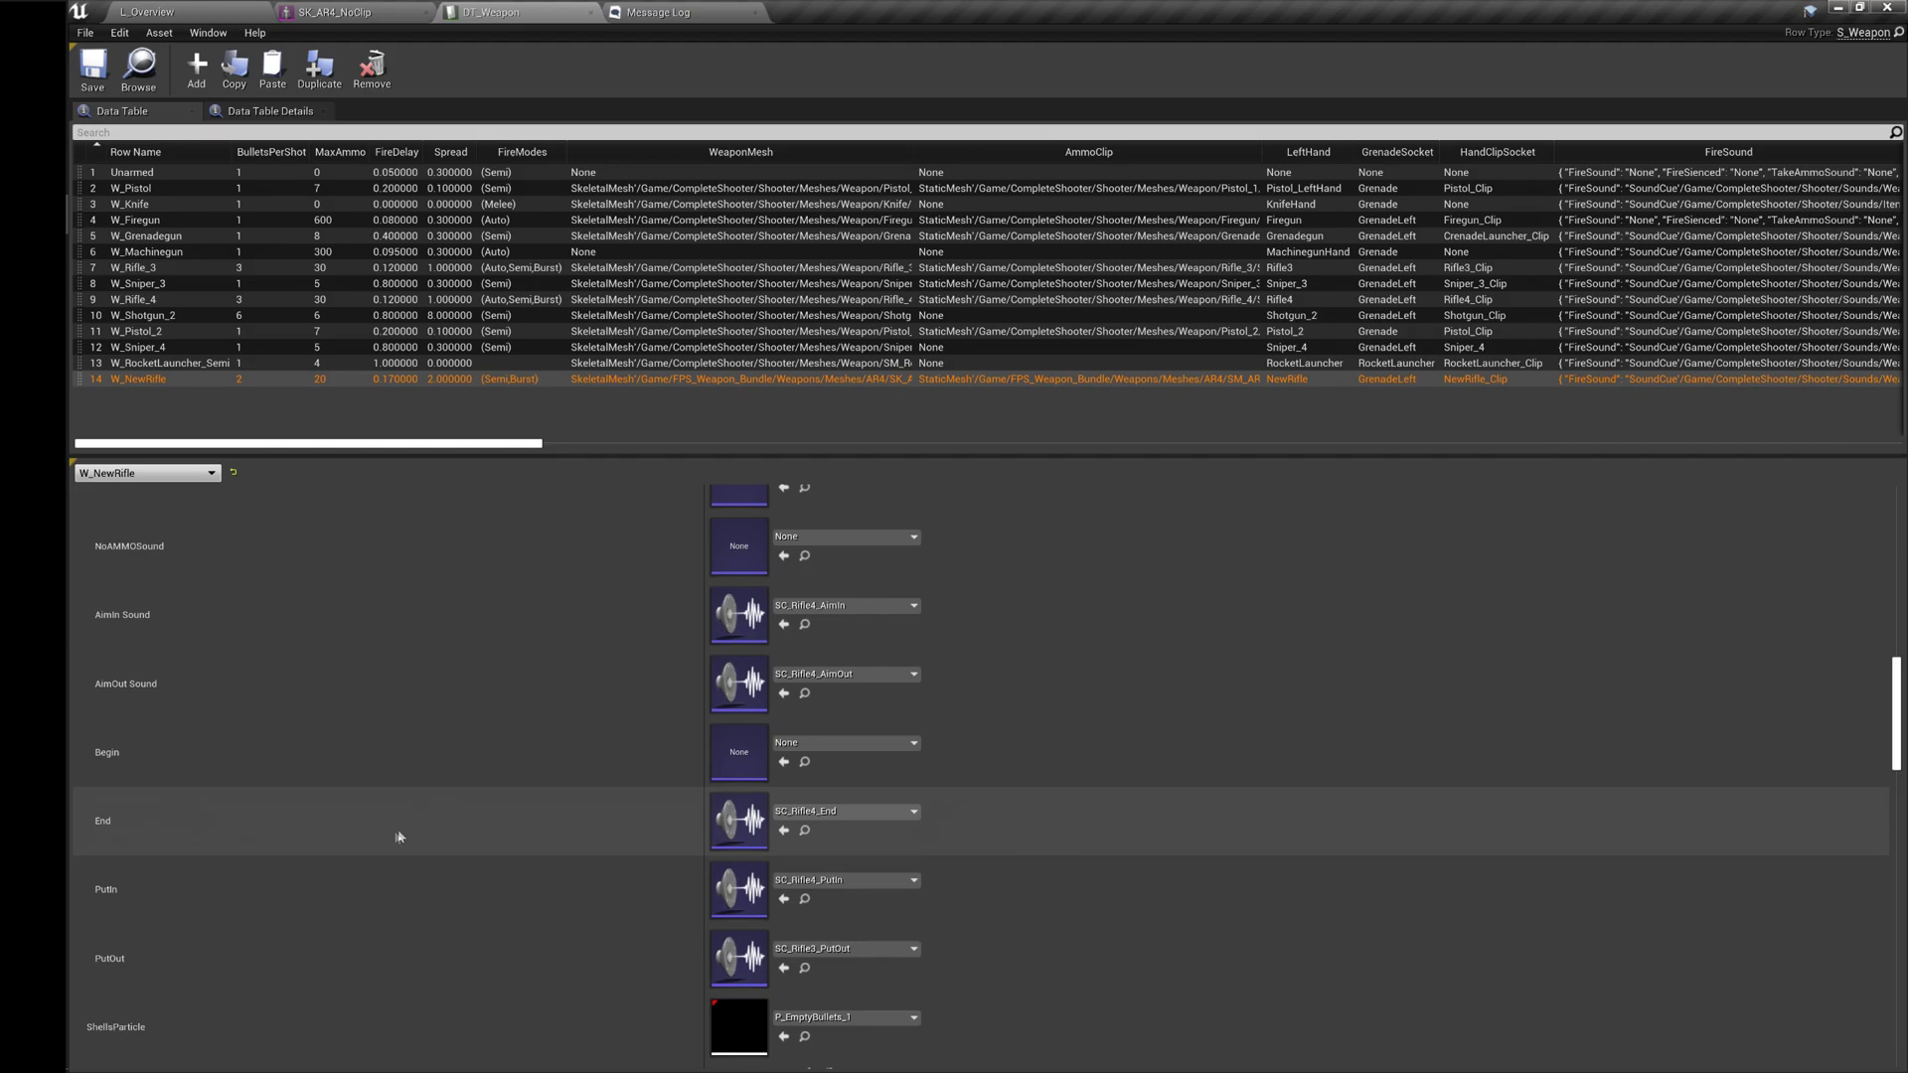
pyautogui.scroll(-2, 392, 855)
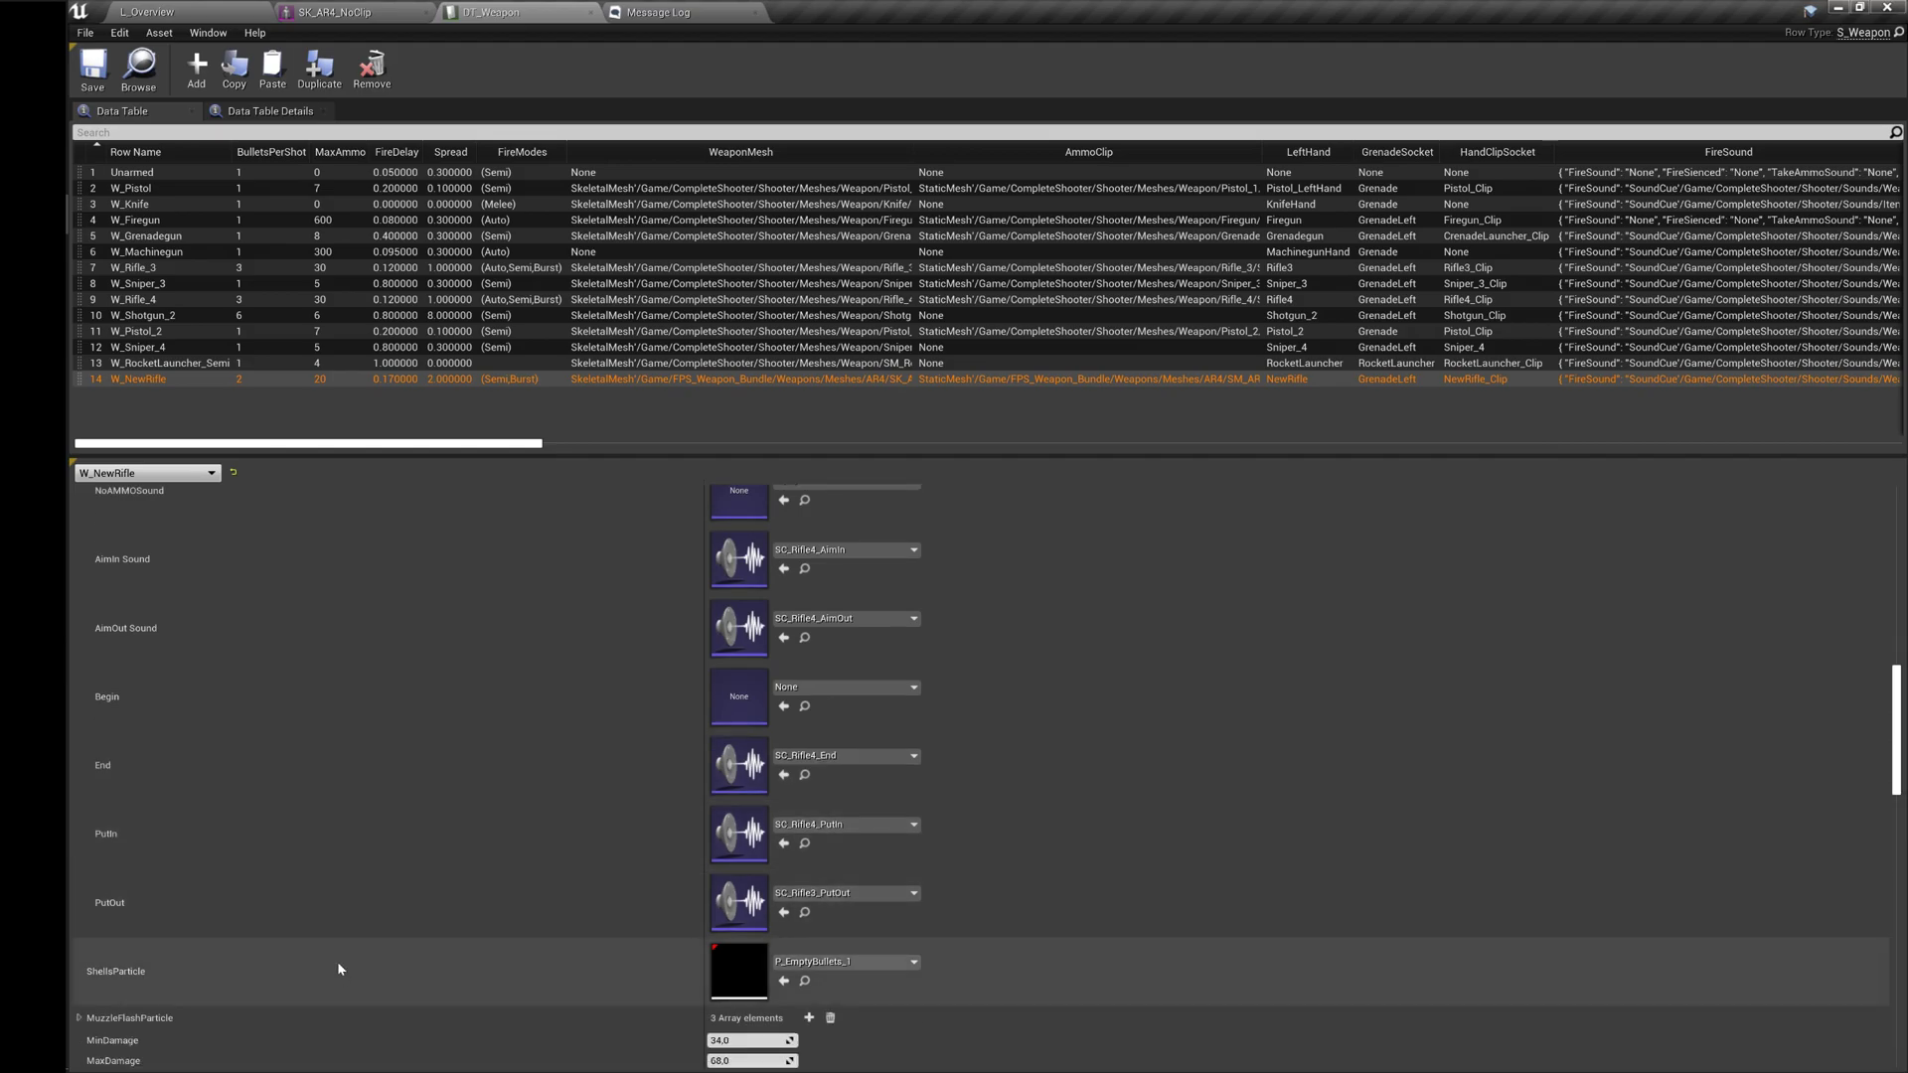
pyautogui.scroll(-4, 336, 962)
pyautogui.scroll(-6, 346, 934)
pyautogui.click(78, 739)
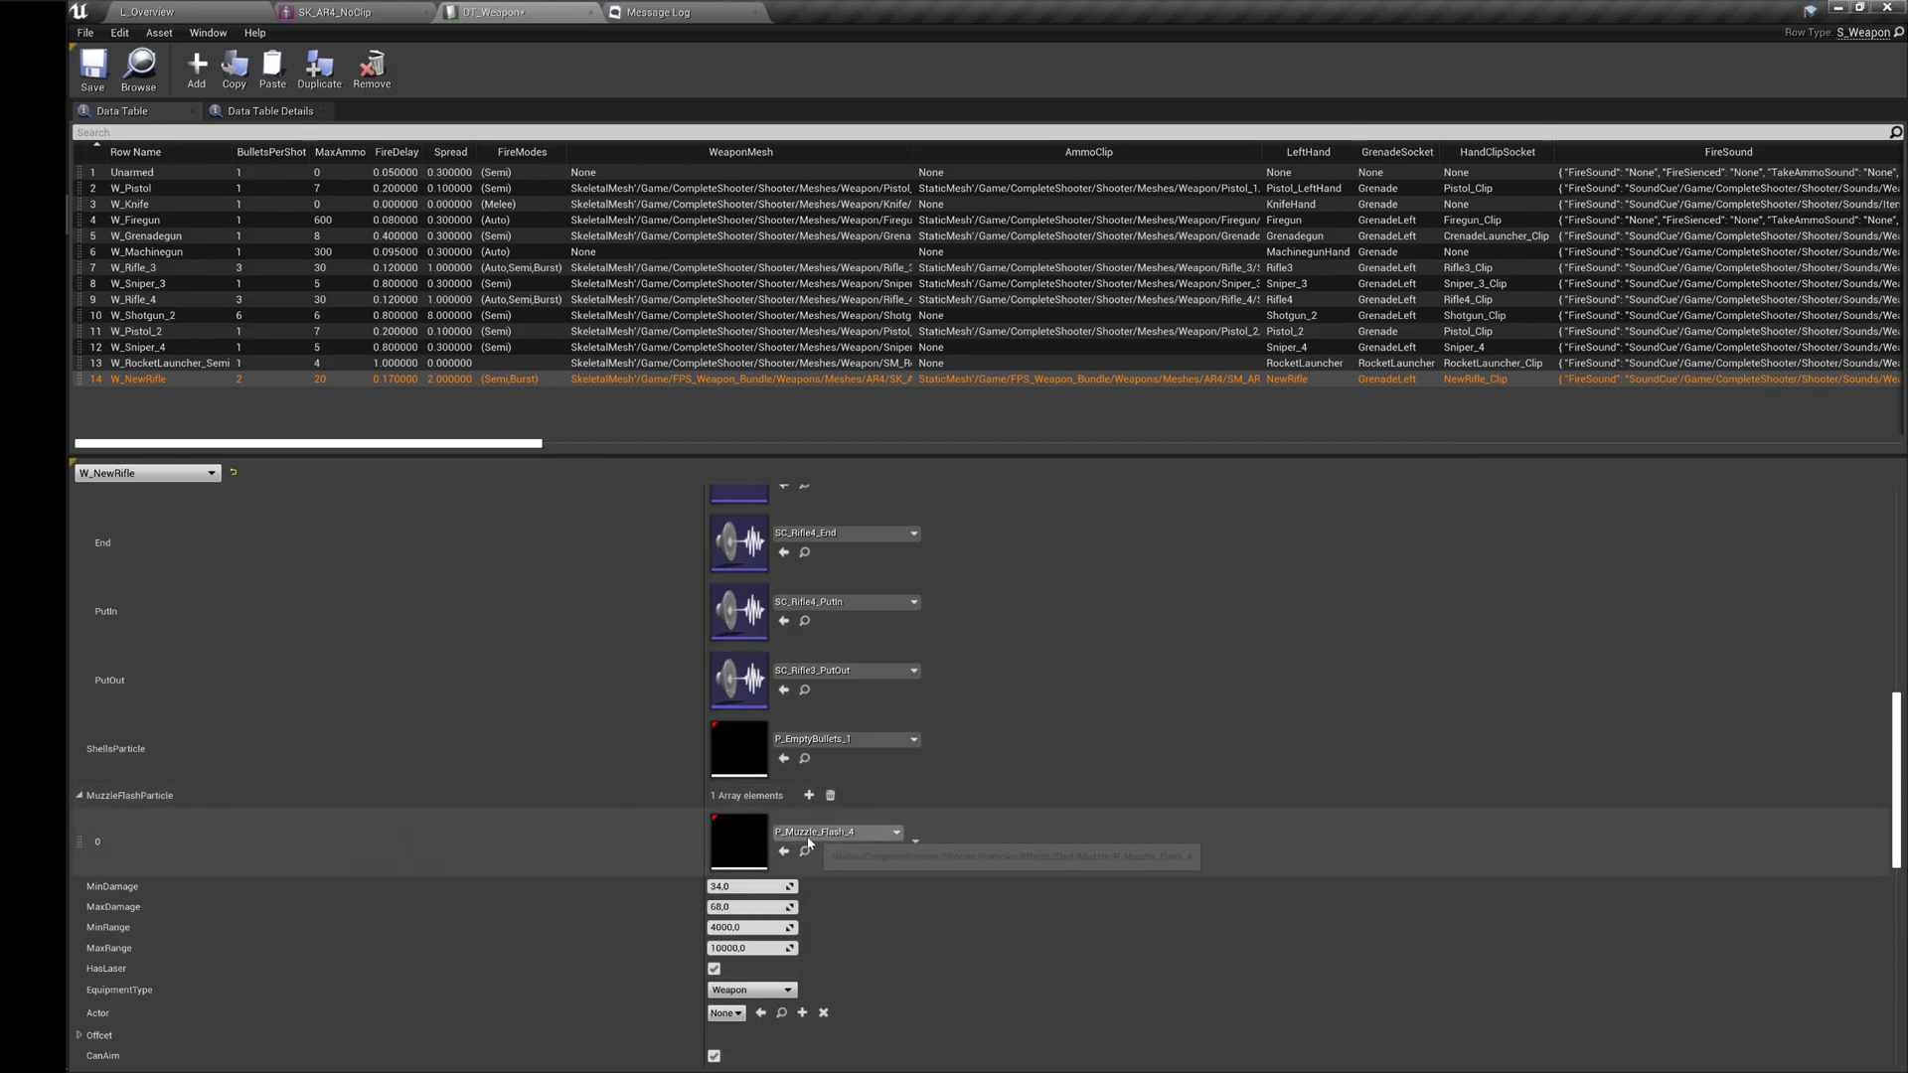
# Set W_NewRifle's MinDamage to 15, MaxDamage to 30 and MaxRange to 5000.
pyautogui.scroll(-2, 776, 830)
pyautogui.click(750, 775)
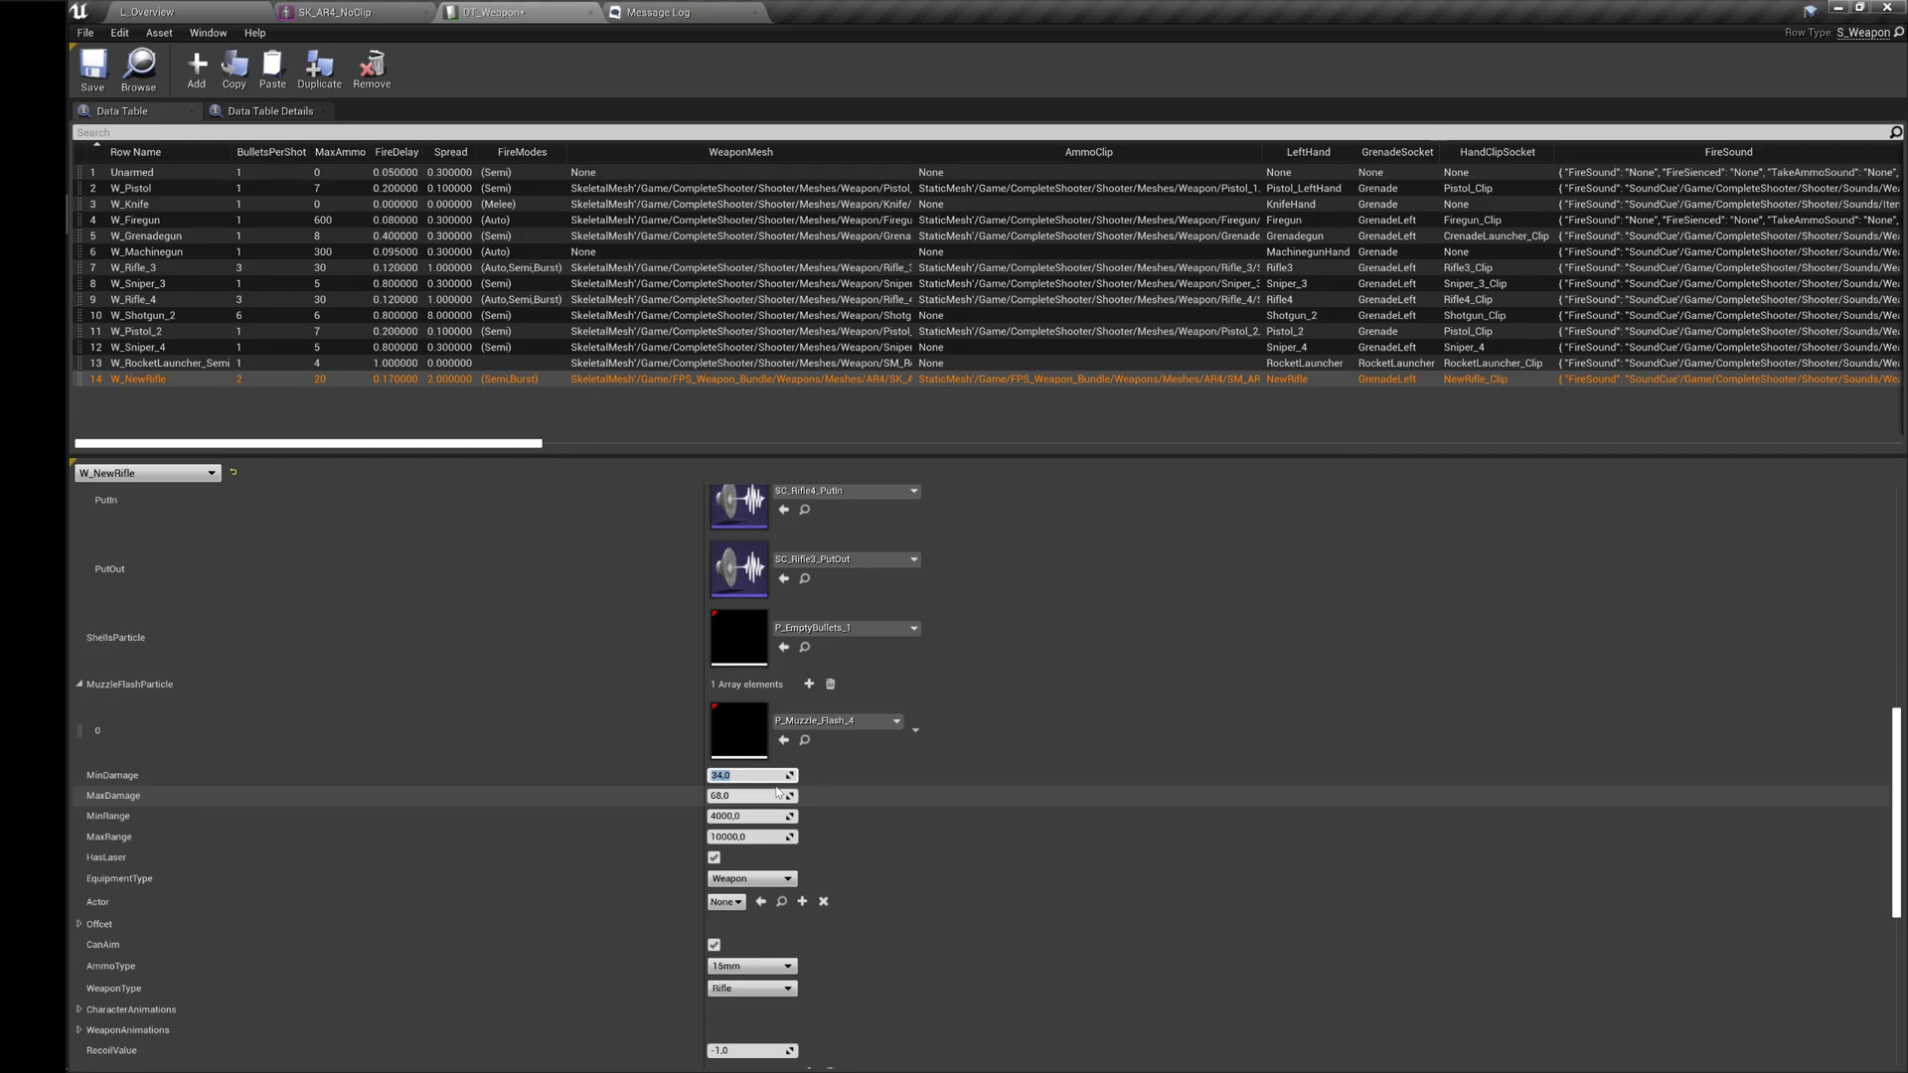
pyautogui.write('15')
pyautogui.press('Tab')
pyautogui.write('30')
pyautogui.press('Return')
pyautogui.write('5000')
pyautogui.press('Return')
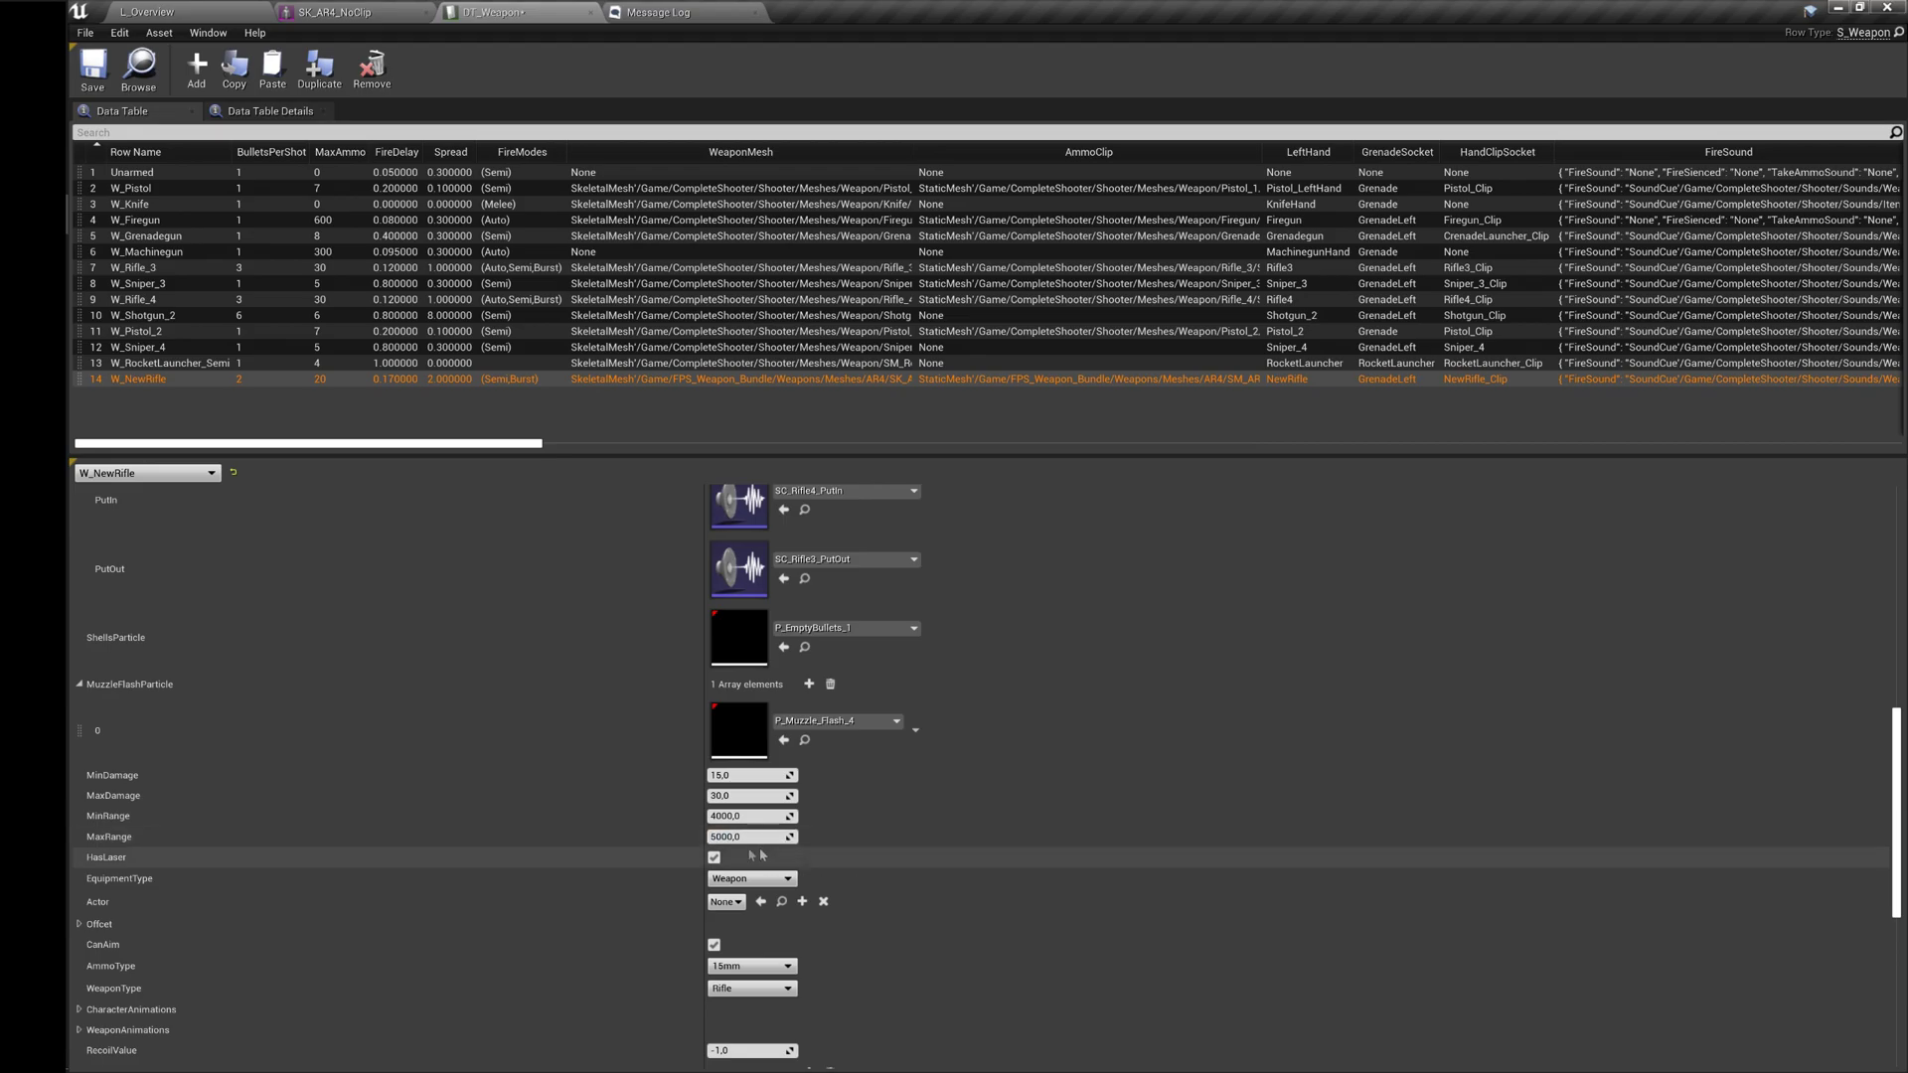
# Set W_NewRifle's AmmoType to 9mm and keep Rifle as its WeaponType.
pyautogui.scroll(-3, 741, 857)
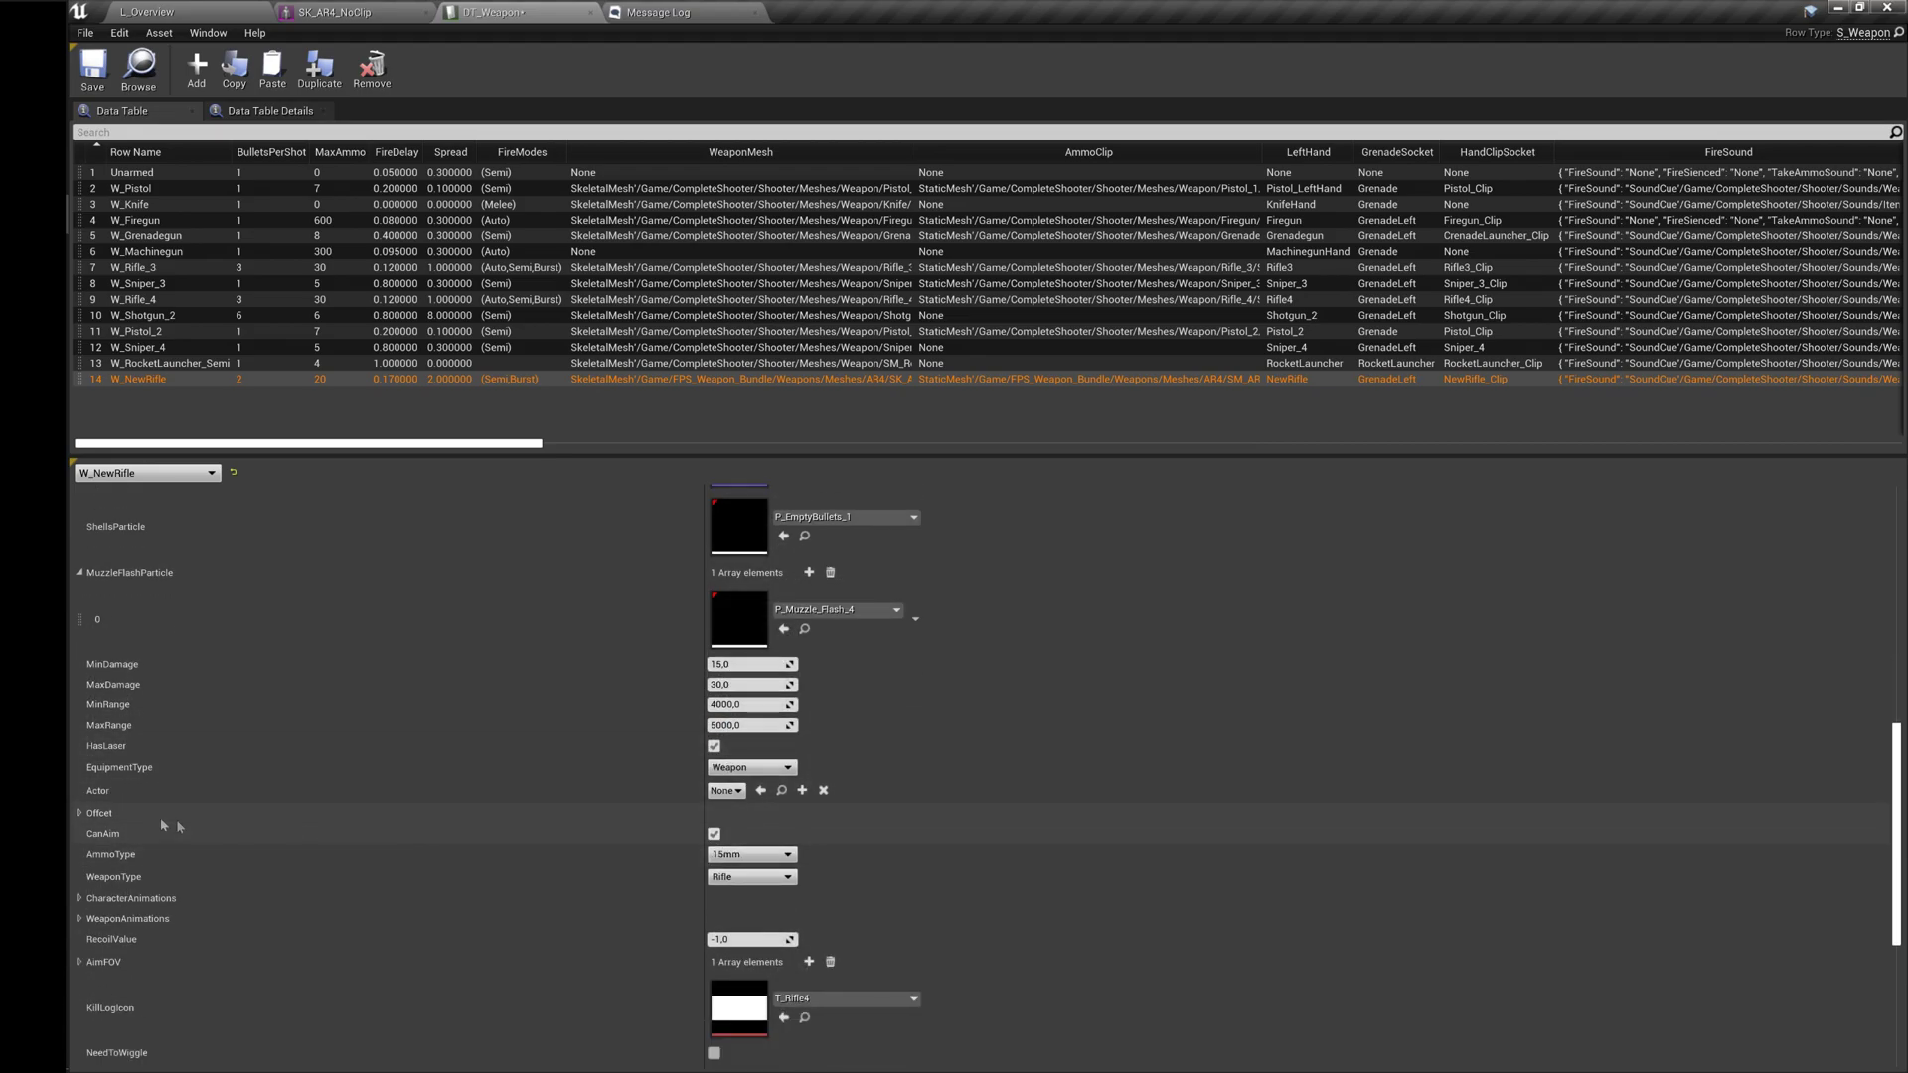
pyautogui.scroll(-2, 169, 845)
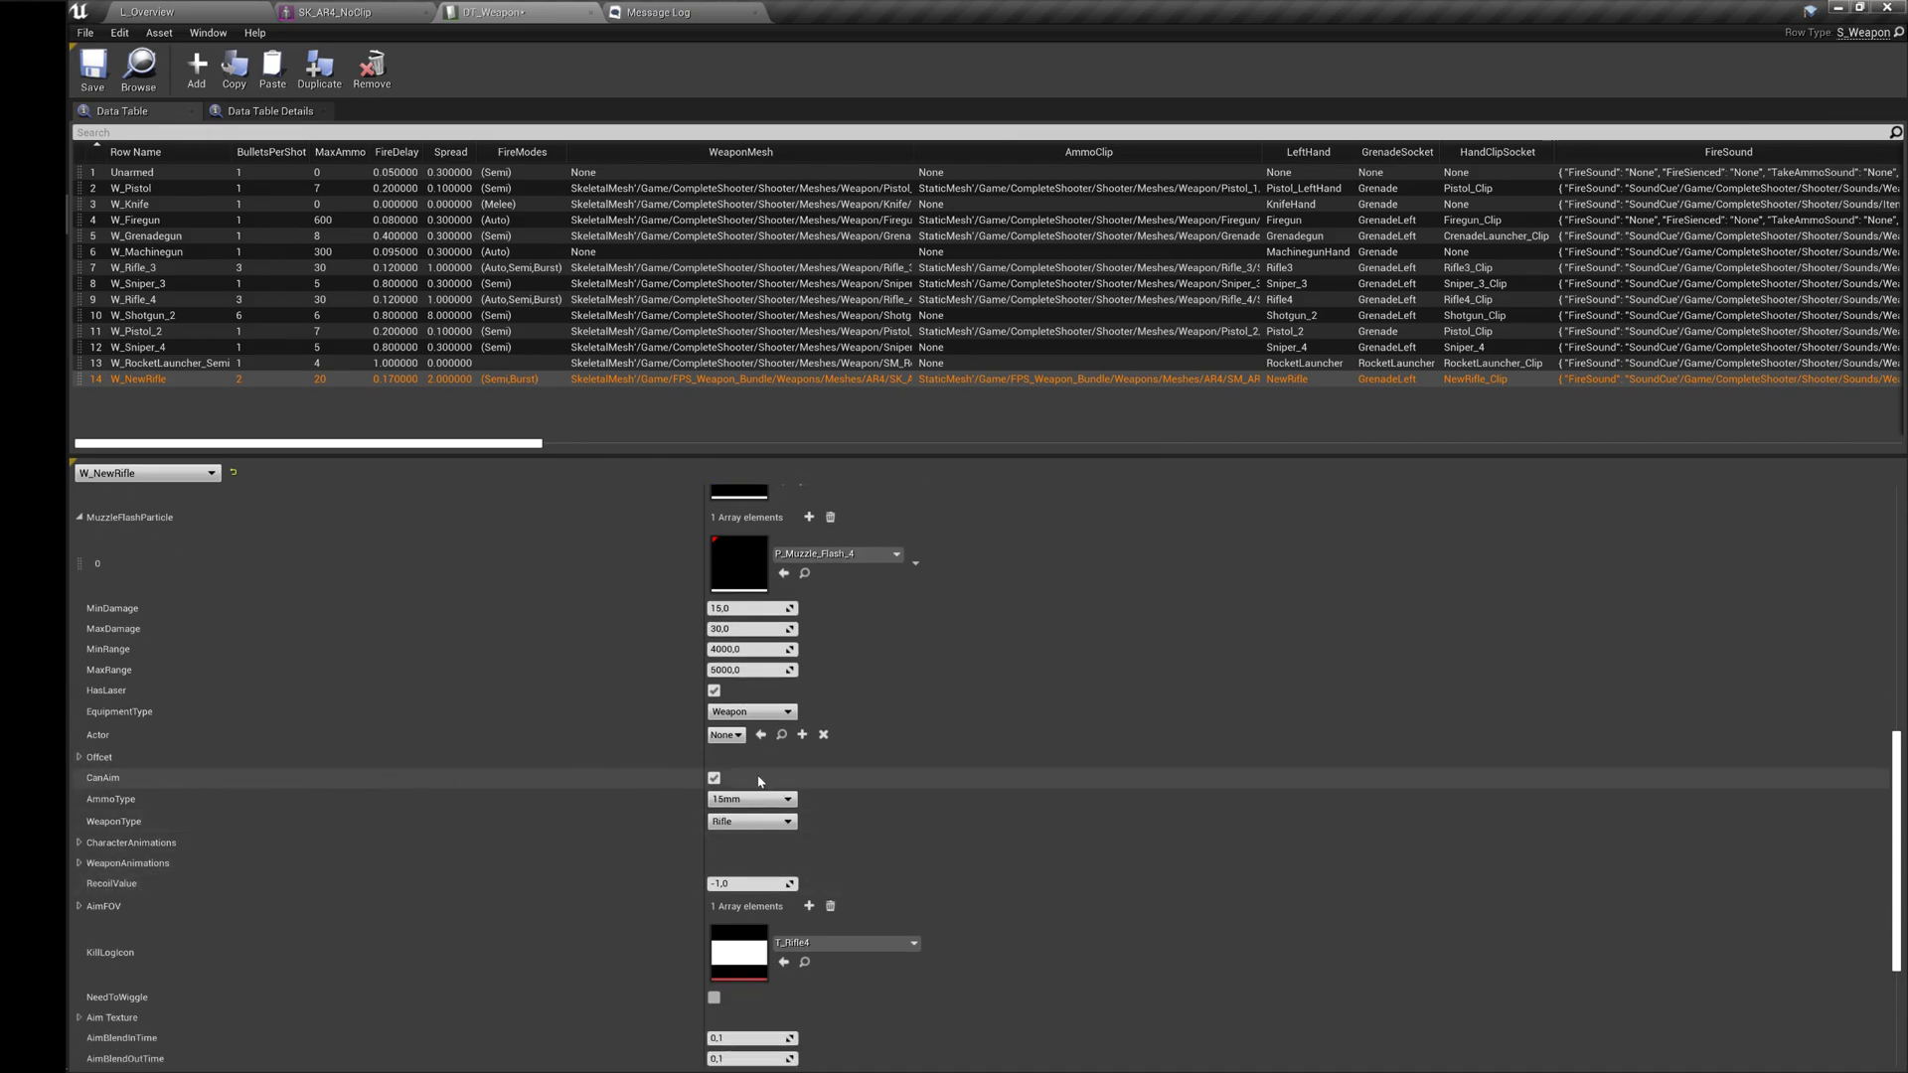
pyautogui.scroll(-1, 753, 782)
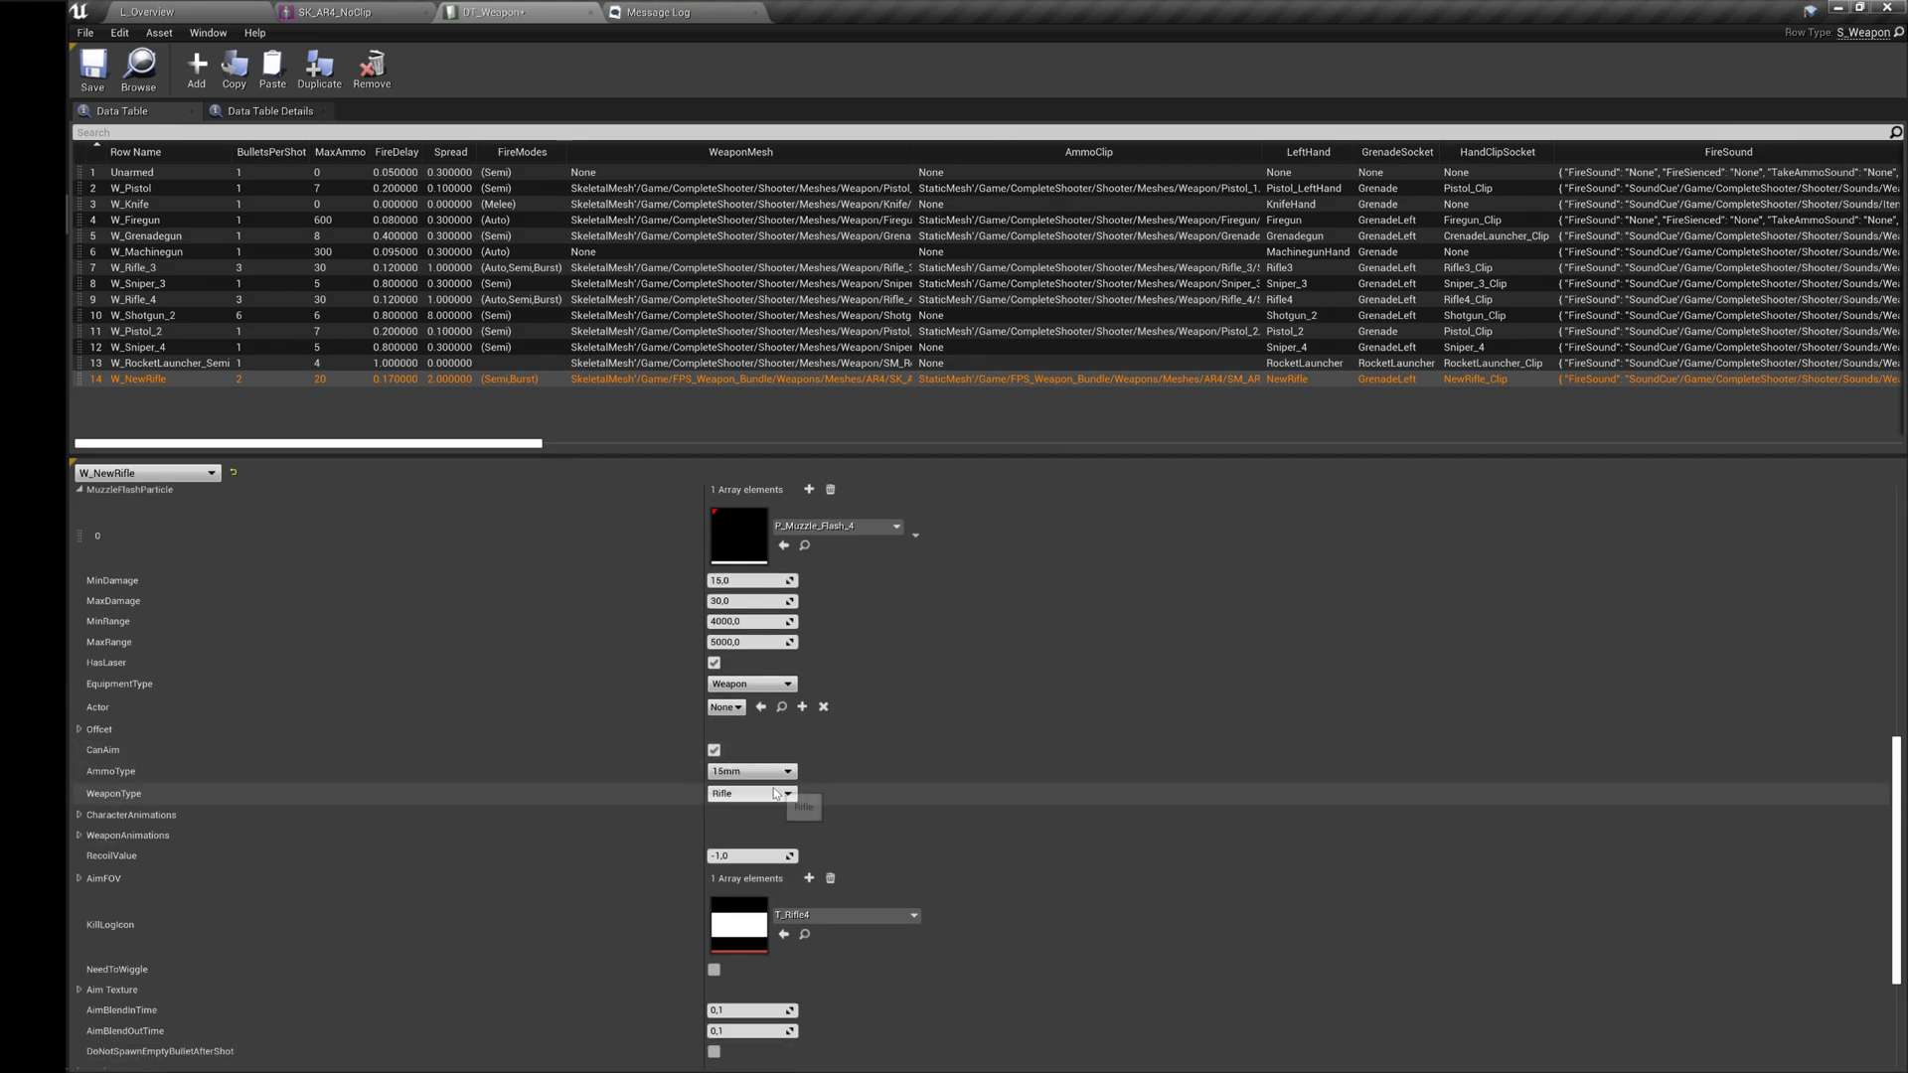
pyautogui.click(776, 793)
pyautogui.click(777, 793)
pyautogui.click(752, 772)
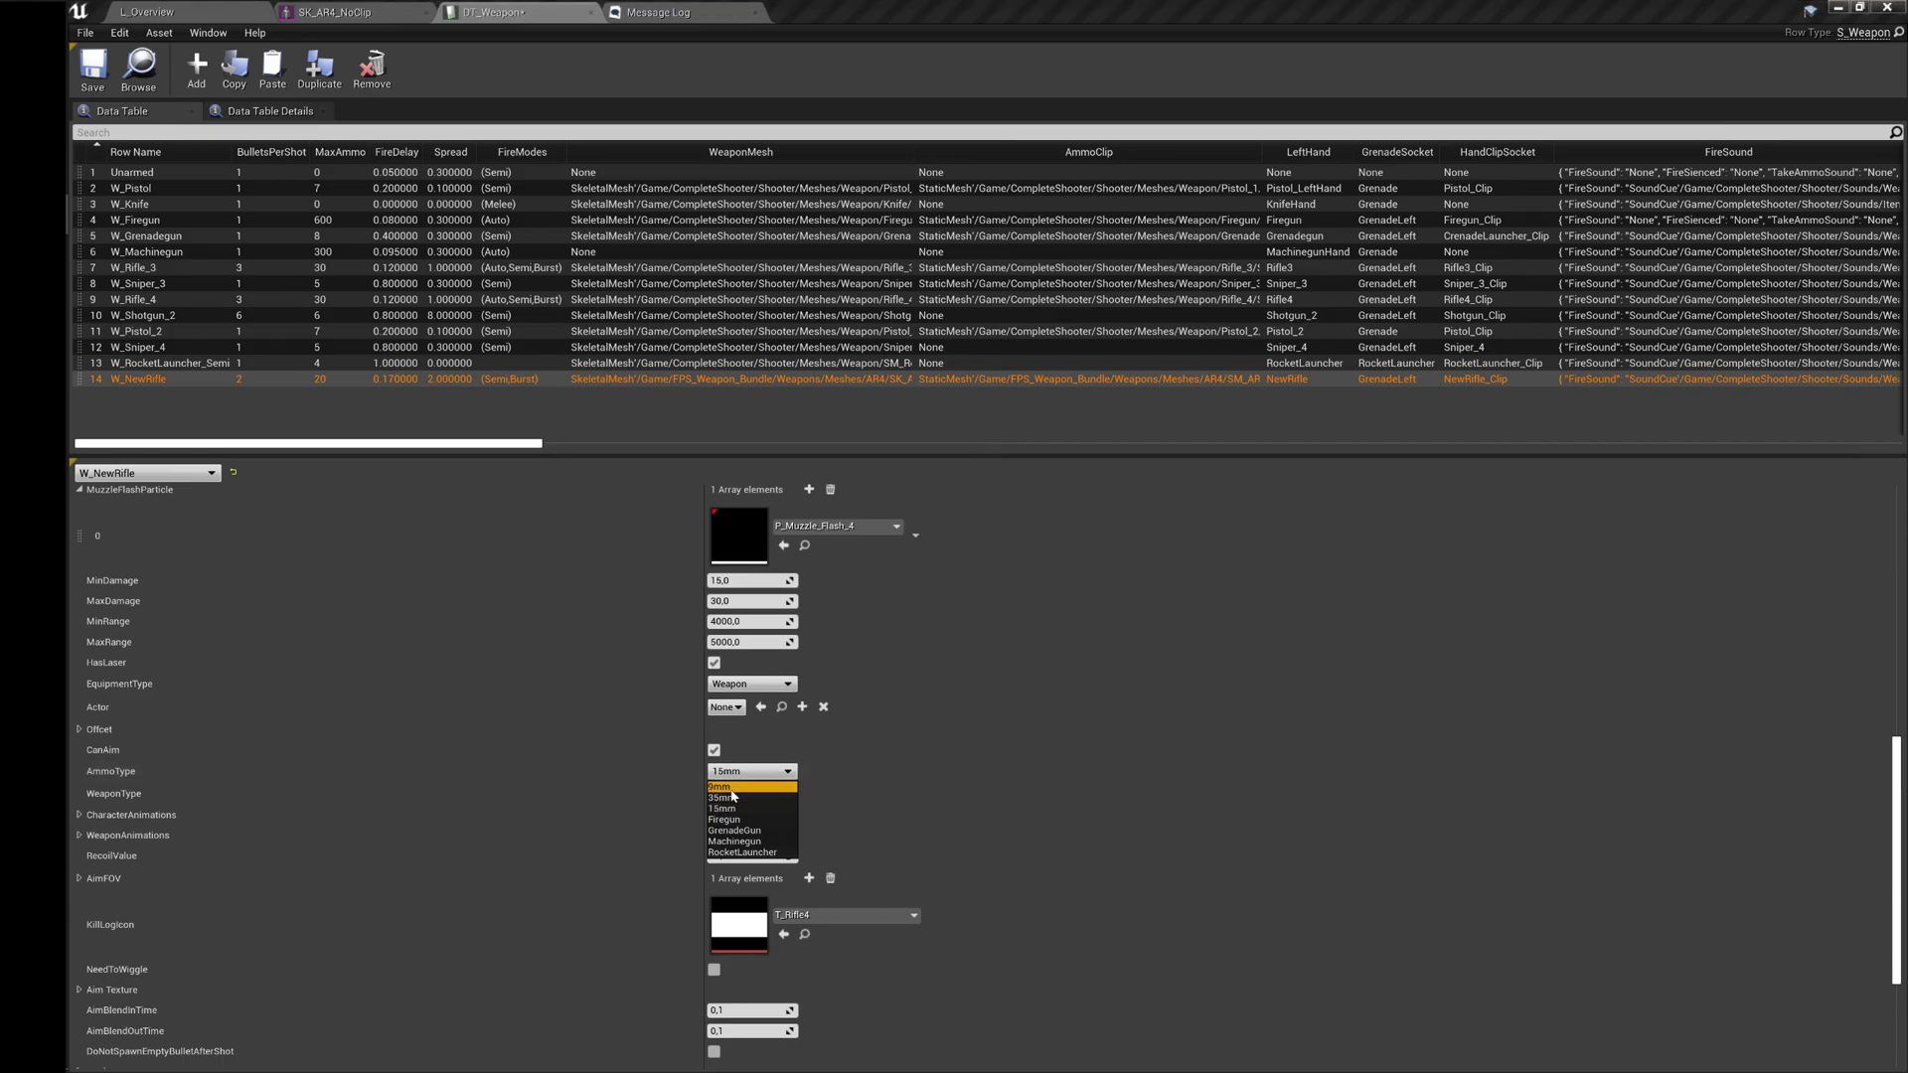
pyautogui.click(740, 787)
pyautogui.click(748, 793)
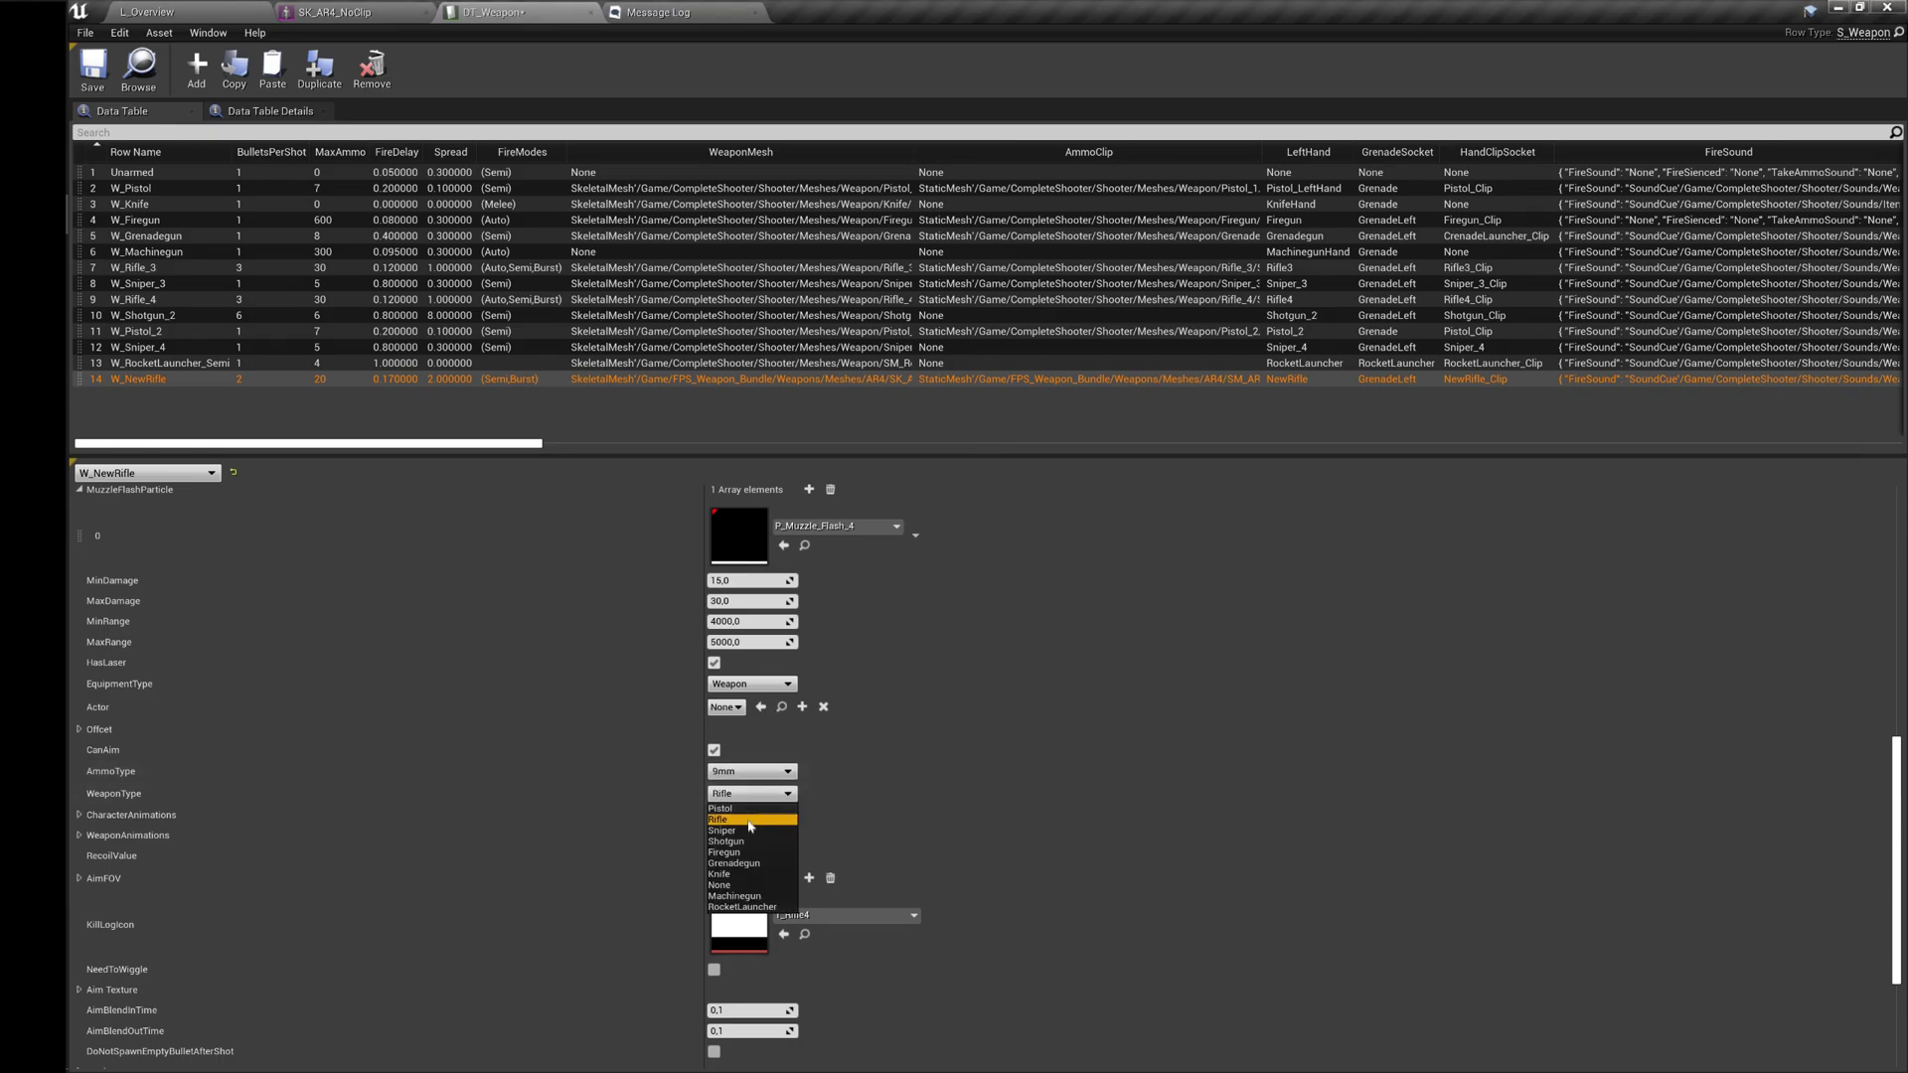
pyautogui.click(748, 820)
# Set W_NewRifle's RecoilValue to -1.2 and the Zoom of its first AimFOV element to 60.
pyautogui.scroll(-1, 743, 801)
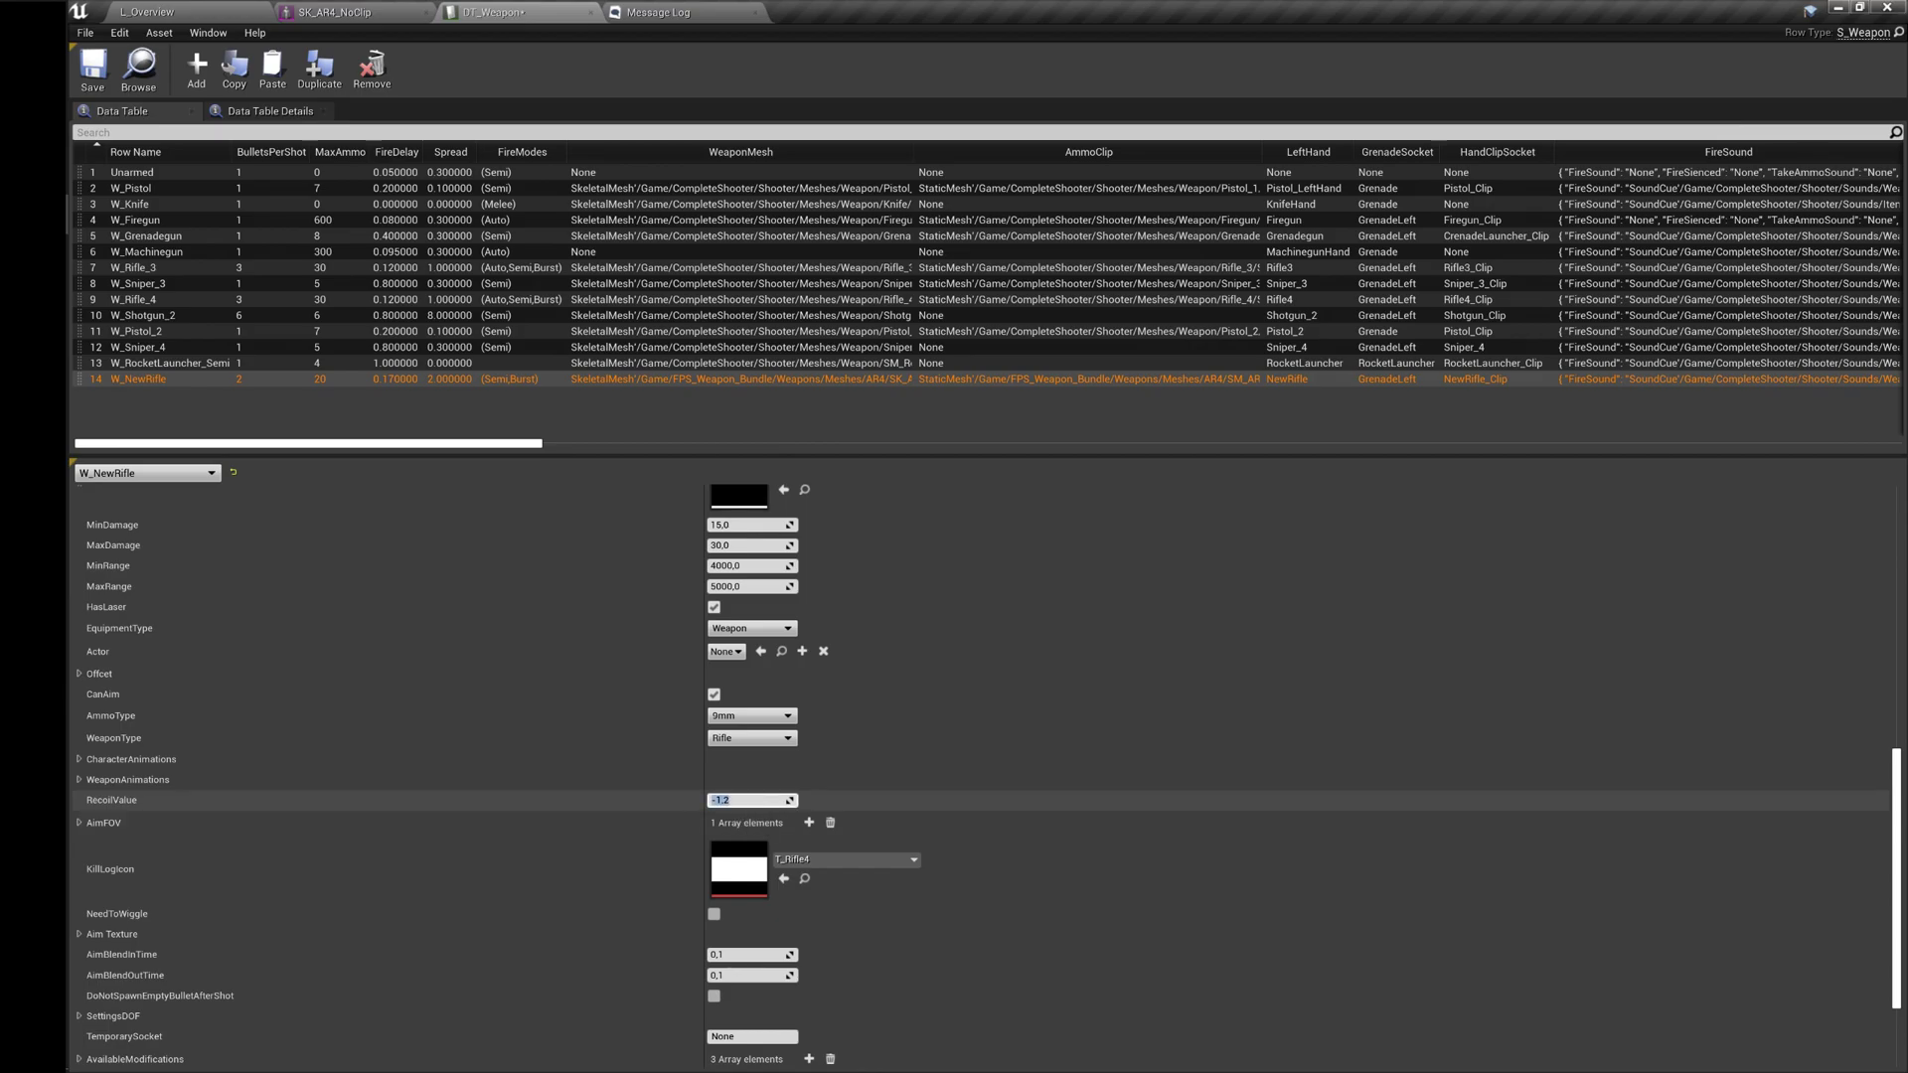
pyautogui.click(79, 823)
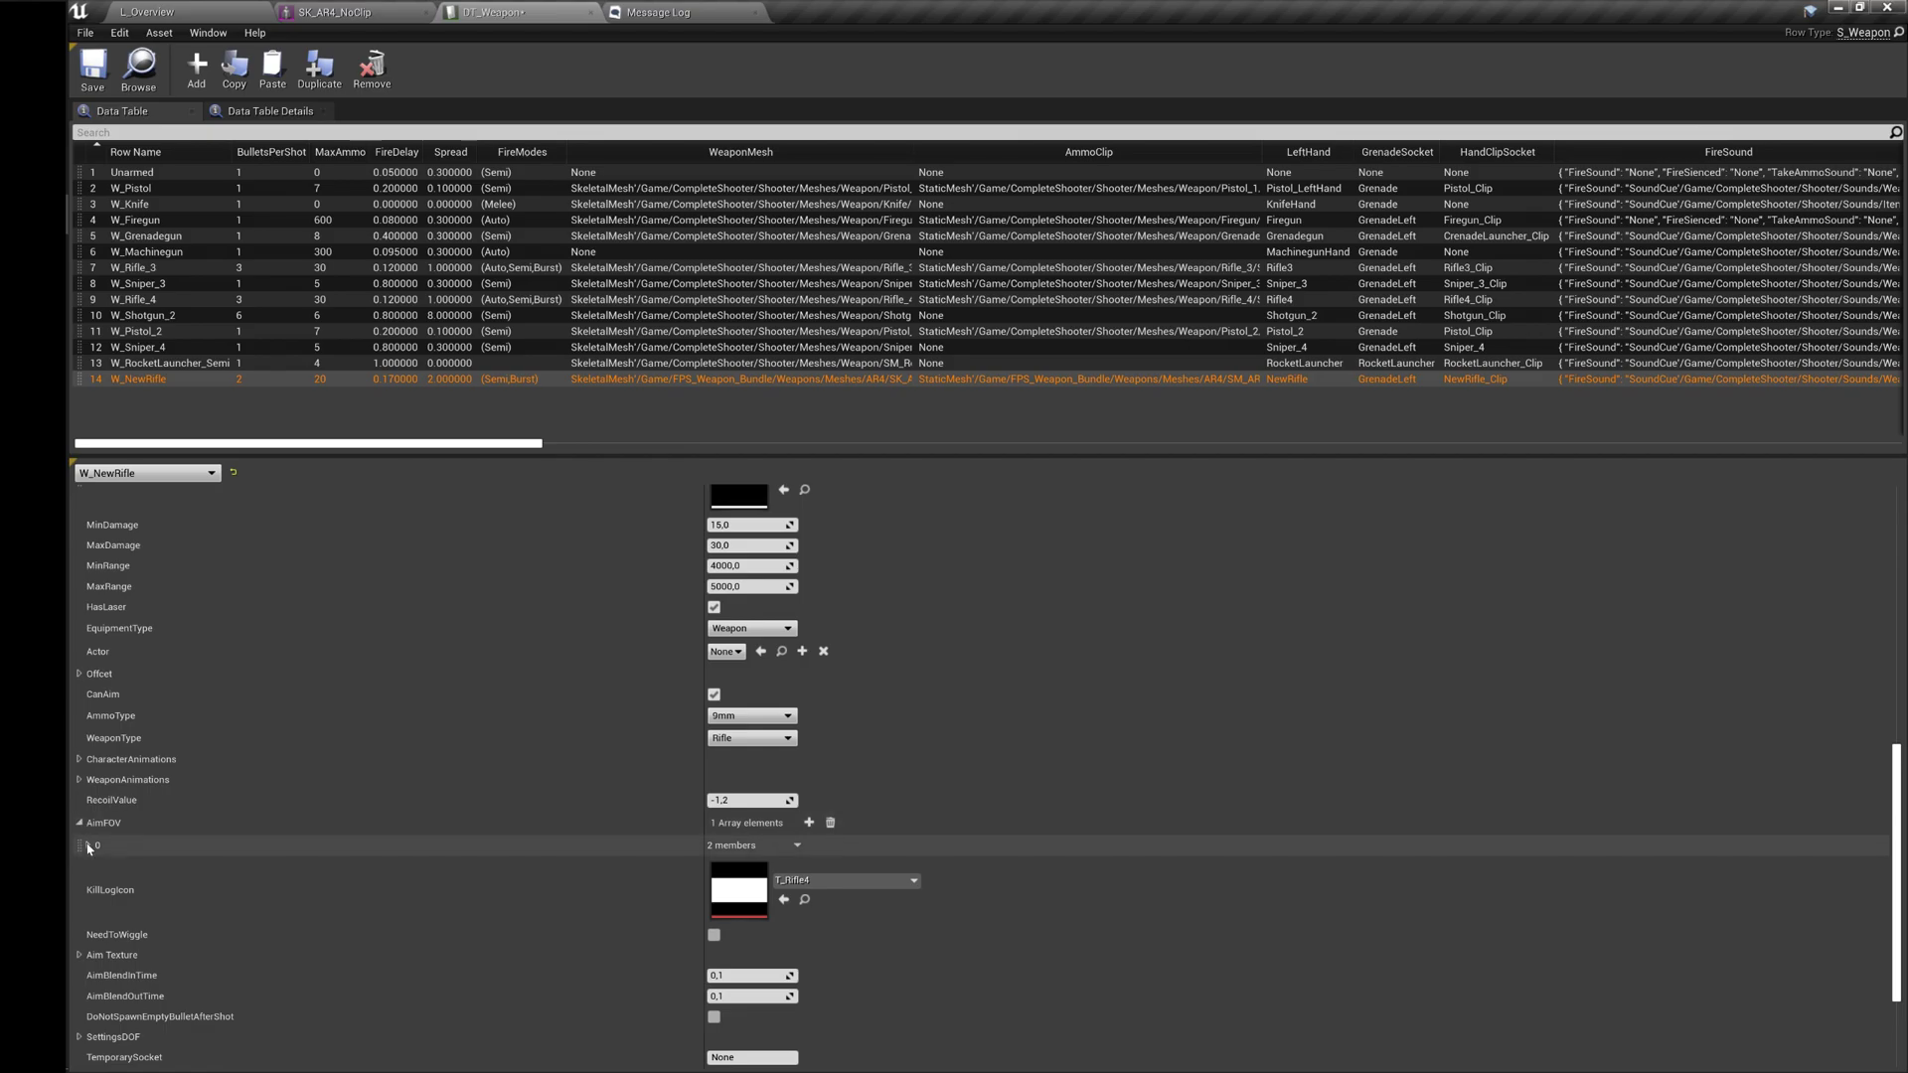
pyautogui.click(88, 845)
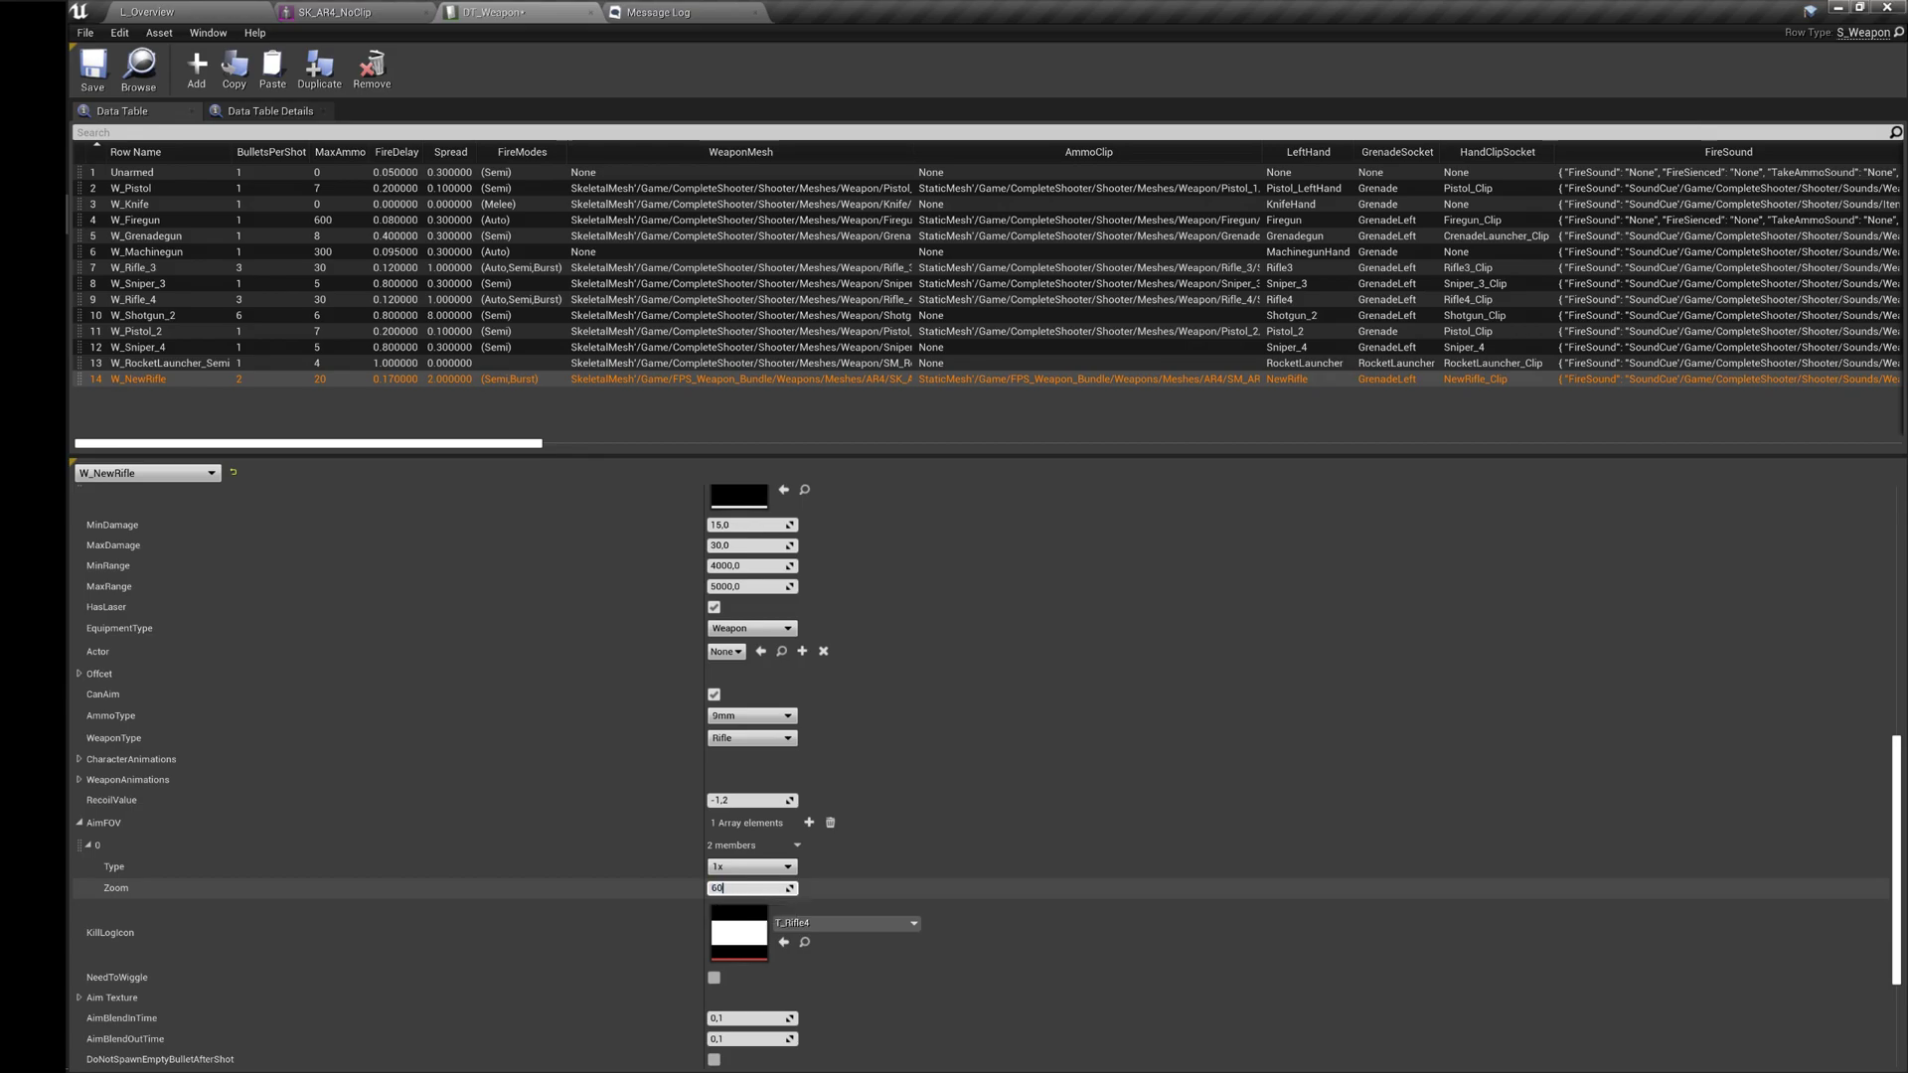
# Review W_NewRifle's CharacterAnimations entries and the animation sequences available in the NewRifle content folder.
pyautogui.click(79, 760)
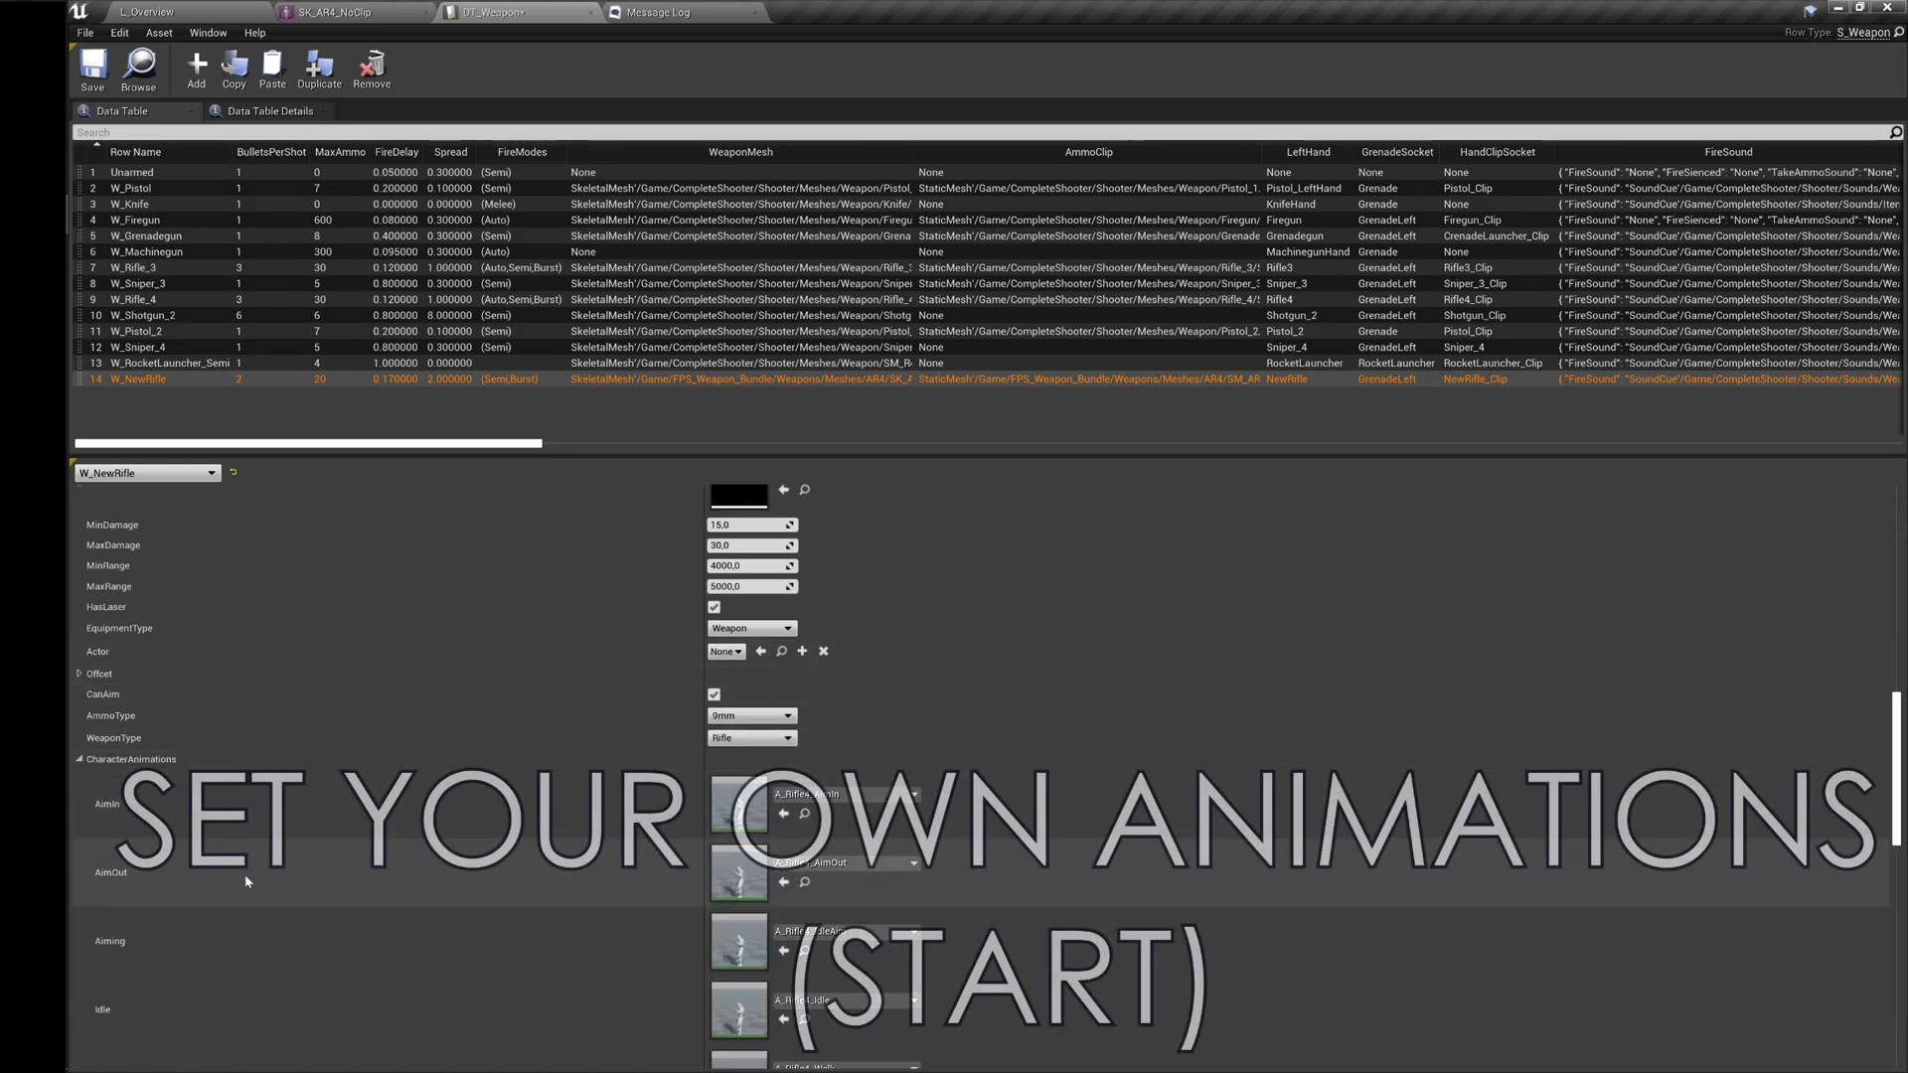
pyautogui.scroll(-4, 265, 874)
pyautogui.scroll(-9, 264, 875)
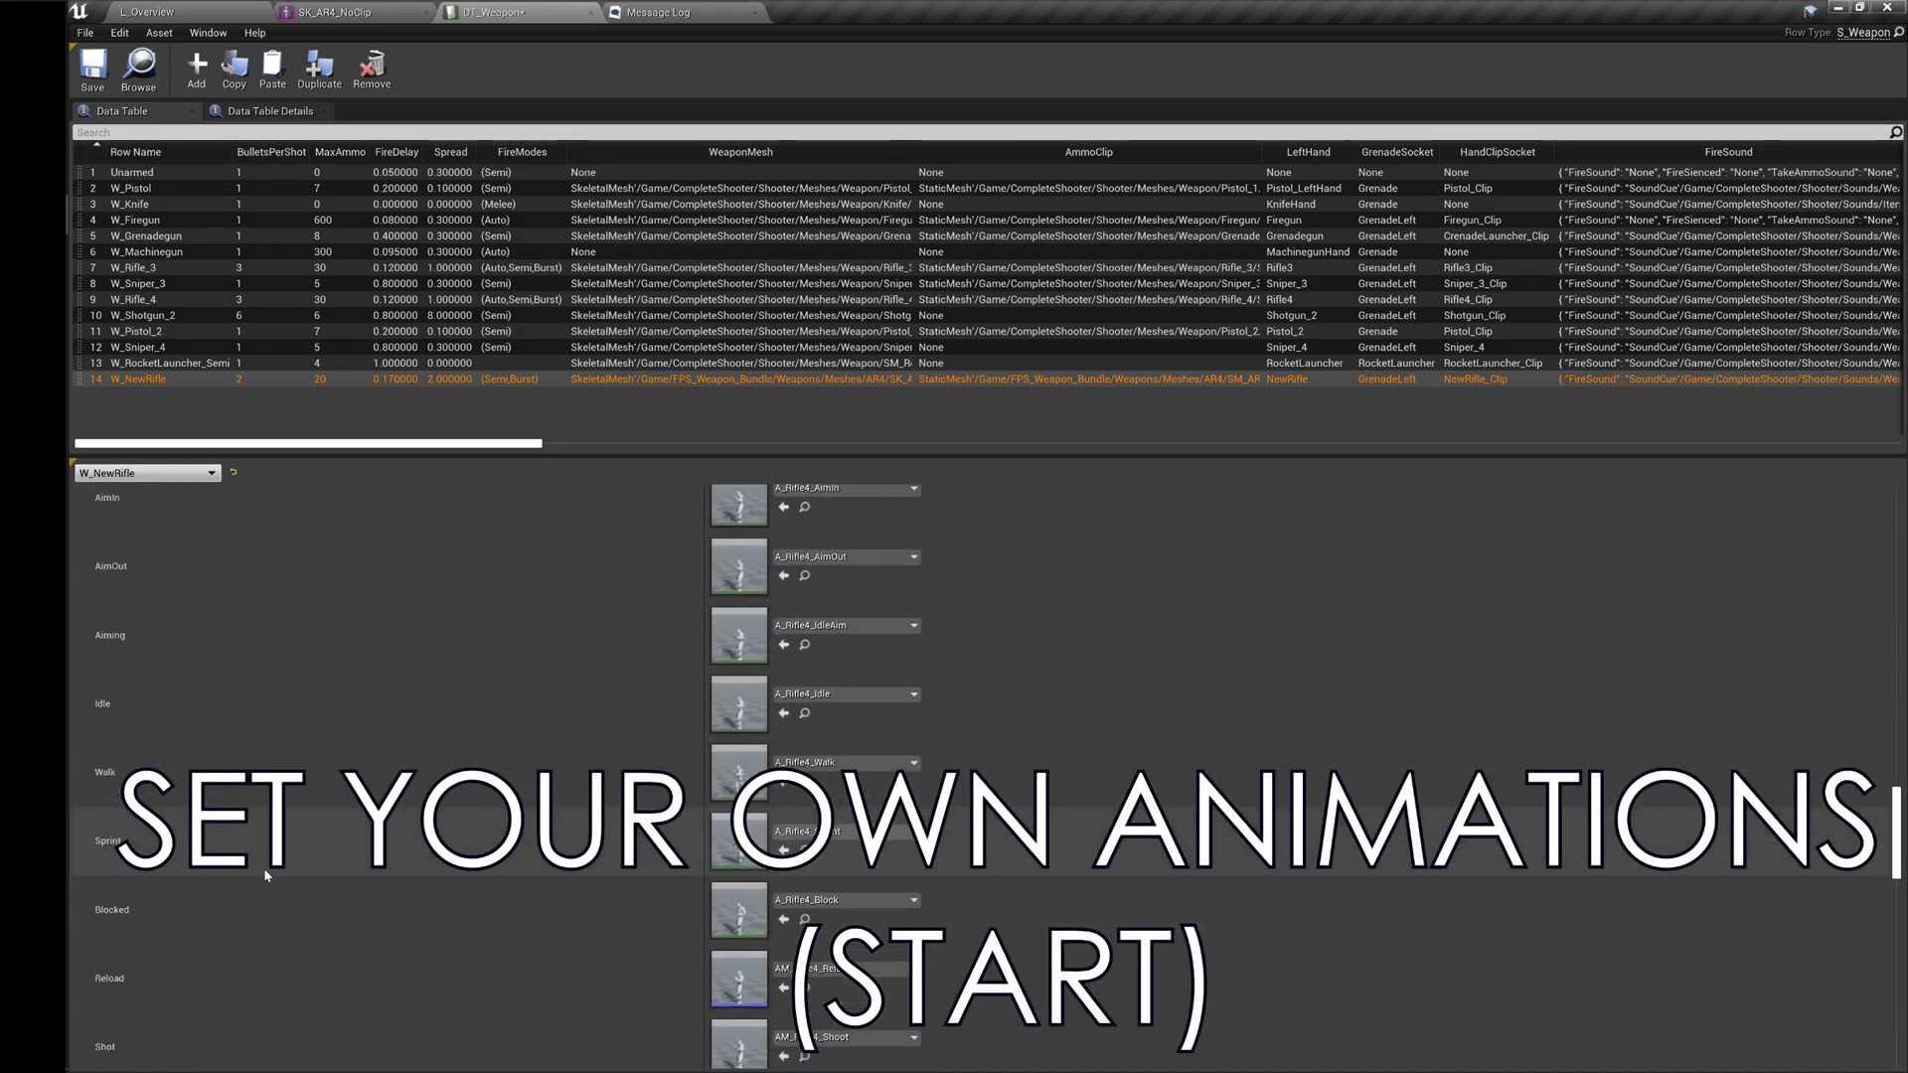
pyautogui.scroll(-5, 265, 874)
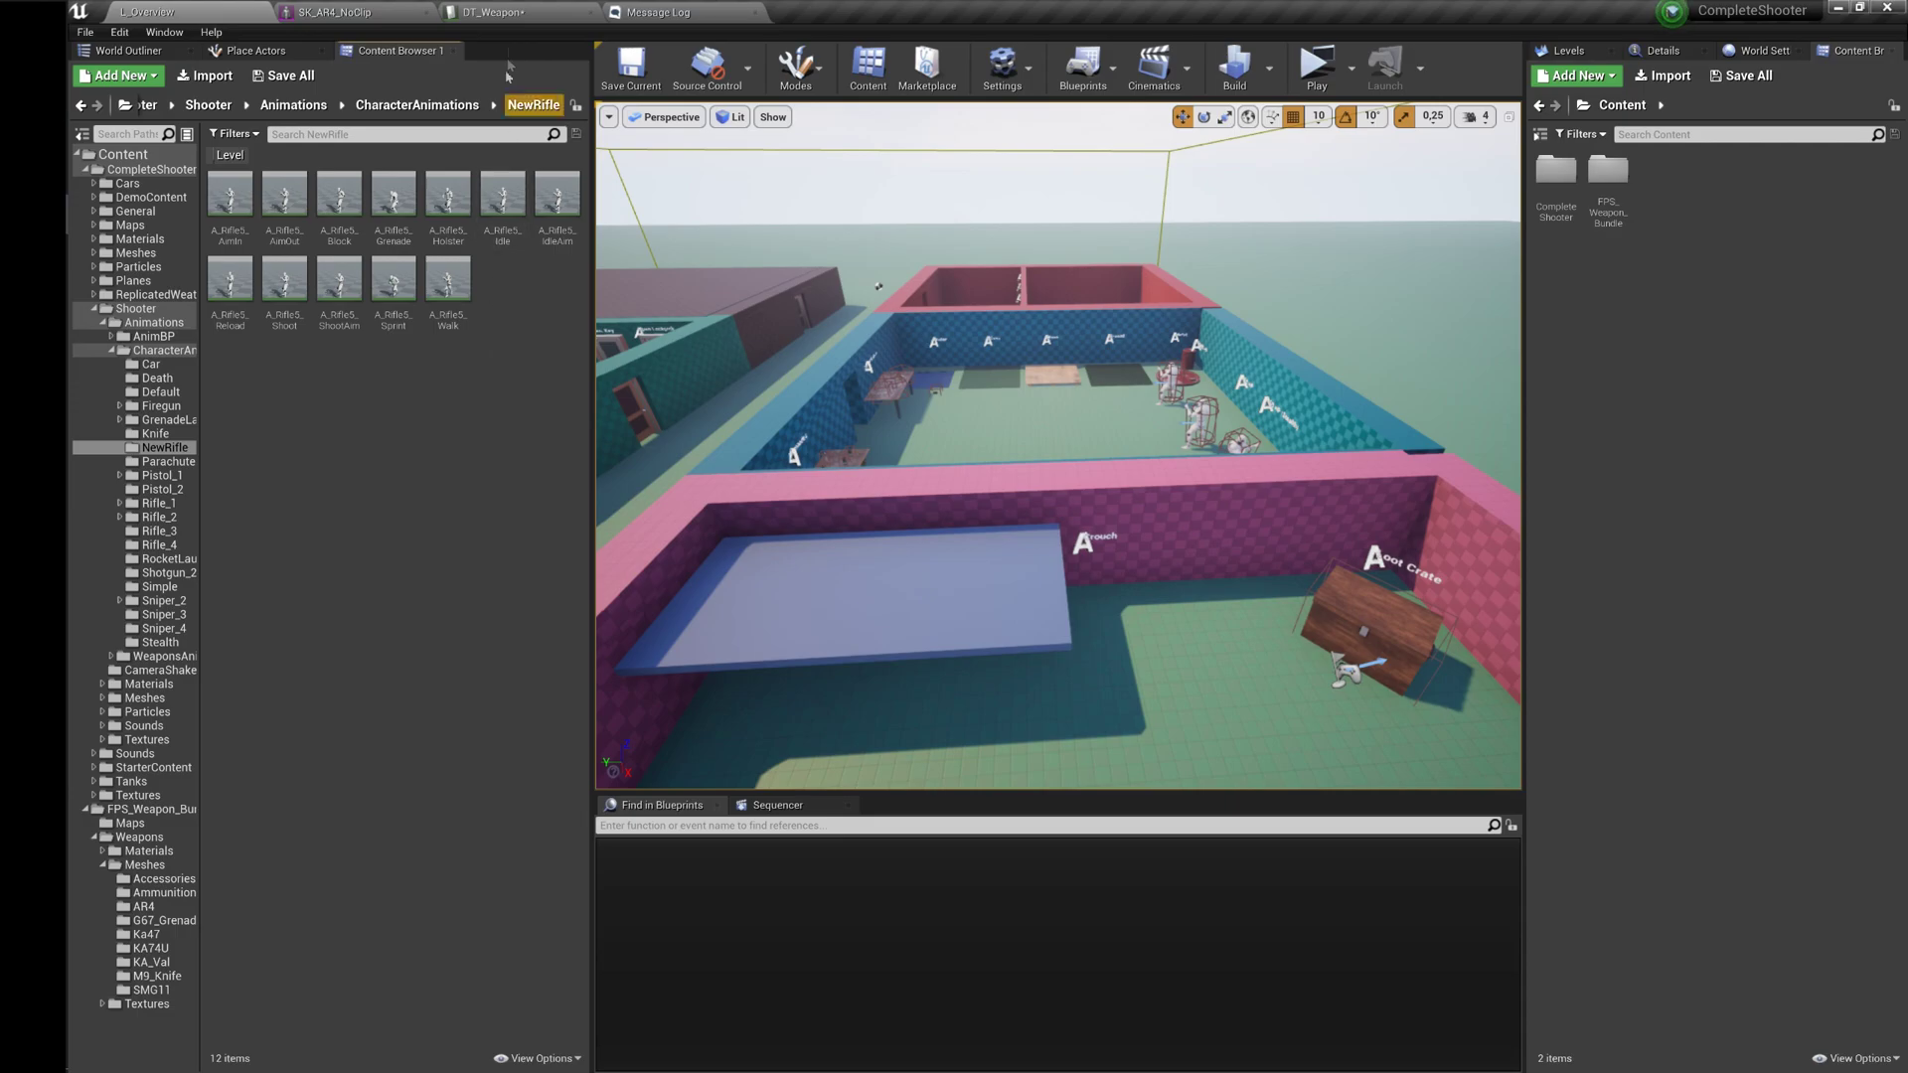
pyautogui.click(491, 12)
pyautogui.click(210, 6)
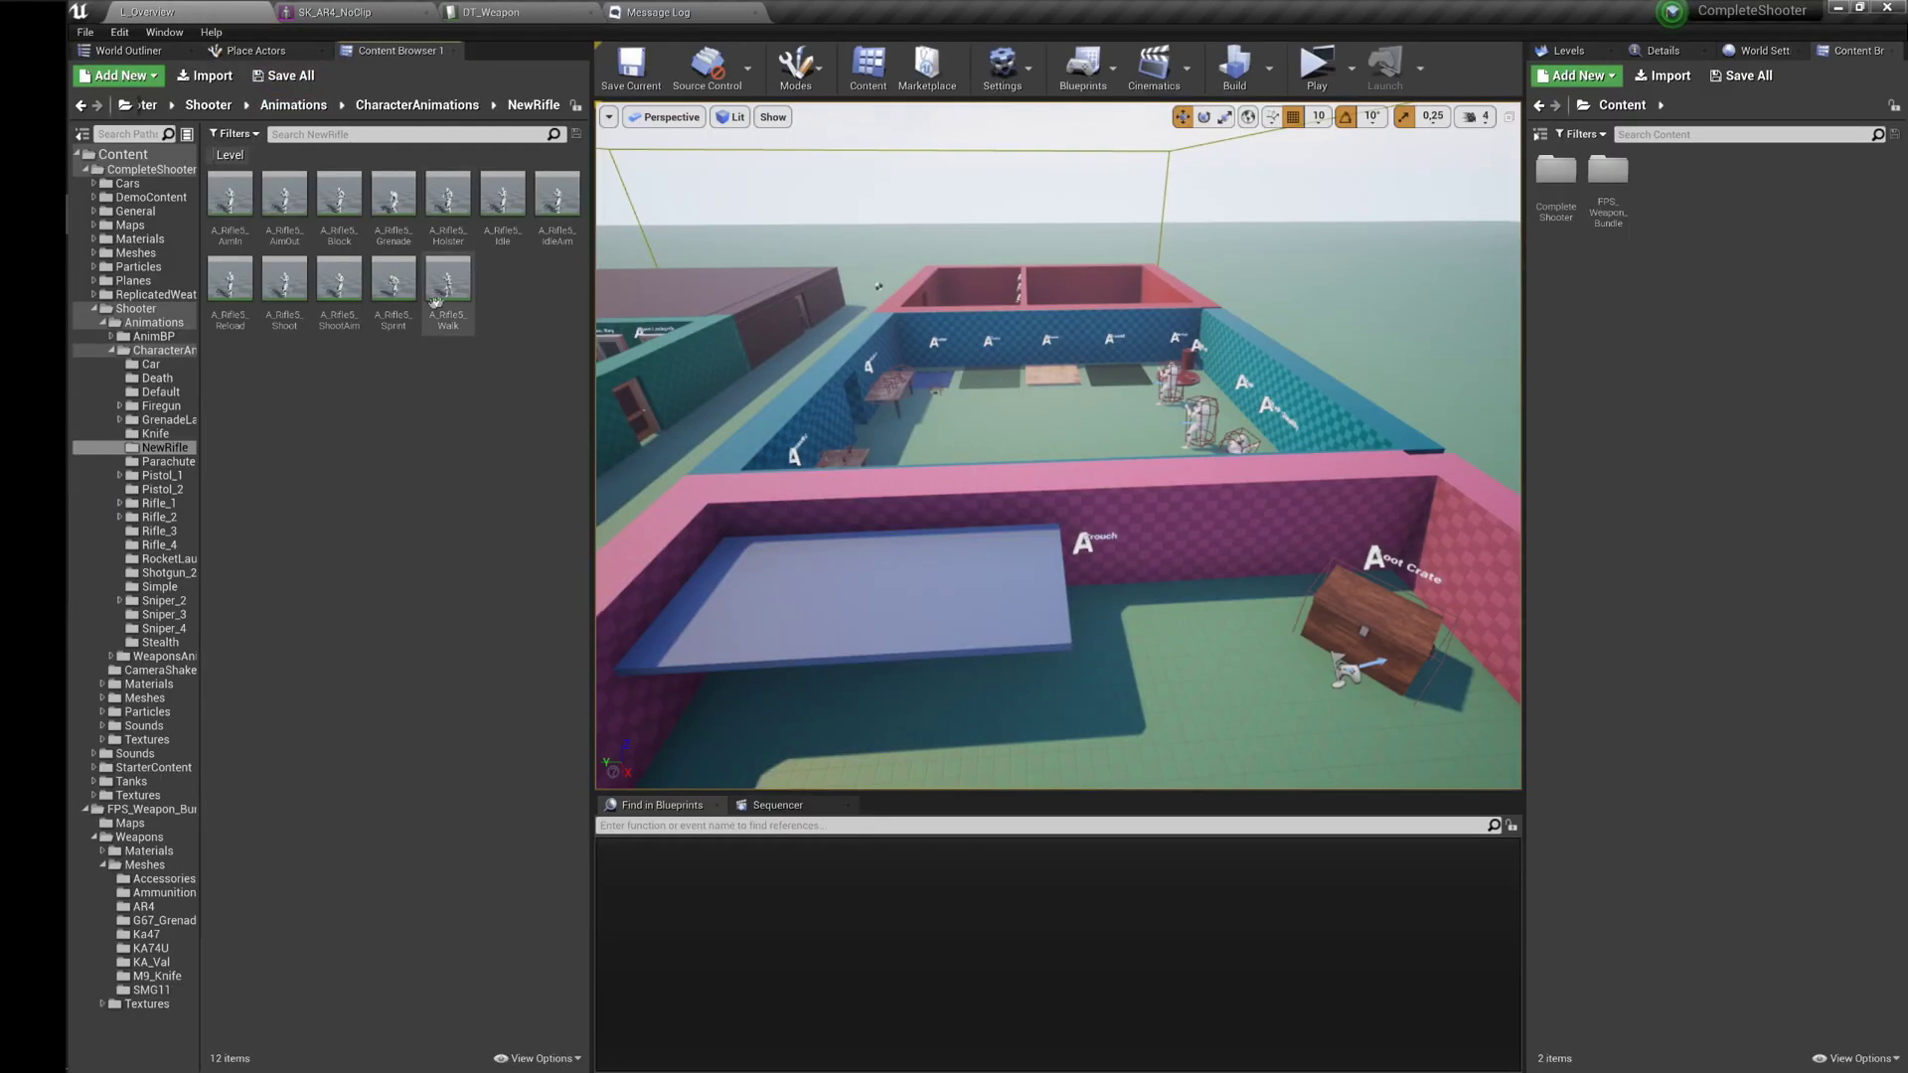
pyautogui.click(492, 12)
pyautogui.scroll(-1, 696, 564)
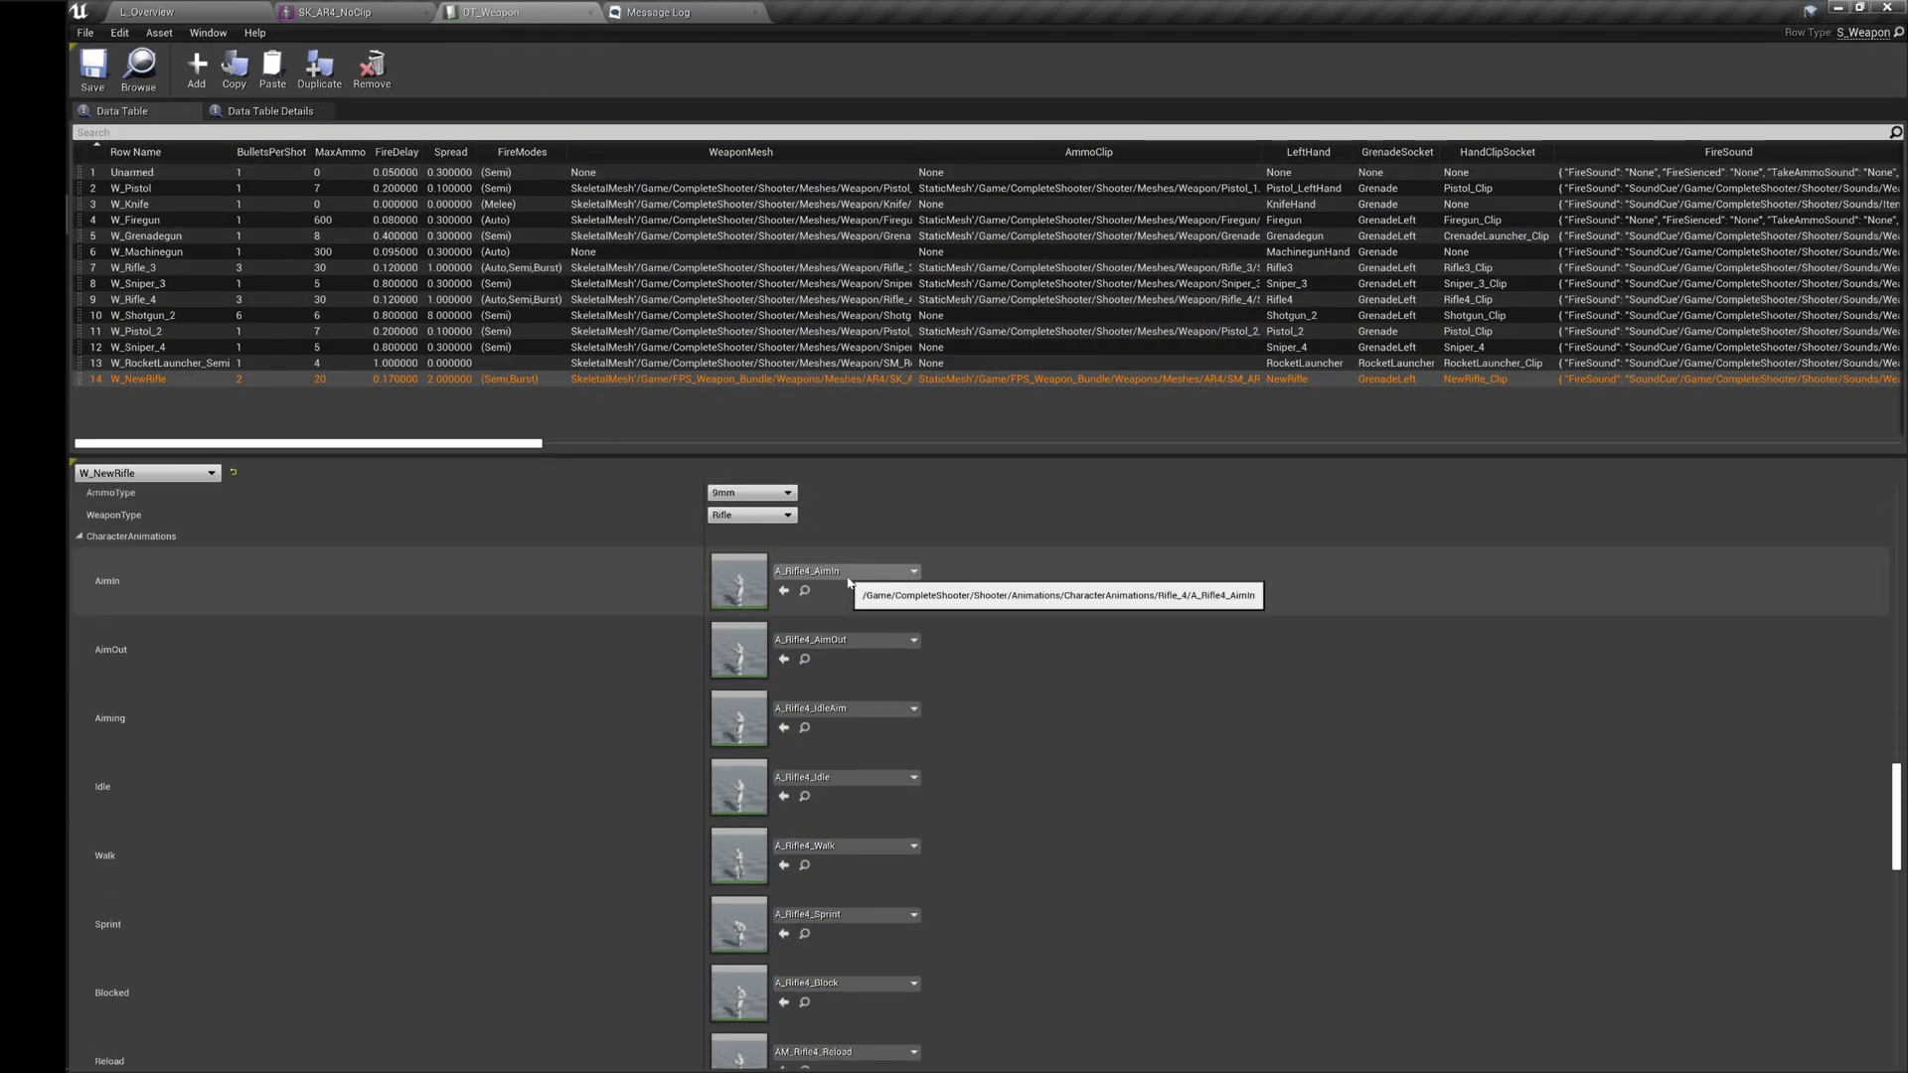
# Assign A_Rifle5_AimIn to W_NewRifle's AimIn animation and A_Rifle5_AimOut to its AimOut animation.
pyautogui.click(813, 571)
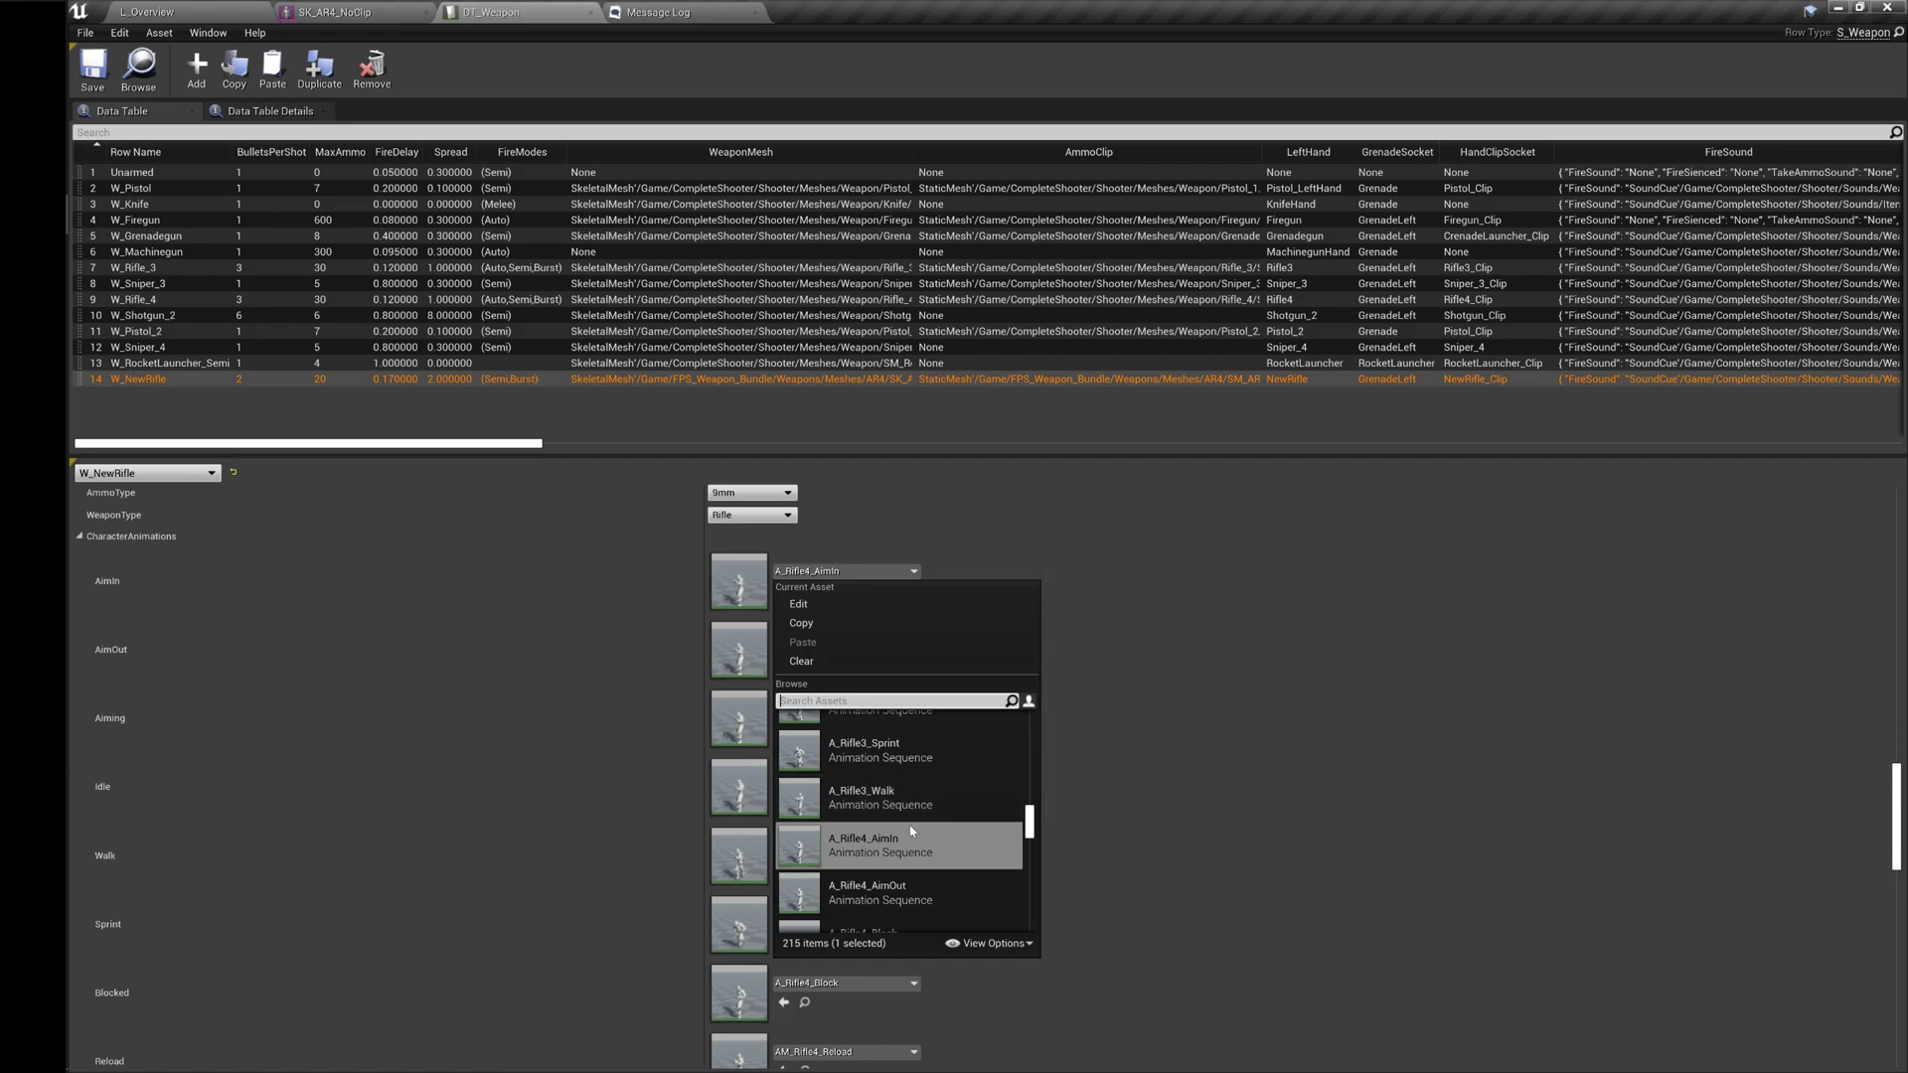
pyautogui.scroll(-2, 907, 827)
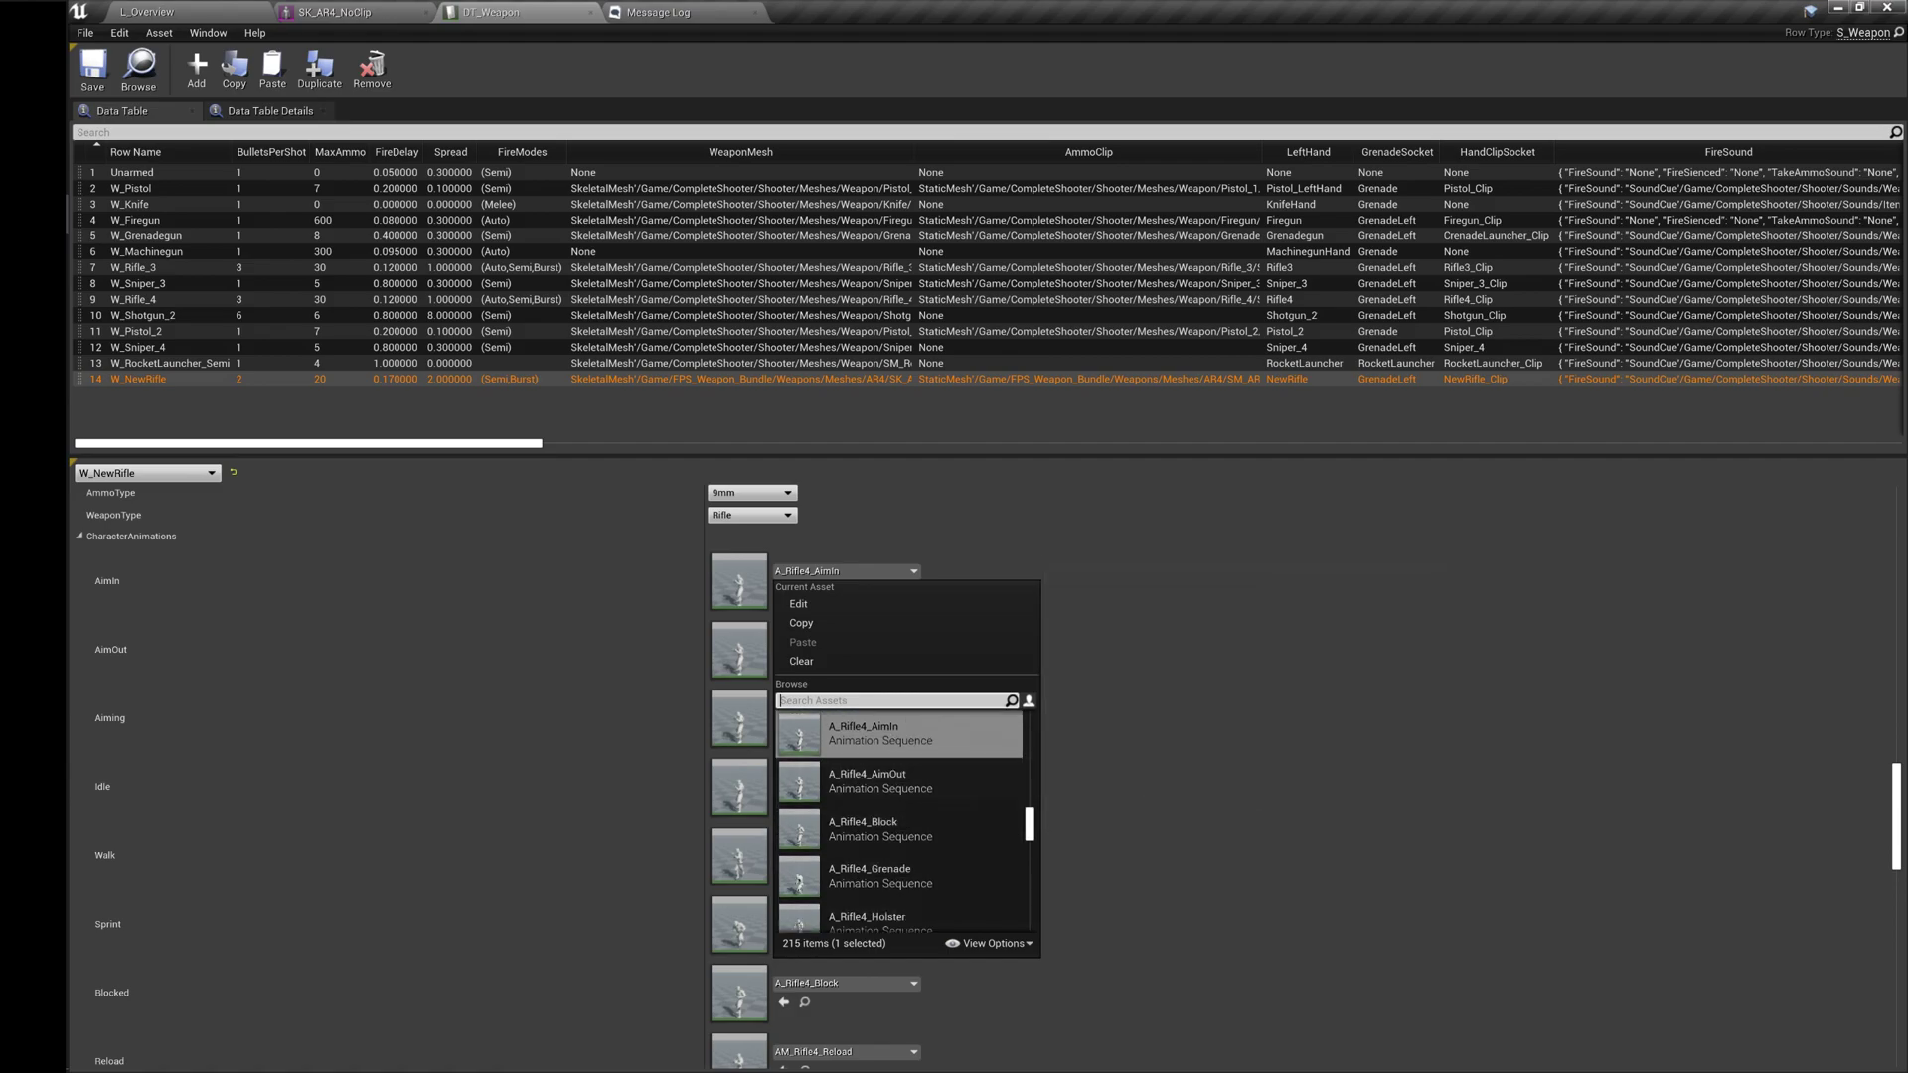
pyautogui.write('AimIn')
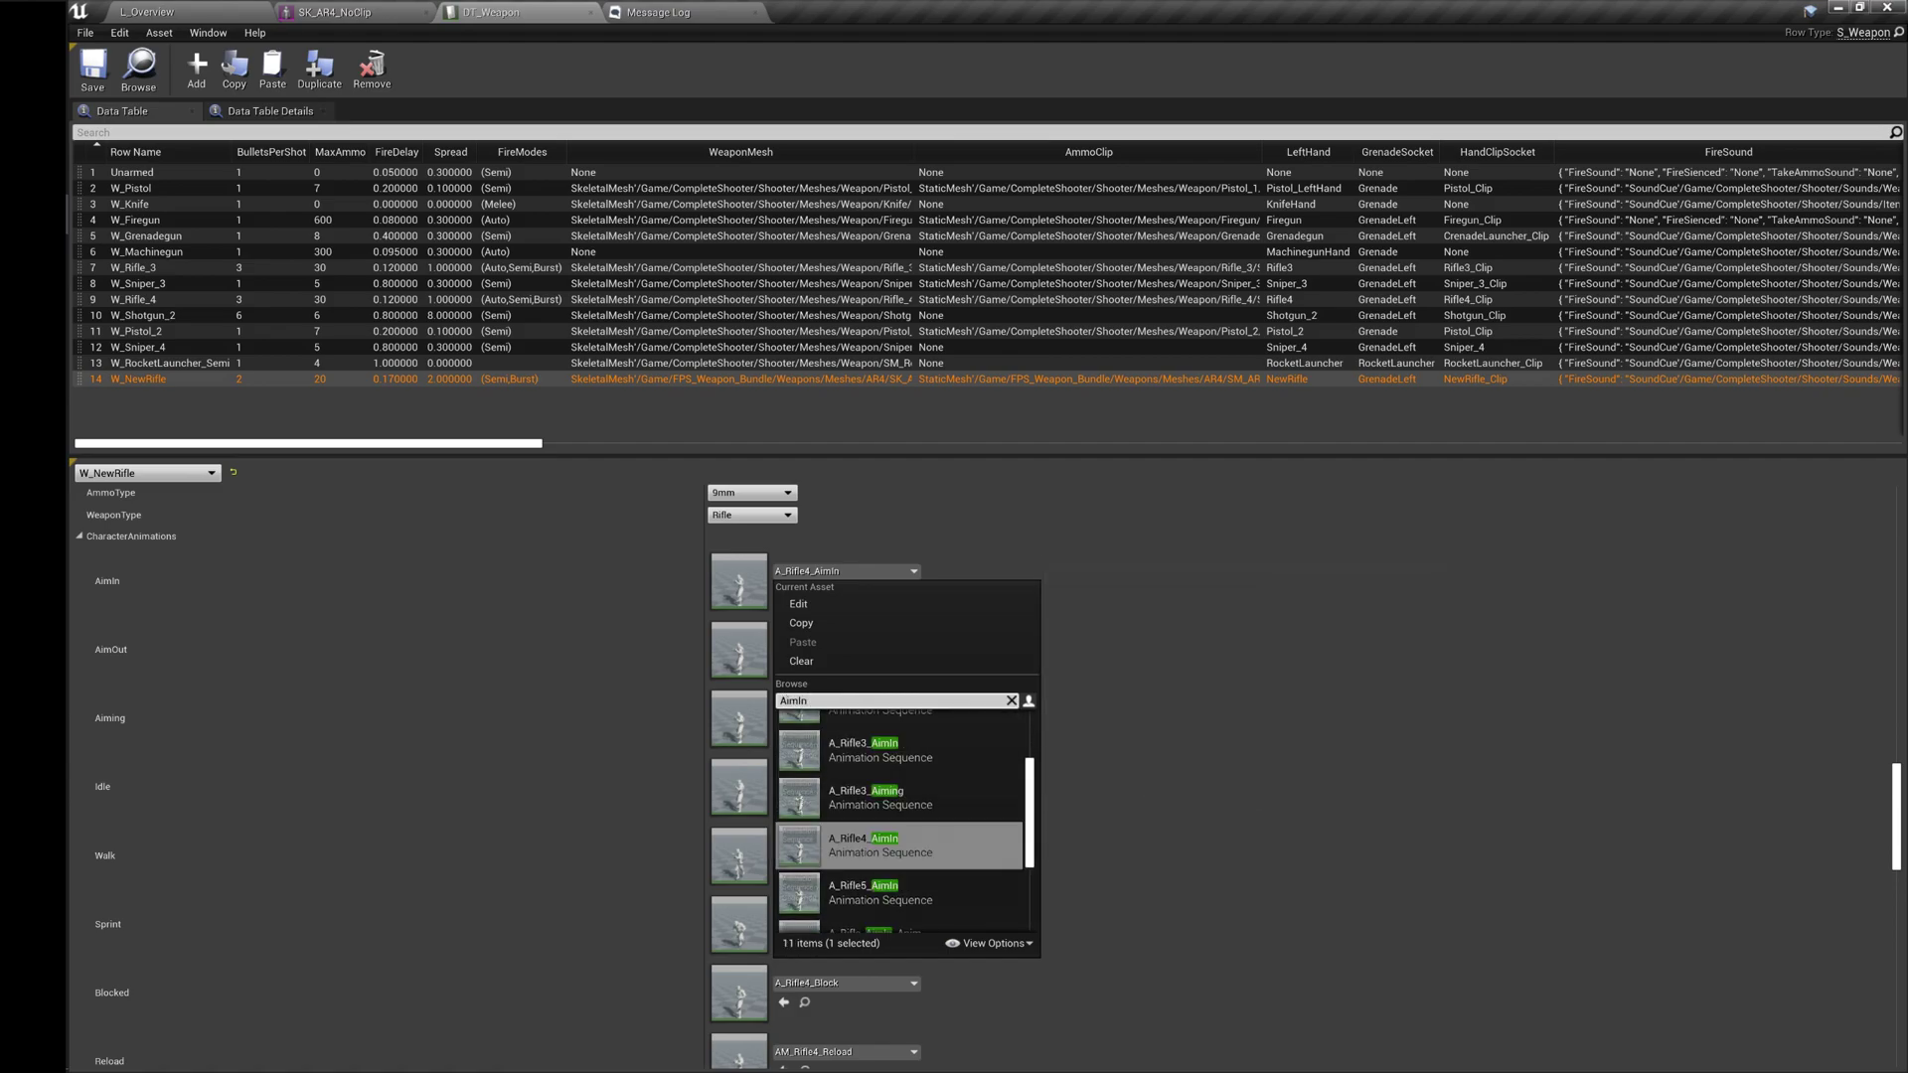
pyautogui.click(909, 885)
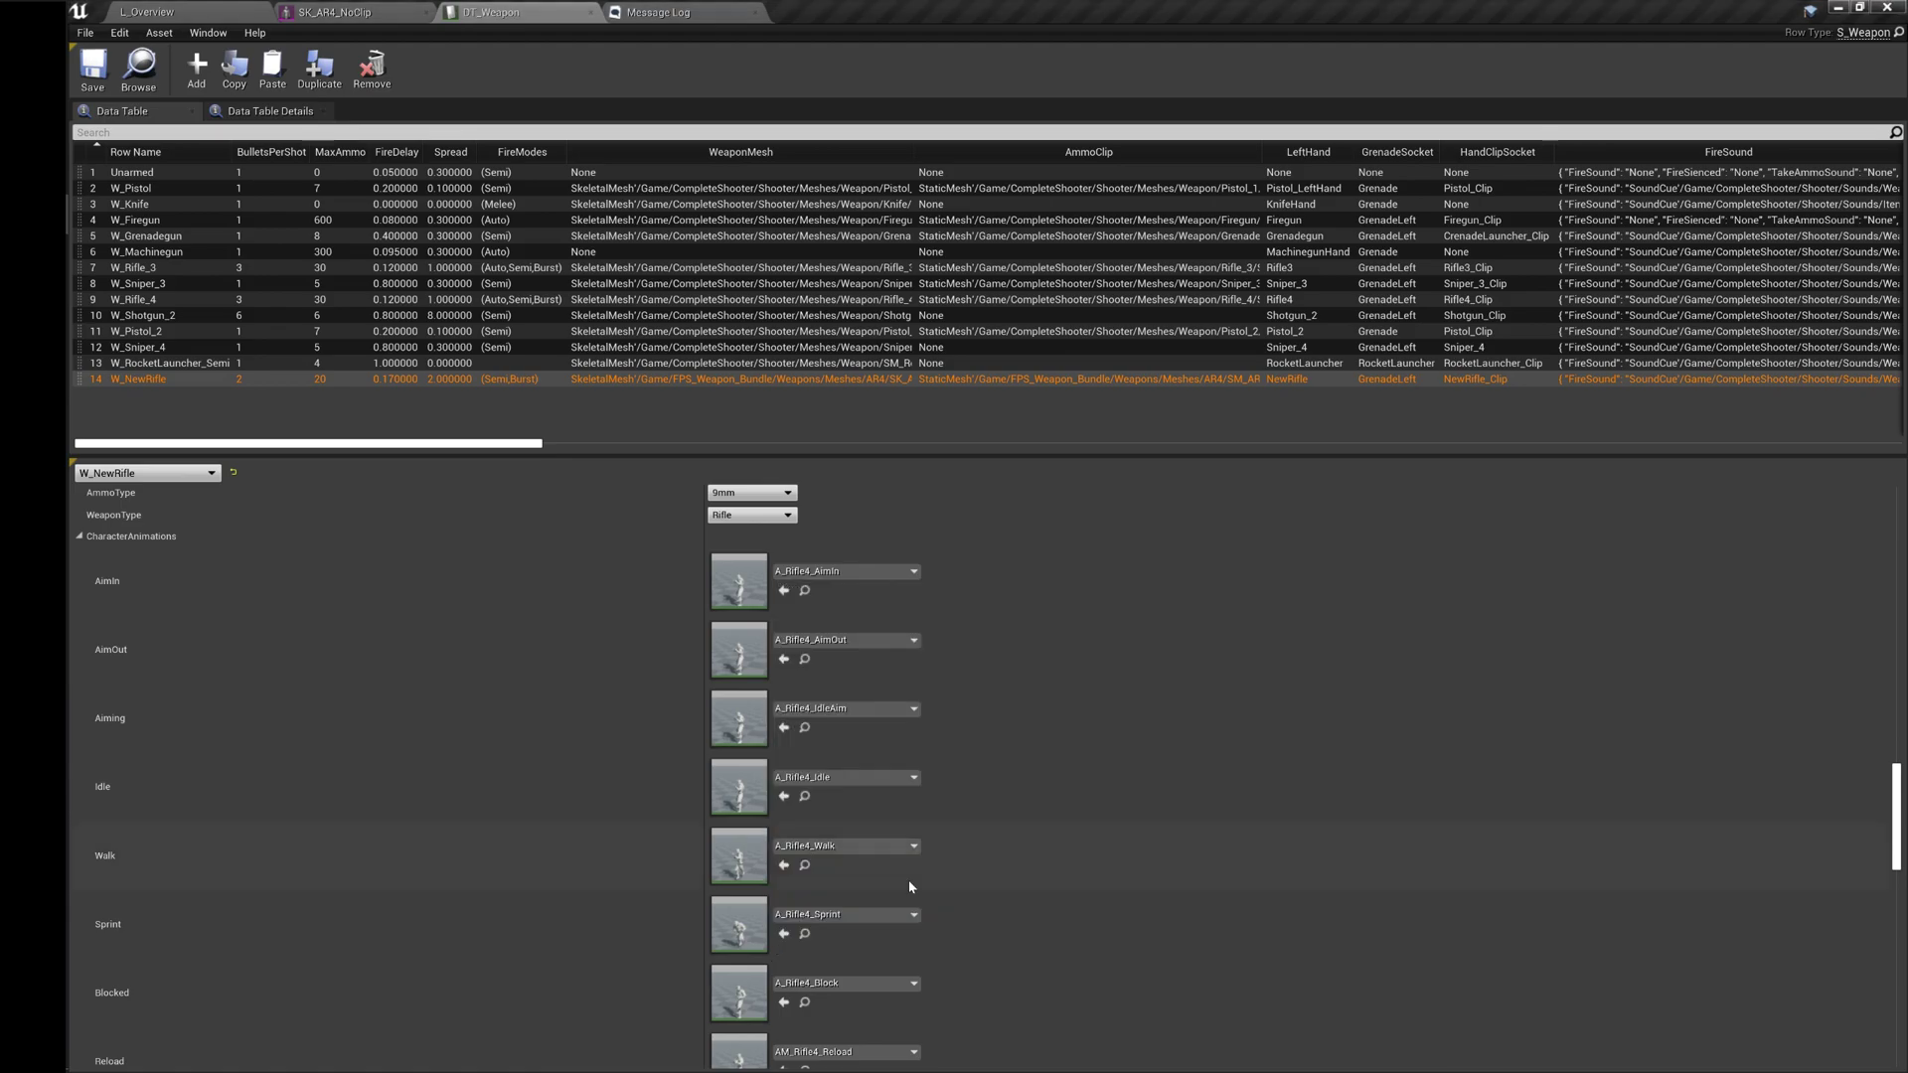
pyautogui.click(880, 641)
pyautogui.write('AimOut')
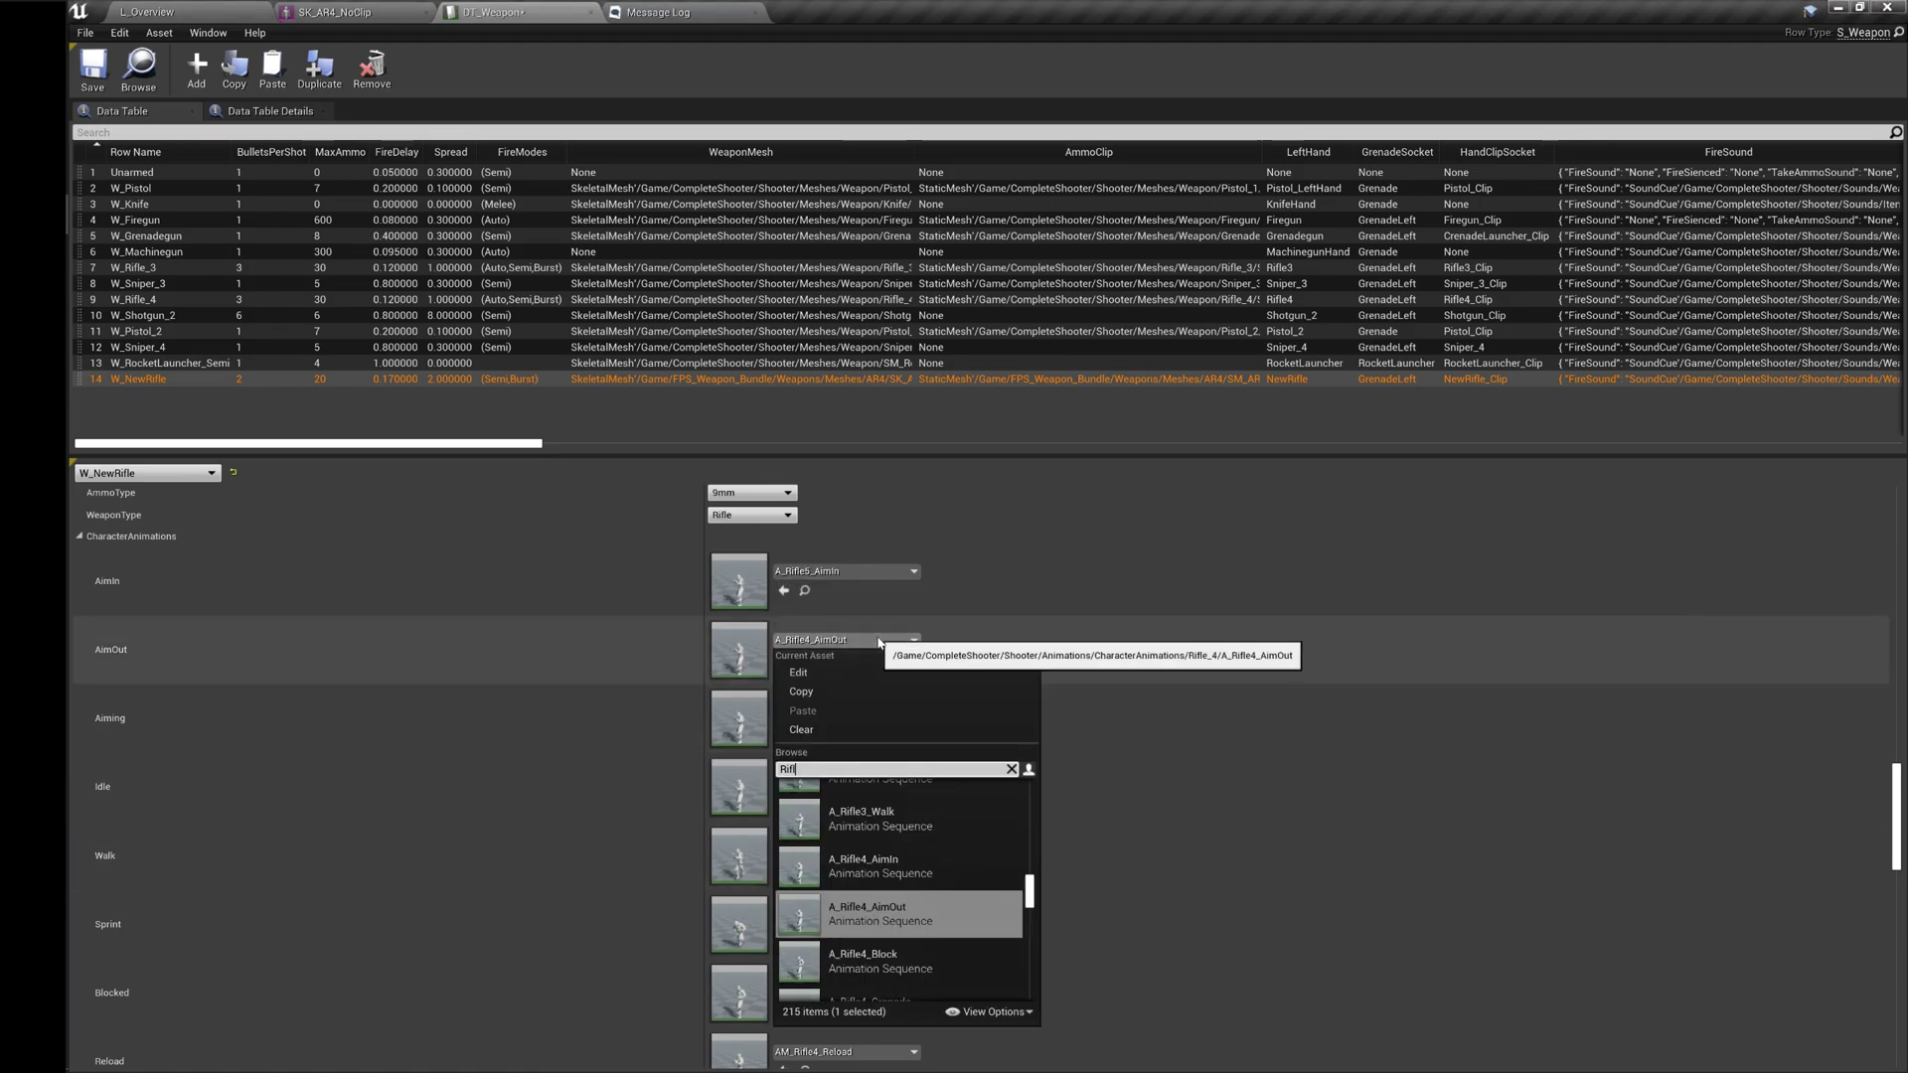
pyautogui.click(928, 924)
# Assign the matching Rifle5 sequences to W_NewRifle's Aiming and Idle character animations.
pyautogui.scroll(-1, 890, 714)
pyautogui.click(889, 683)
pyautogui.write('Rifle5')
pyautogui.scroll(-5, 925, 899)
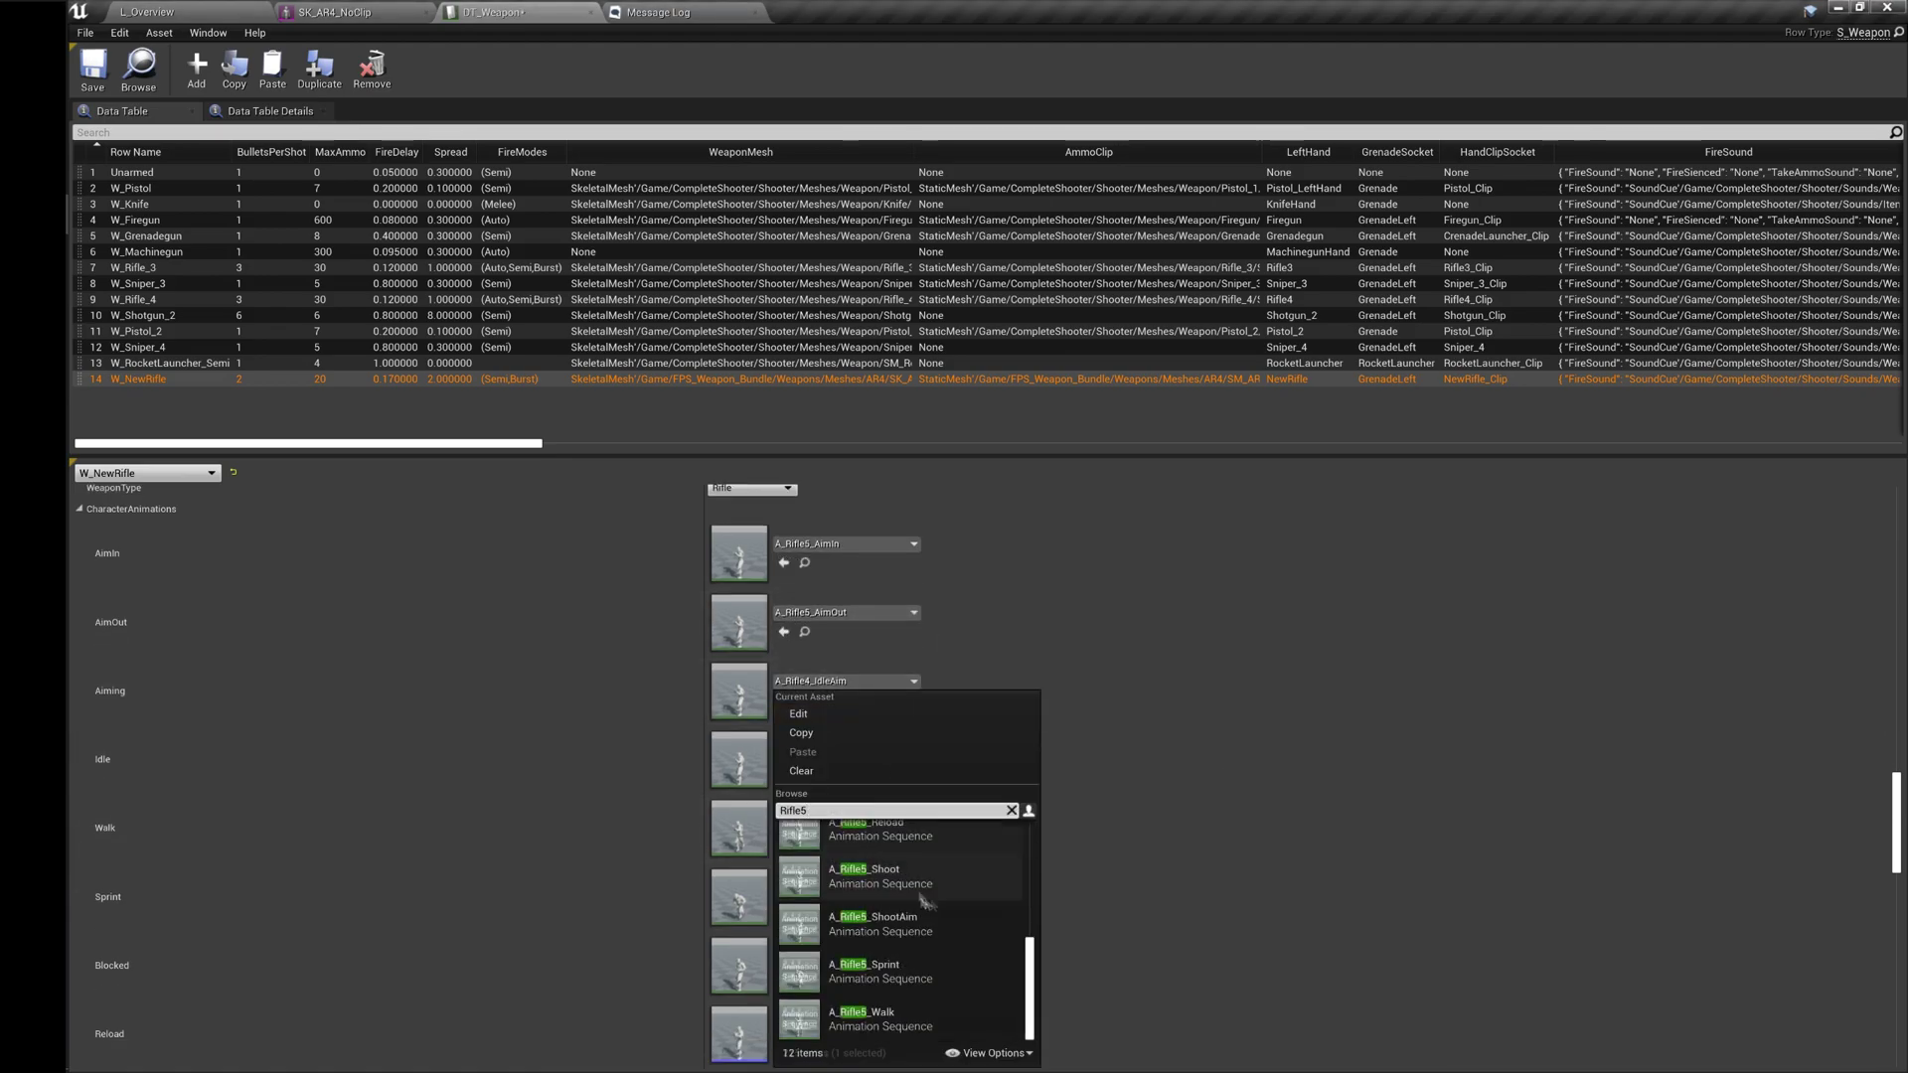
pyautogui.click(958, 980)
pyautogui.click(875, 752)
pyautogui.write('Rifle5')
pyautogui.scroll(-9, 924, 688)
pyautogui.scroll(10, 939, 686)
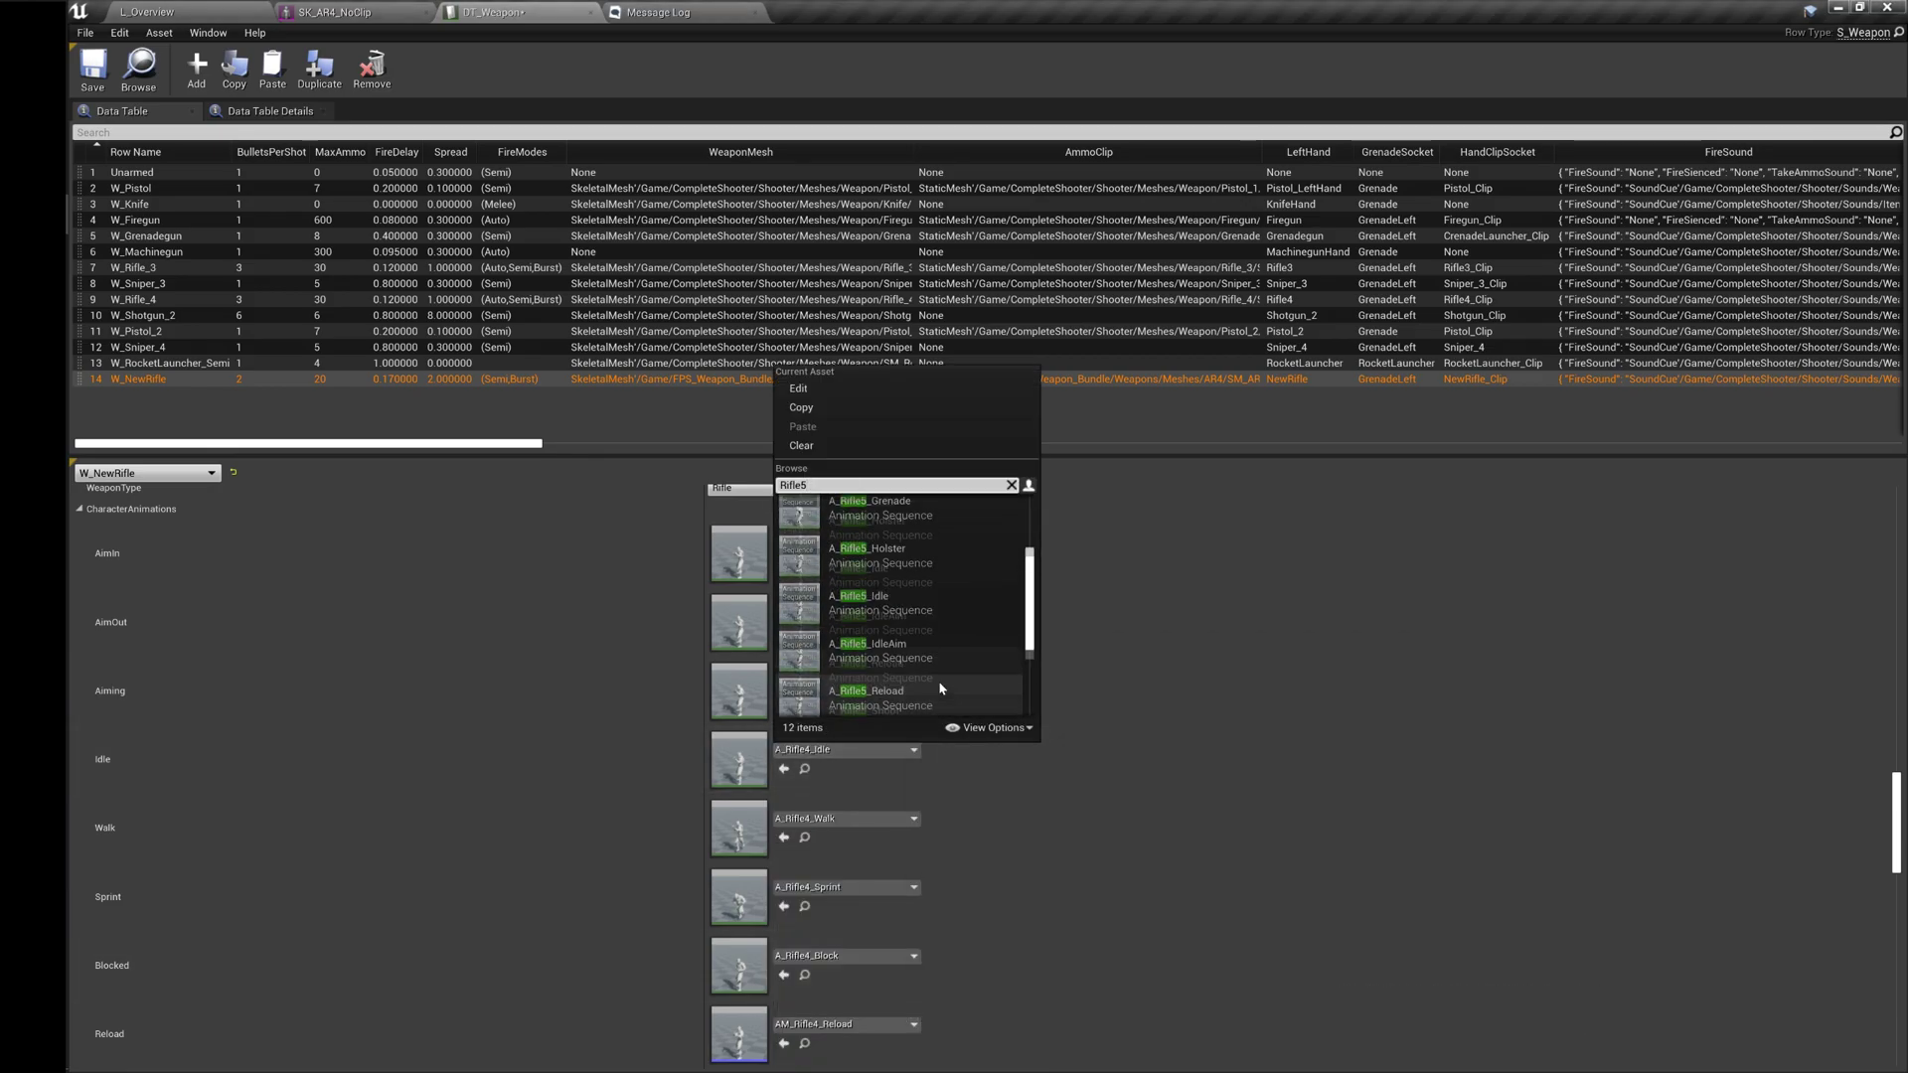
pyautogui.scroll(-2, 933, 669)
pyautogui.click(932, 670)
# Assign the Rifle5 walk sequence to W_NewRifle's Walk animation and A_Rifle5_Sprint to its Sprint animation.
pyautogui.scroll(-1, 866, 760)
pyautogui.click(869, 791)
pyautogui.write('Rifle5')
pyautogui.click(899, 733)
pyautogui.click(875, 858)
pyautogui.write('Rifle5')
pyautogui.click(912, 759)
# Assign A_Rifle5_Block to W_NewRifle's Blocked character animation.
pyautogui.scroll(-2, 911, 776)
pyautogui.click(909, 791)
pyautogui.write('Rifle5')
pyautogui.scroll(-6, 911, 699)
pyautogui.scroll(-2, 911, 694)
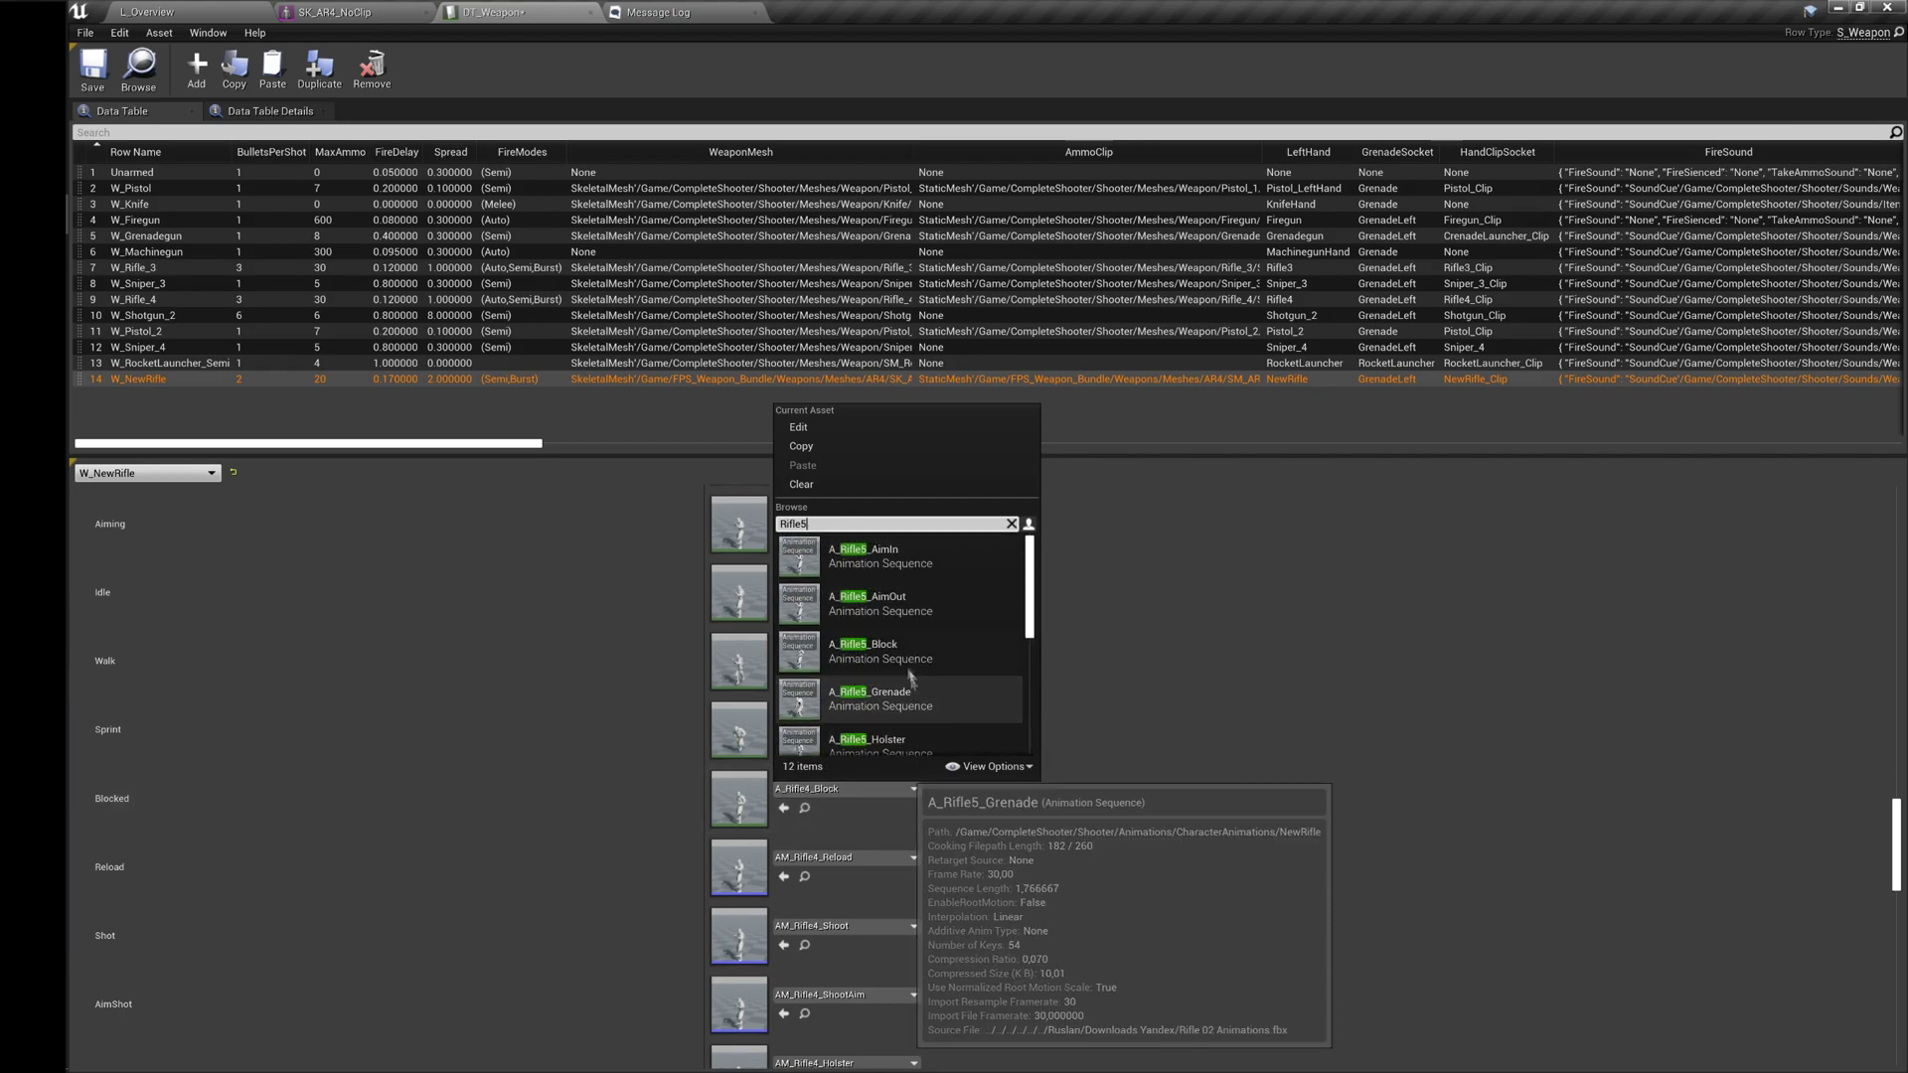
pyautogui.click(908, 690)
pyautogui.scroll(-5, 1015, 702)
pyautogui.scroll(2, 1015, 703)
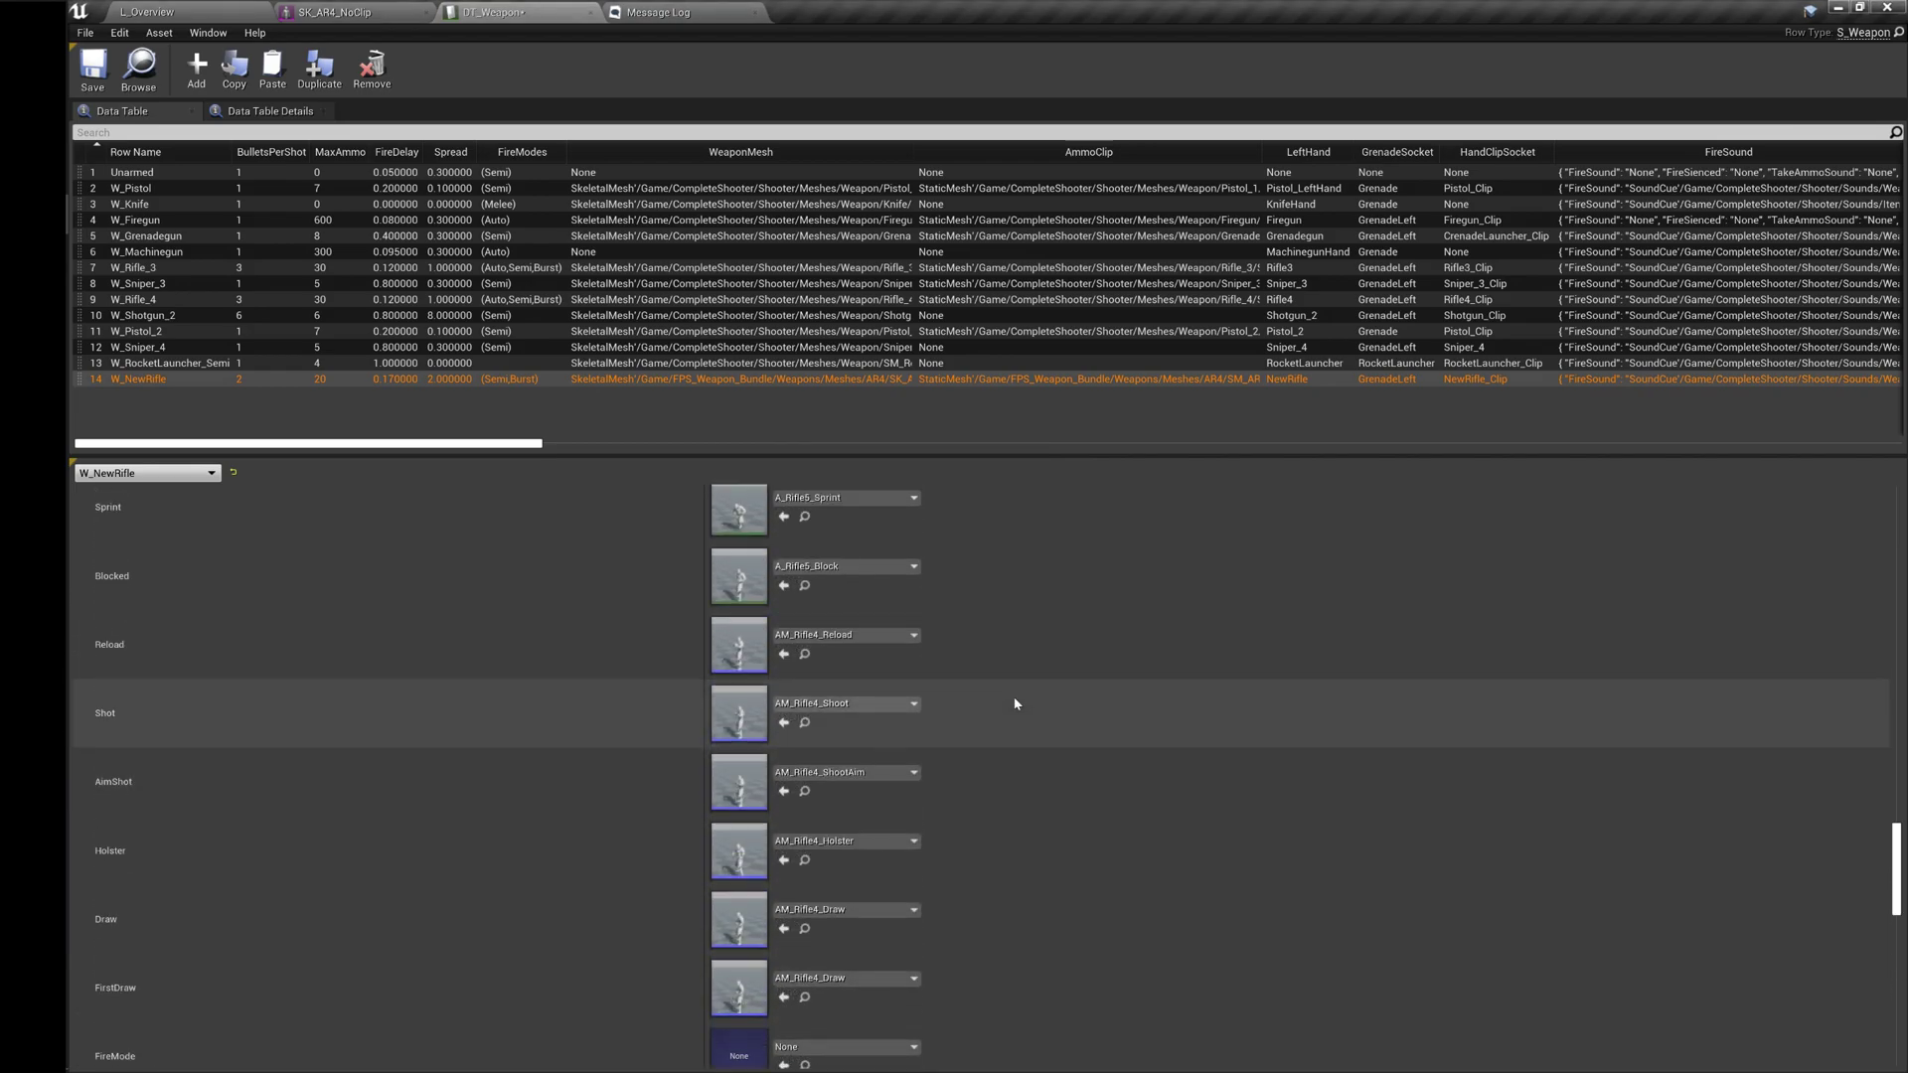
# Create an animation montage named AM_Rifle5_Reload from A_Rifle5_Reload in the NewRifle folder, open it and save all assets.
pyautogui.click(806, 655)
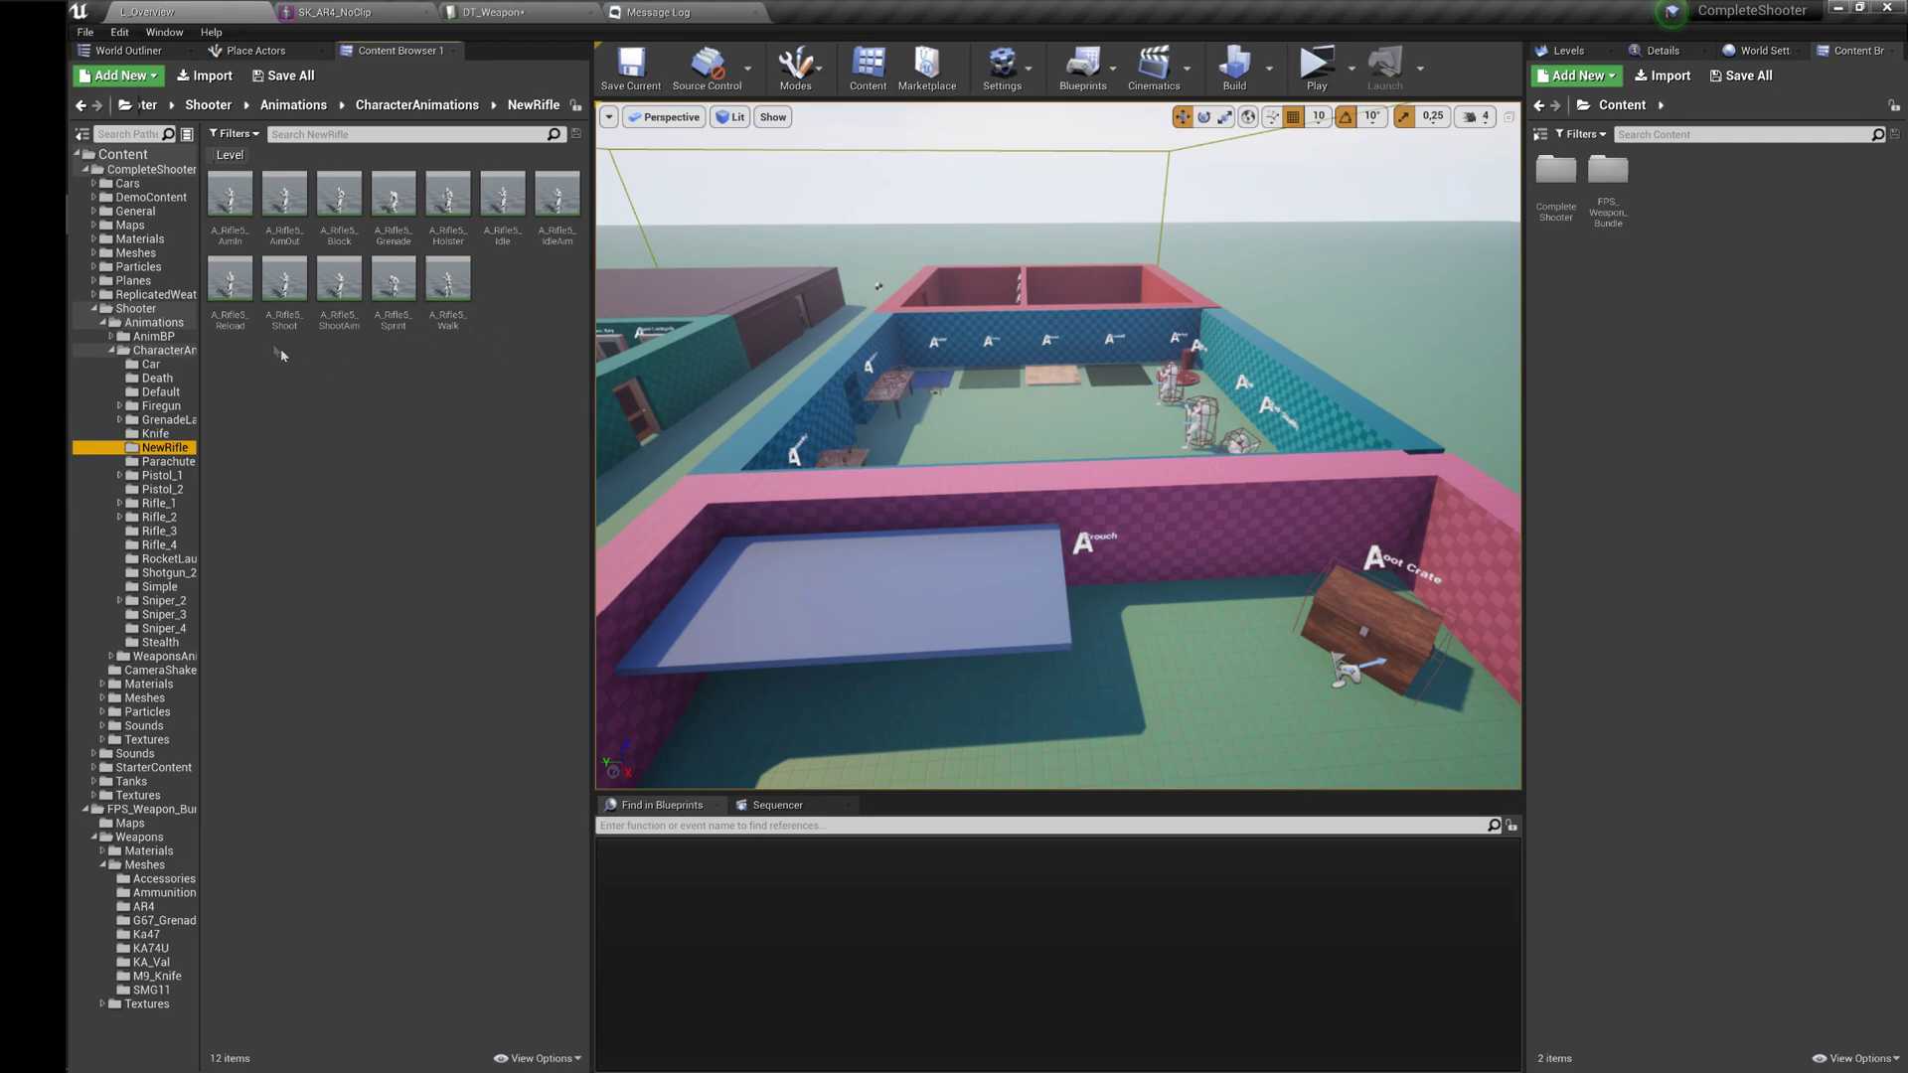
pyautogui.rightClick(226, 288)
pyautogui.moveTo(328, 311)
pyautogui.click(490, 347)
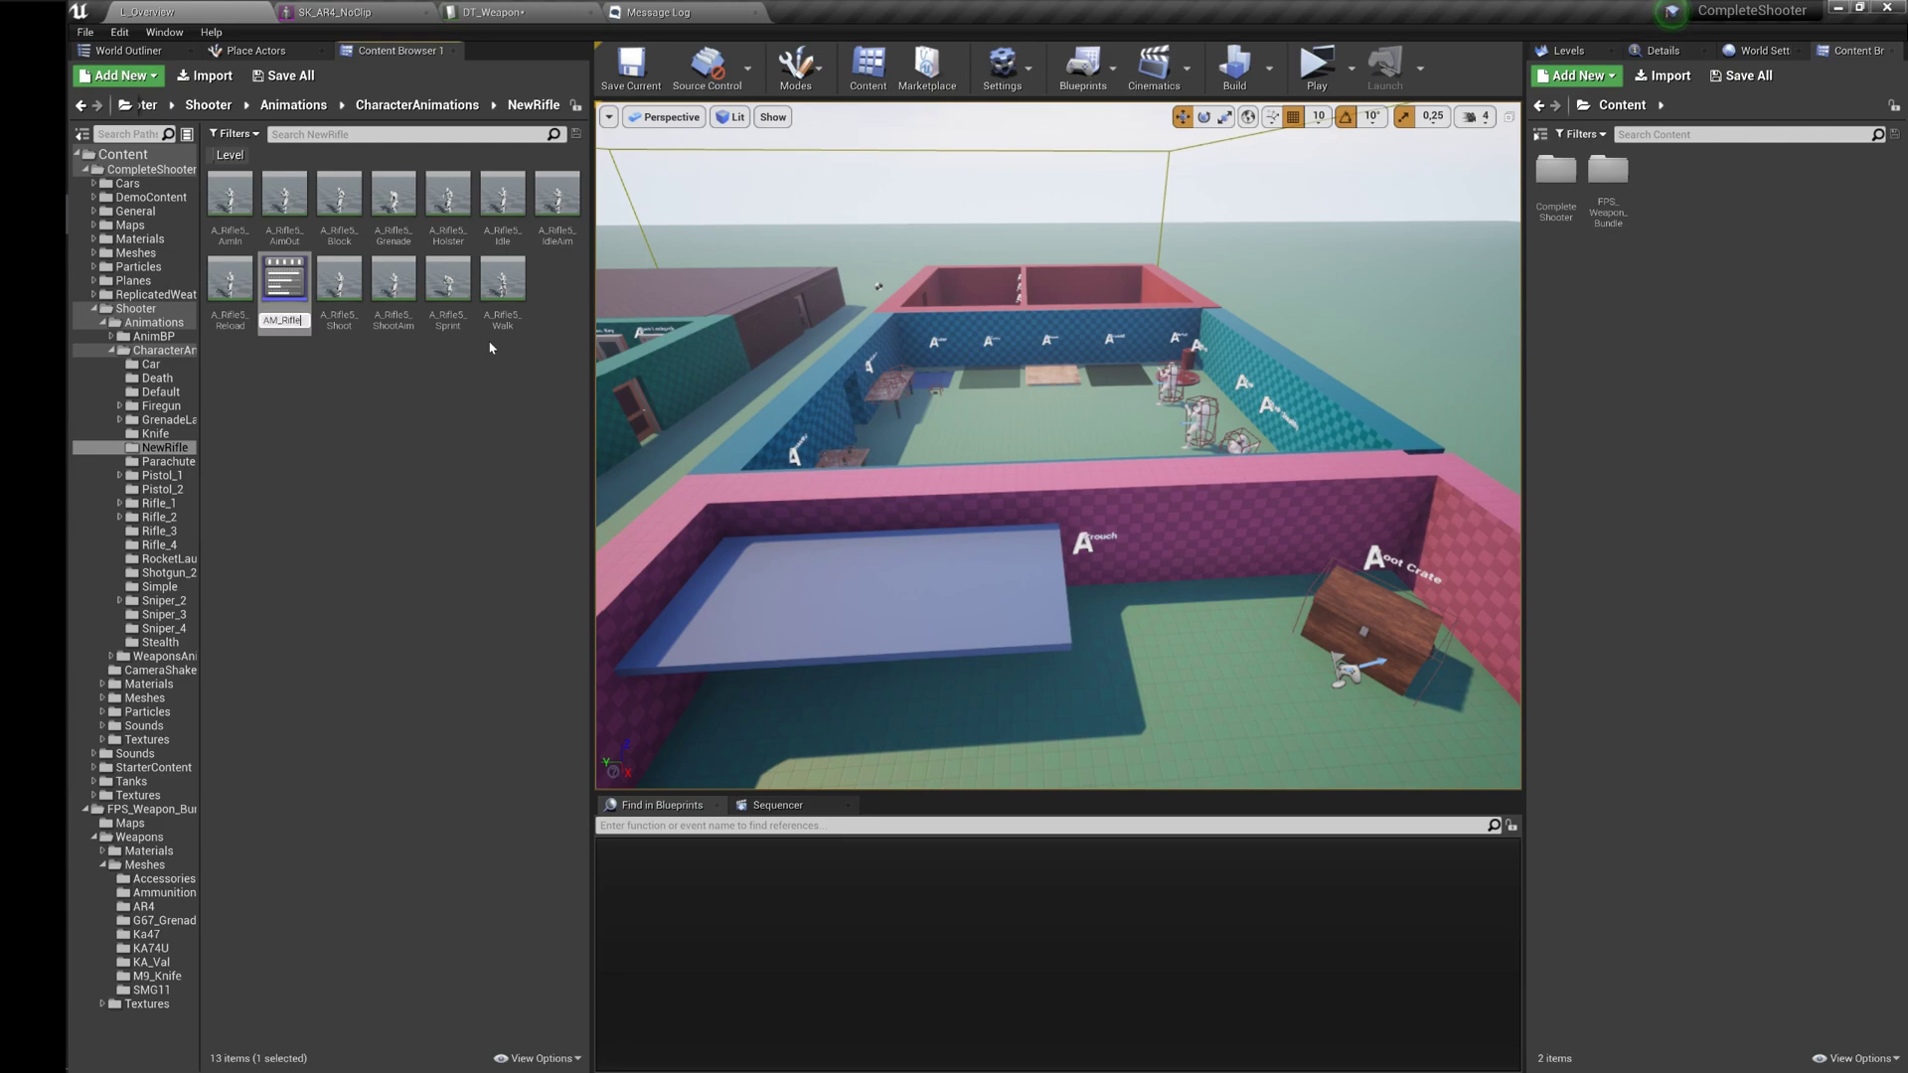
pyautogui.write('AM_Rifle5_Reload')
pyautogui.press('Return')
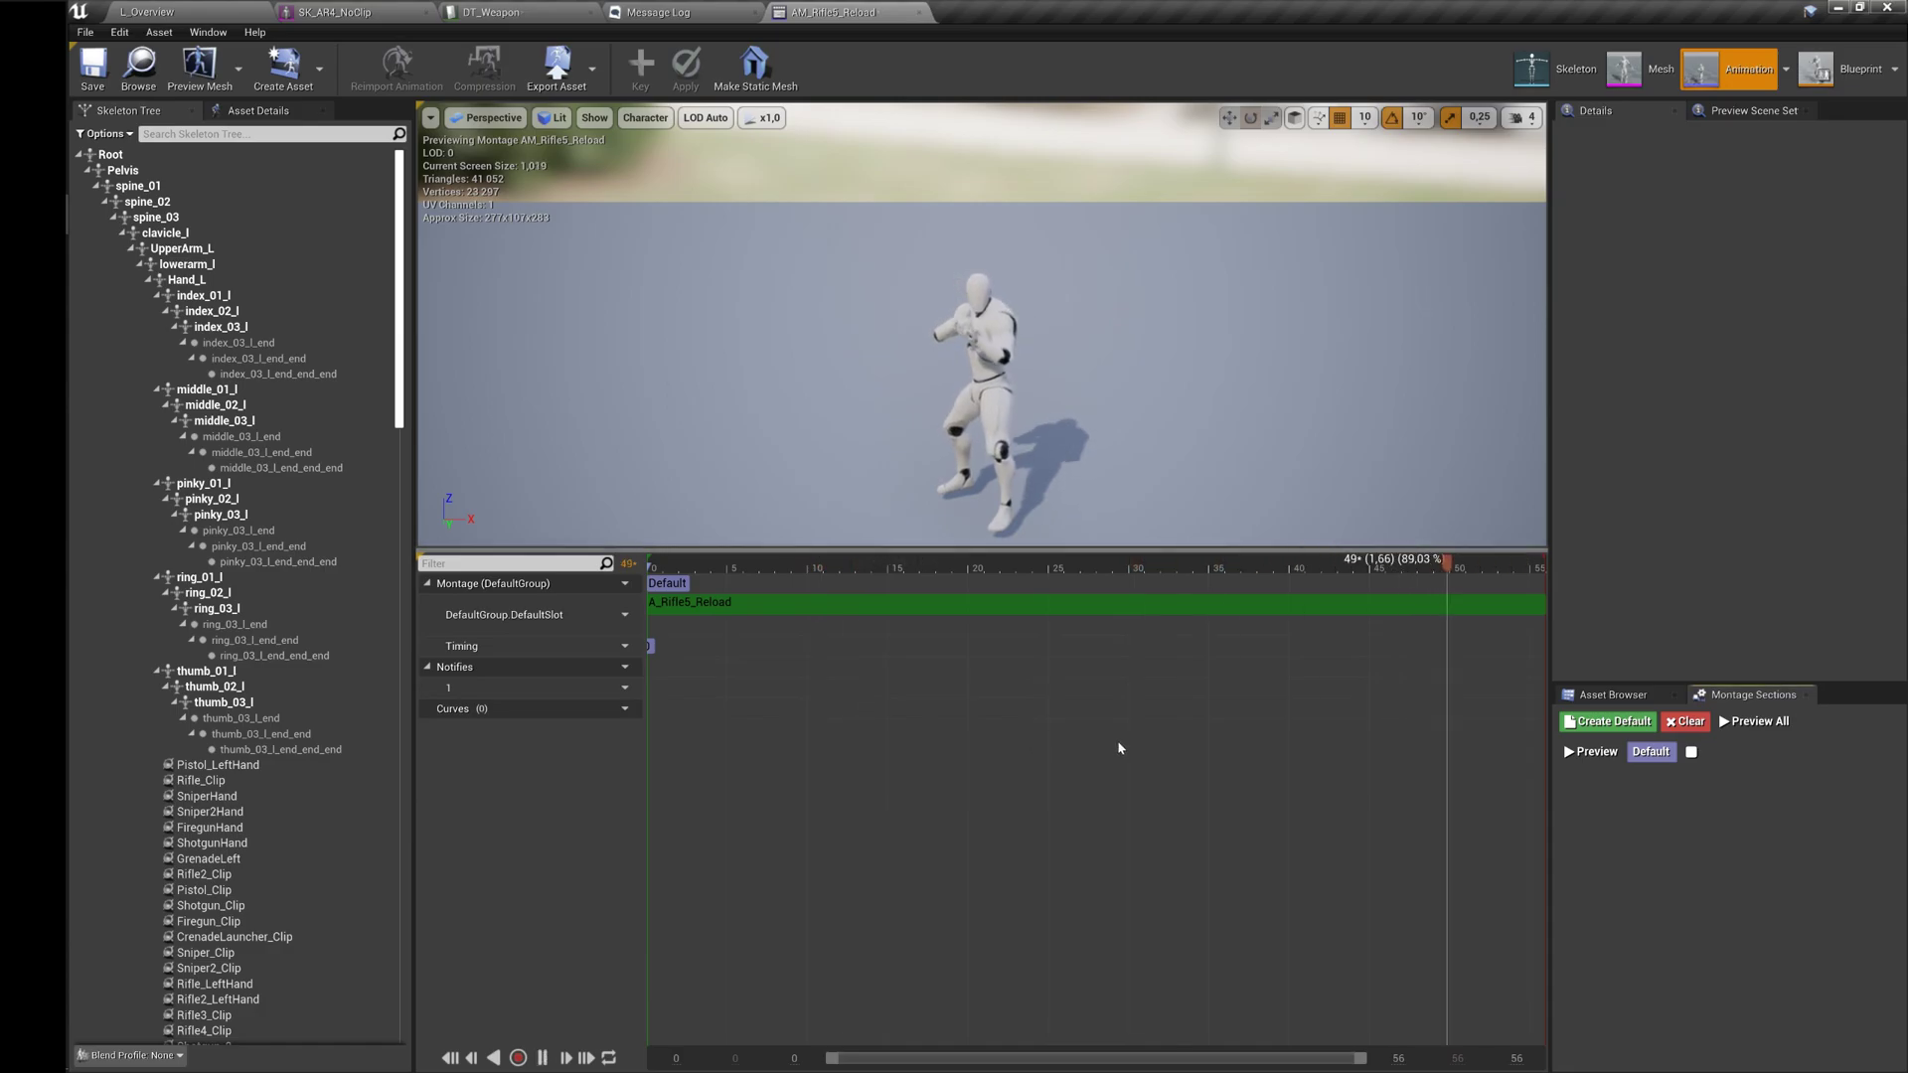
pyautogui.hotkey('ctrl', 'shift', 's')
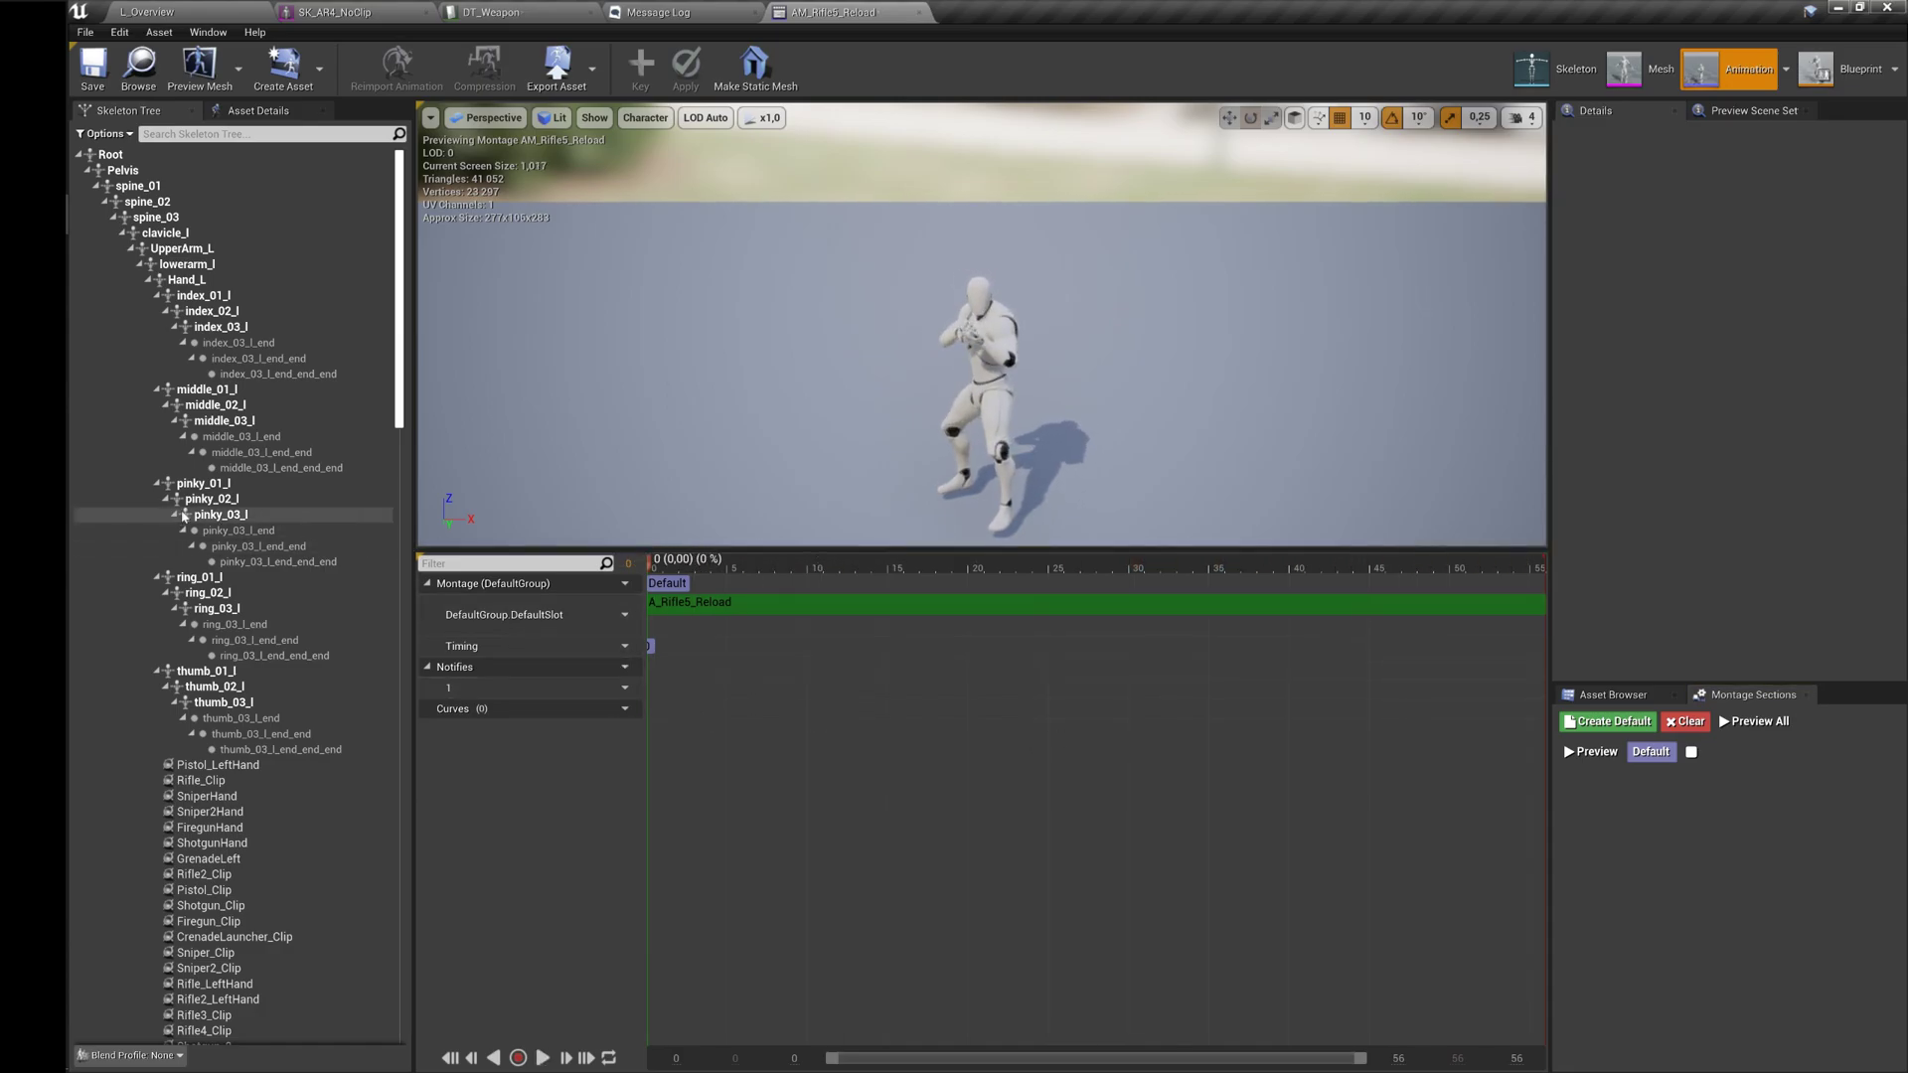
# Add a socket named NewRifle to the Hand_R bone in the character's skeleton.
pyautogui.scroll(-10, 193, 514)
pyautogui.click(194, 385)
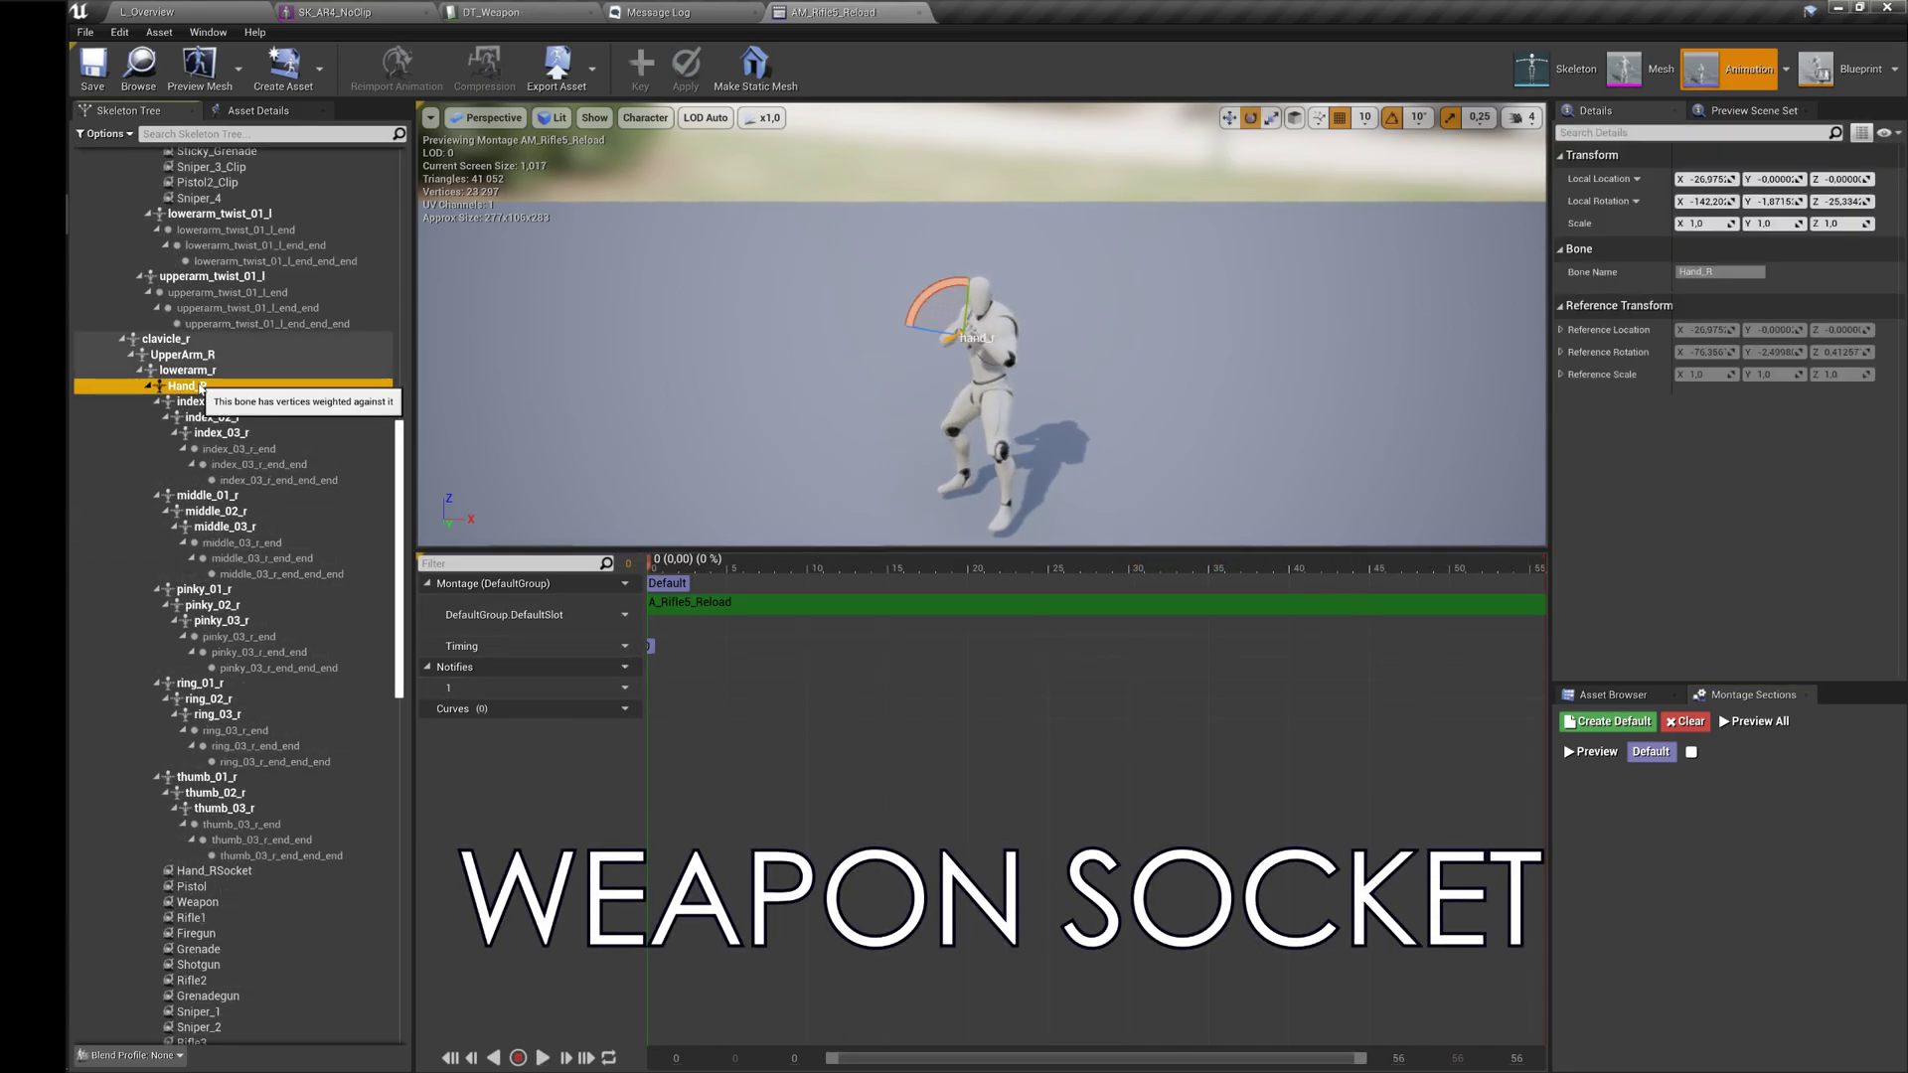
pyautogui.rightClick(199, 387)
pyautogui.click(265, 447)
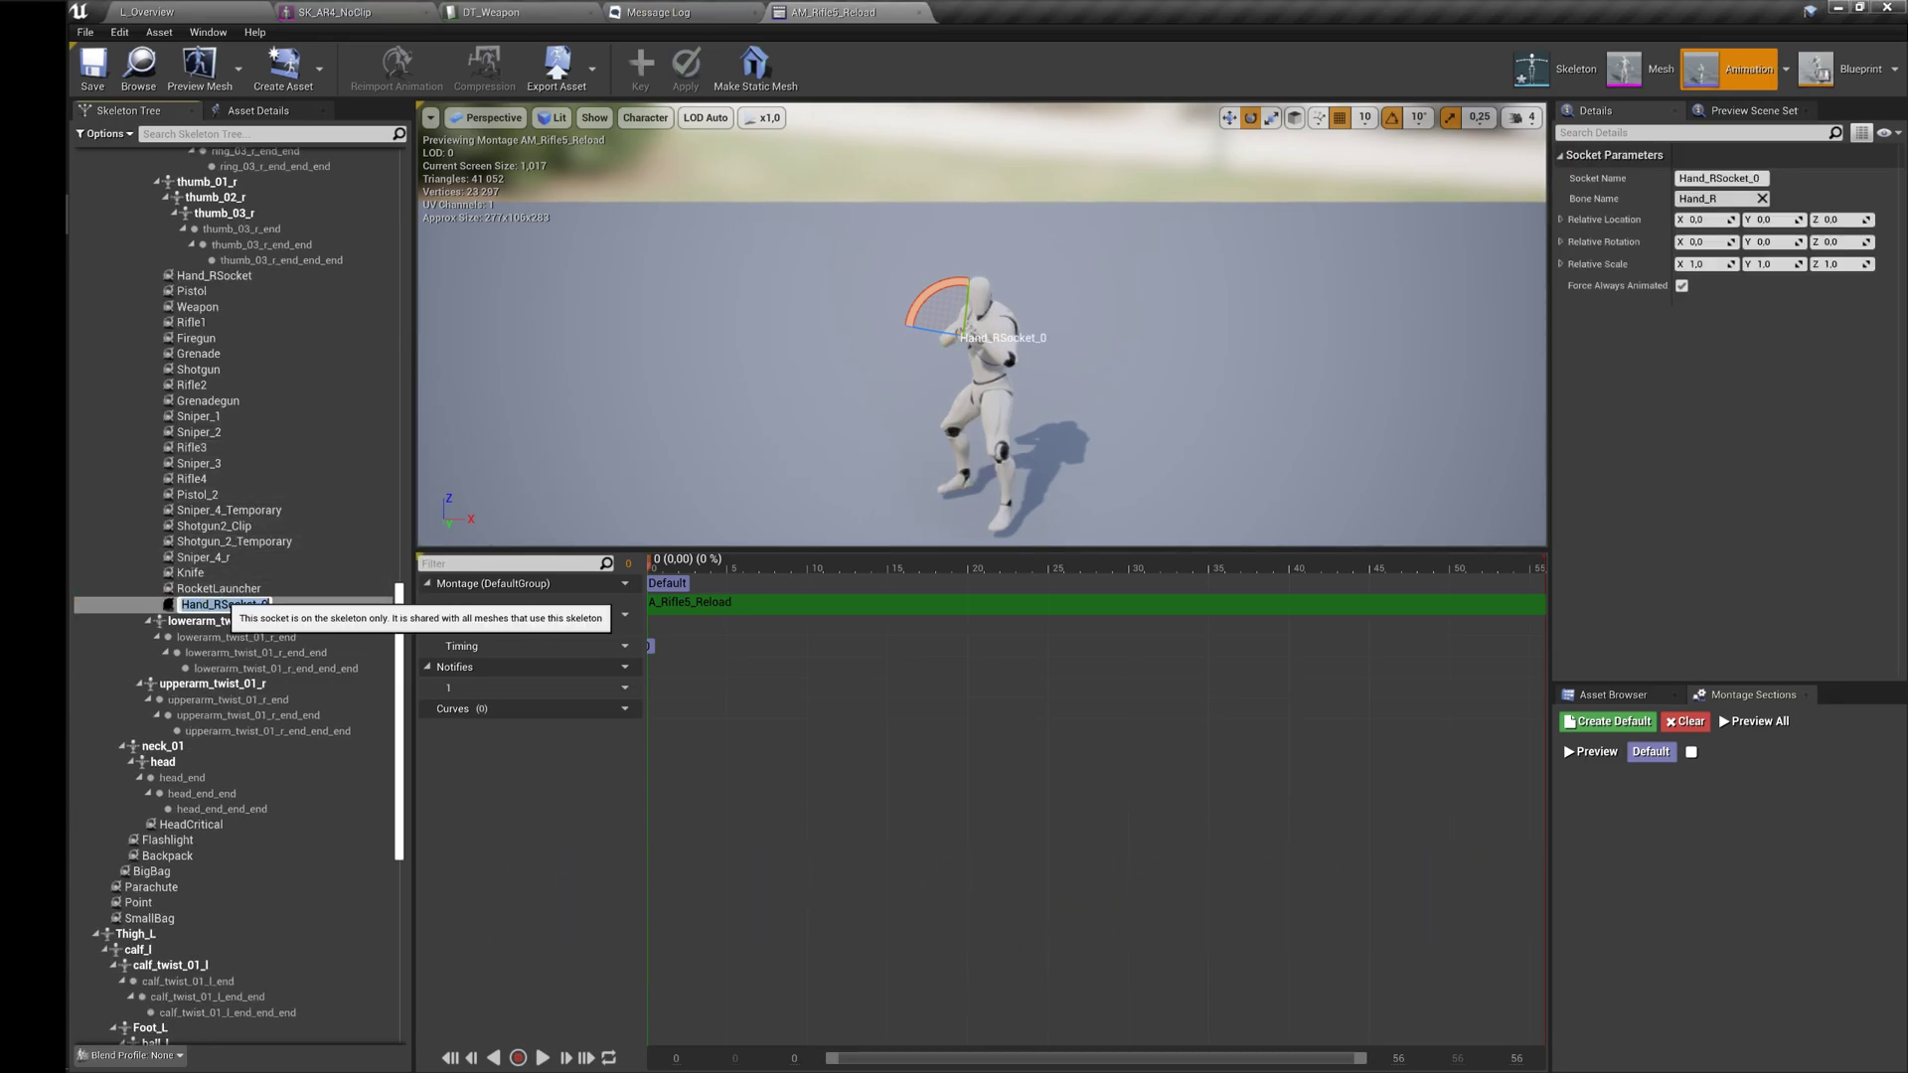
pyautogui.write('NewRifle')
pyautogui.press('Return')
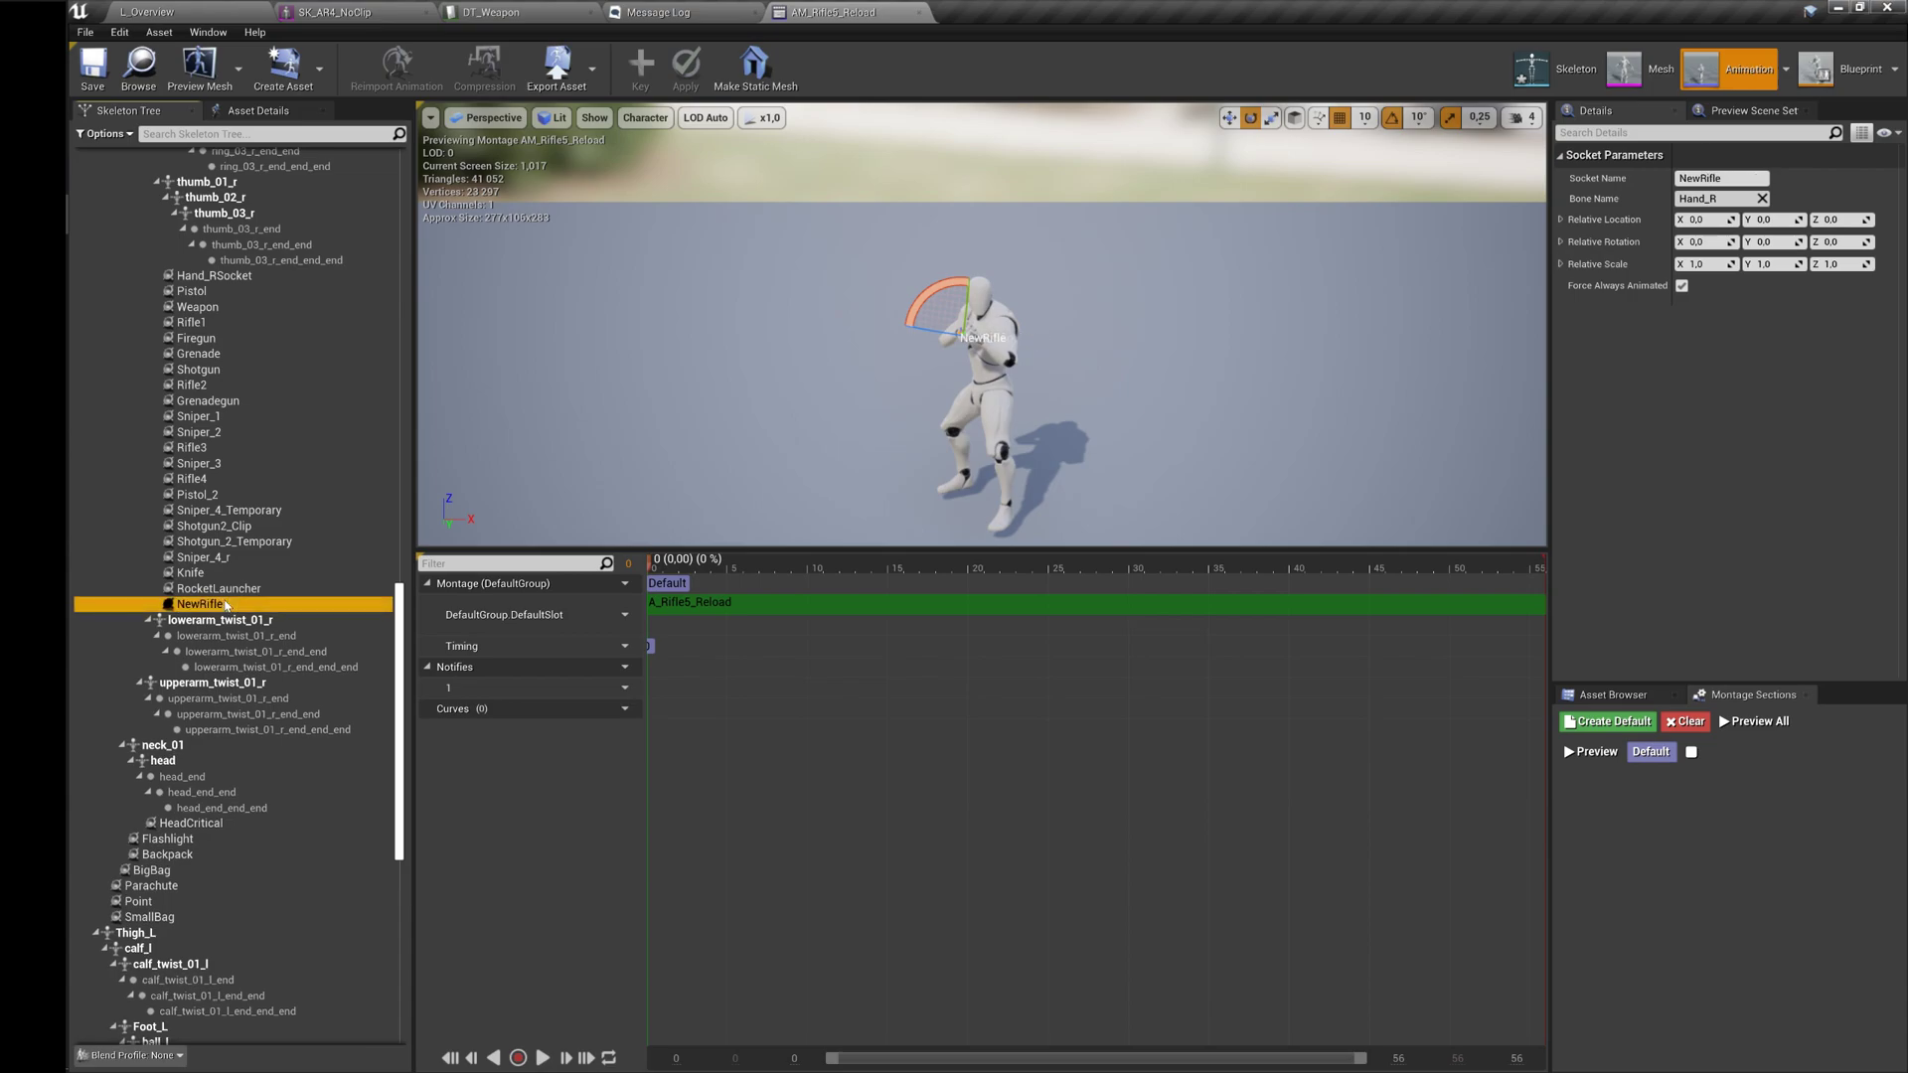
# Attach SK_AR4_NoClip as a preview asset to the NewRifle socket.
pyautogui.rightClick(227, 604)
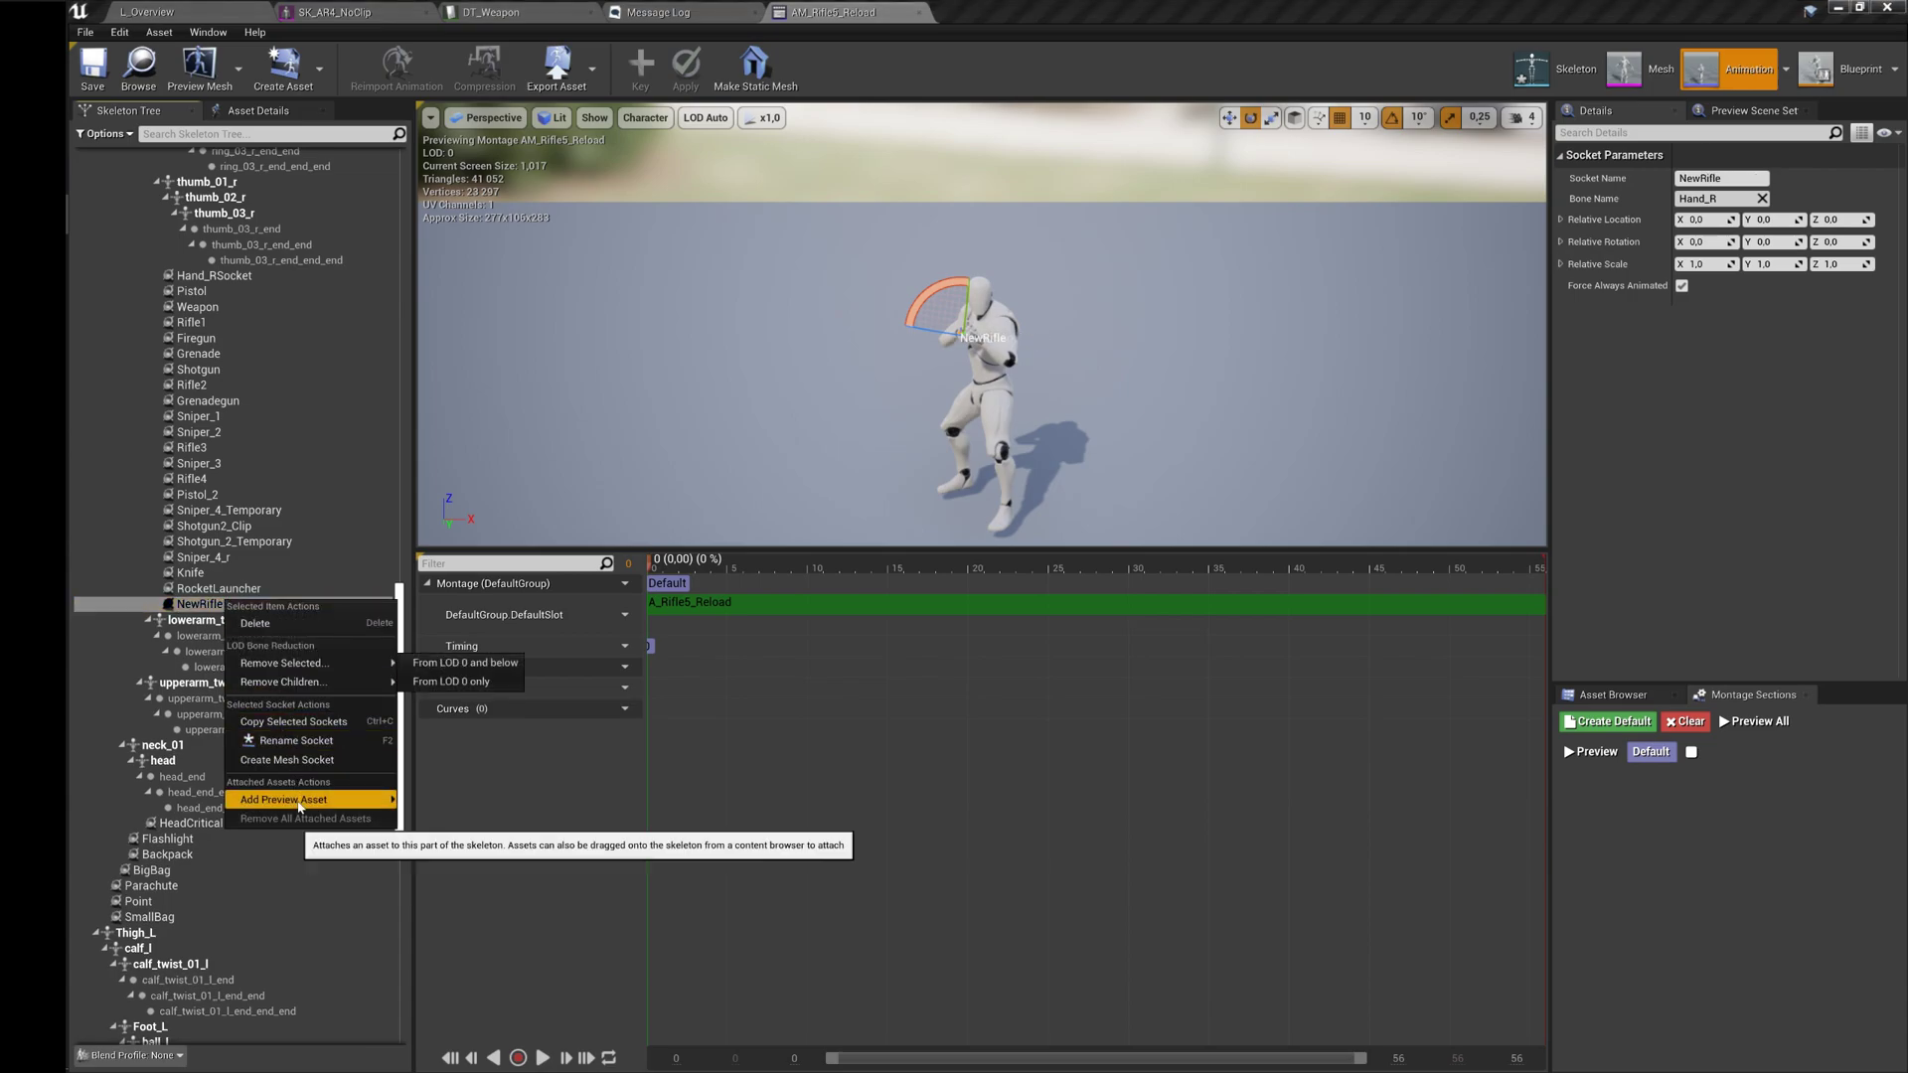
pyautogui.moveTo(303, 807)
pyautogui.write('AR4')
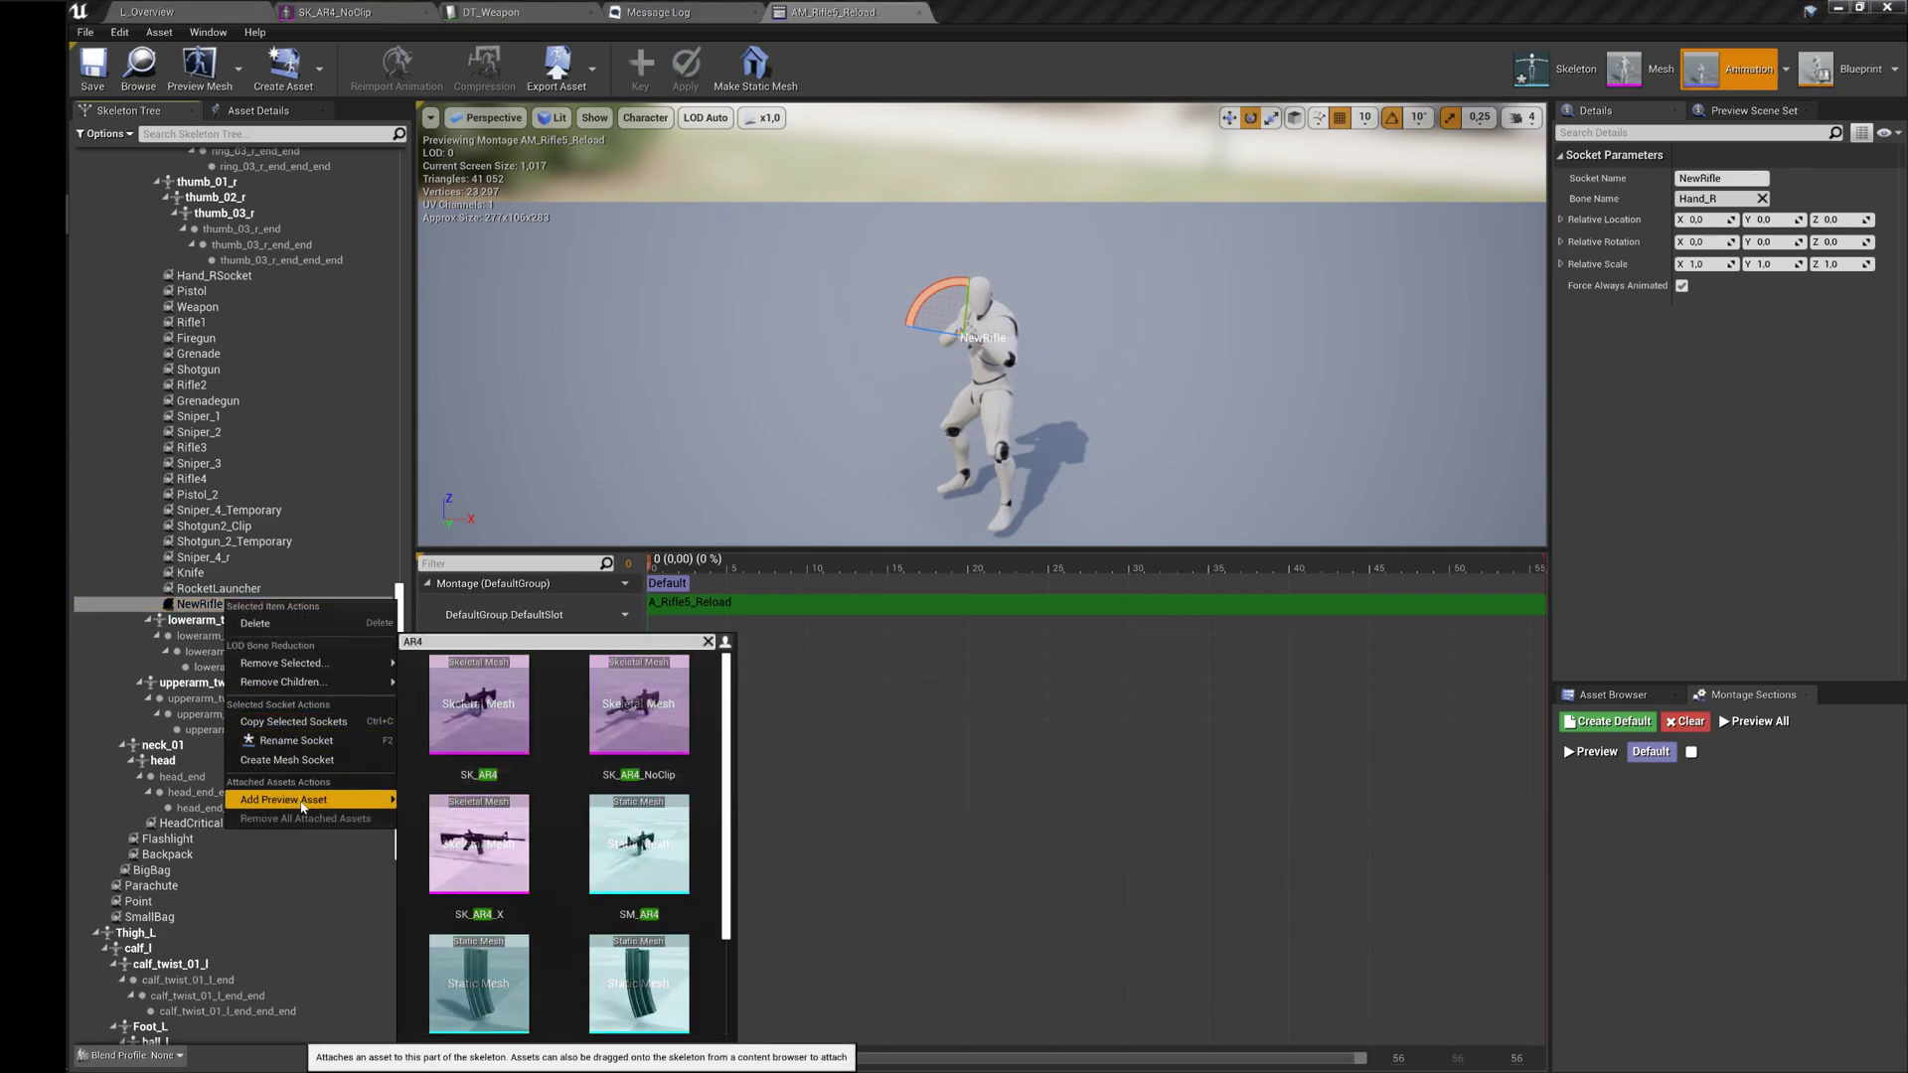
pyautogui.click(641, 707)
# Move the NewRifle socket to about X -11.9, Y 2.0, Z -2.1 so the rifle sits in the character's hands.
pyautogui.moveTo(638, 499); pyautogui.dragTo(879, 517, button='right')
pyautogui.press('w')
pyautogui.moveTo(820, 466); pyautogui.dragTo(930, 462)
pyautogui.press('w')
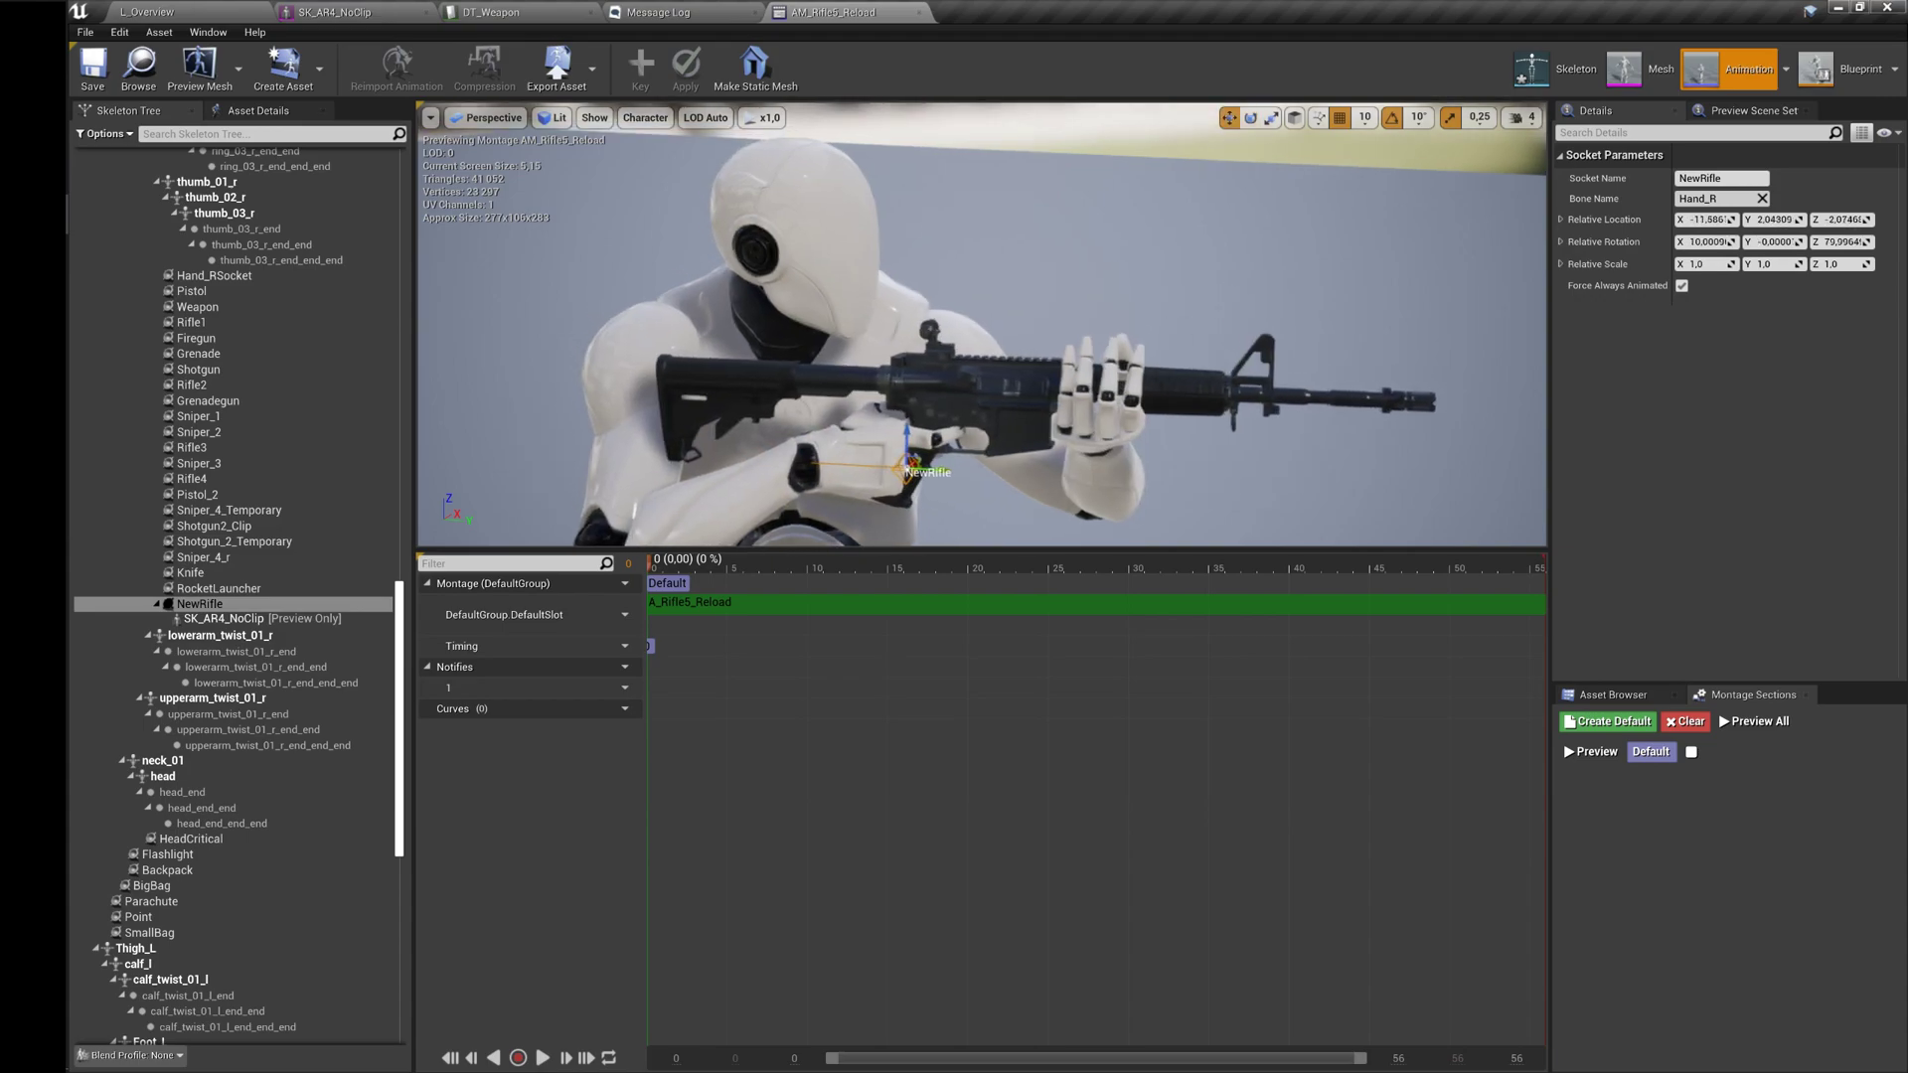
# Rotate the NewRifle socket to tilt the rifle into line with the character's hands.
pyautogui.moveTo(931, 462); pyautogui.dragTo(884, 428, button='right')
pyautogui.press('e')
pyautogui.moveTo(1133, 398)
pyautogui.mouseDown()
pyautogui.moveTo(1143, 383)
pyautogui.moveTo(1126, 407)
pyautogui.mouseUp()
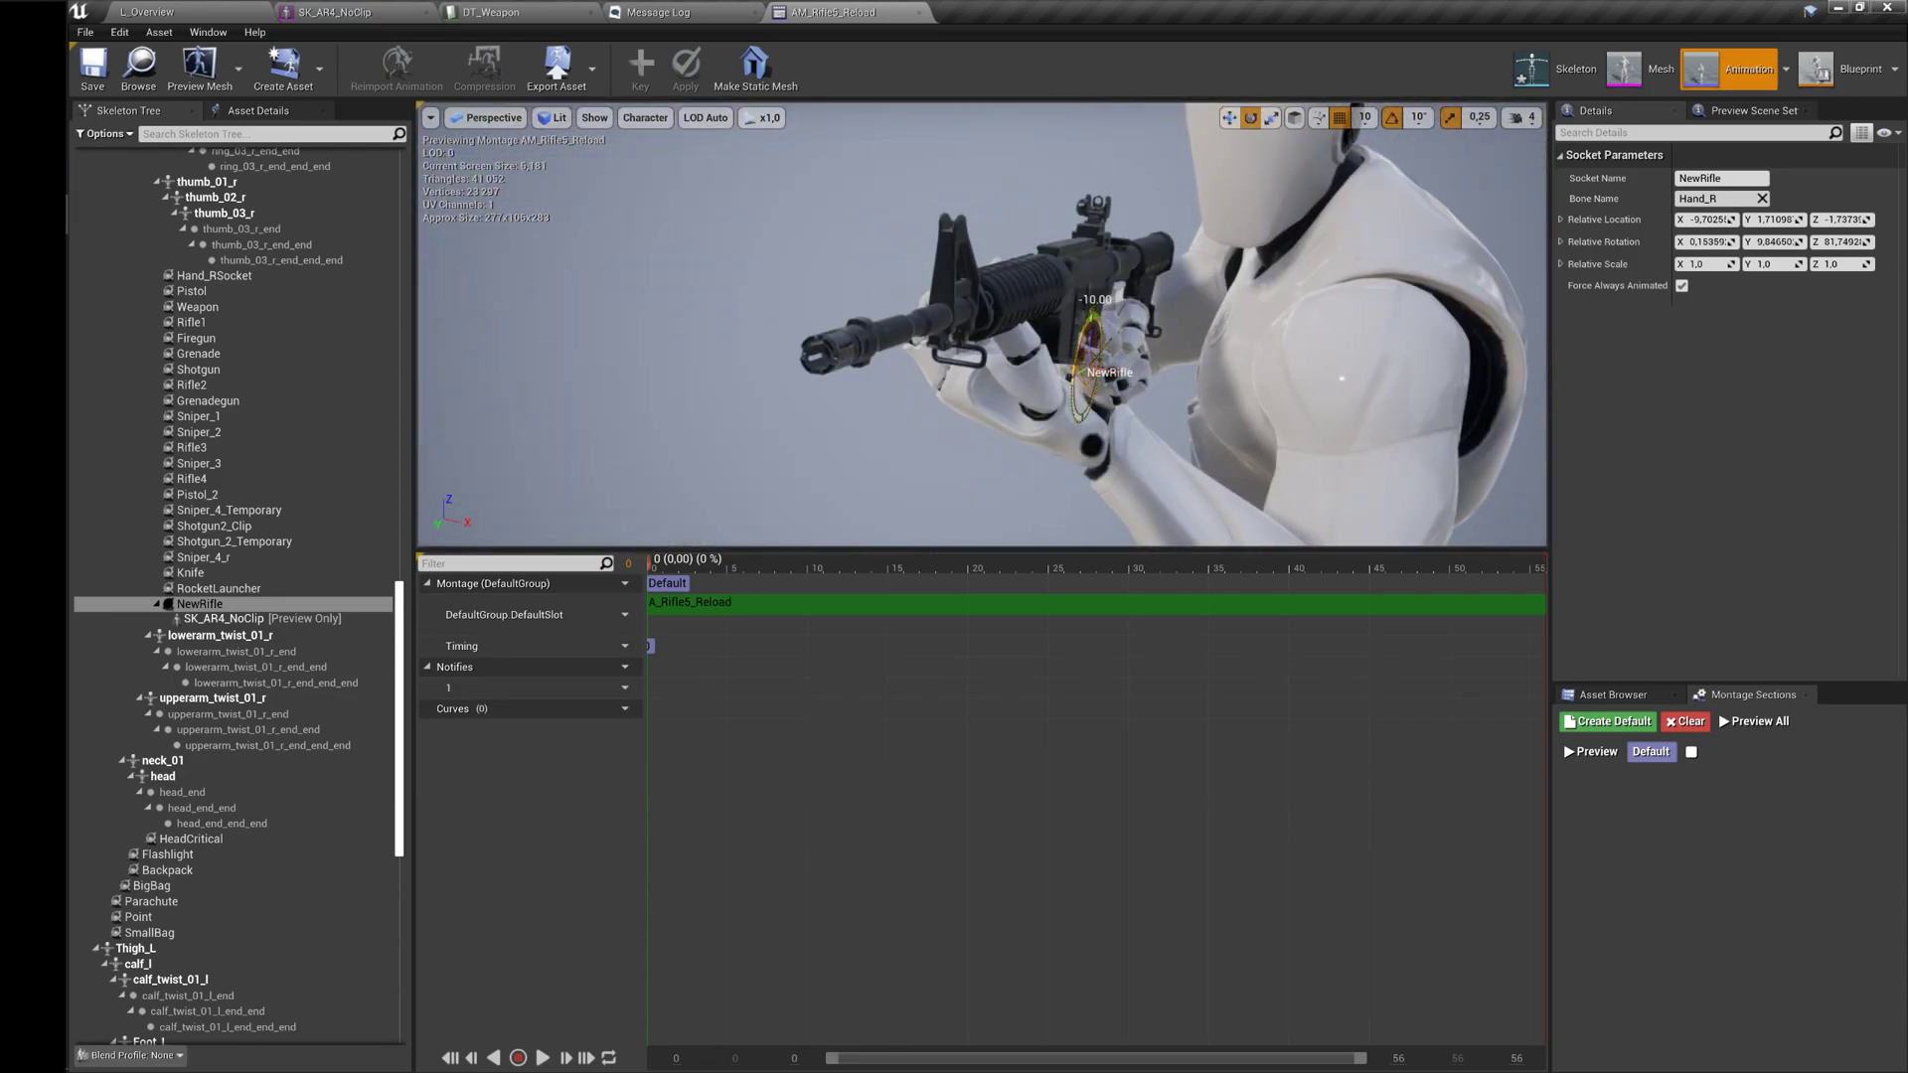
pyautogui.moveTo(1334, 245); pyautogui.dragTo(1232, 248, button='right')
pyautogui.moveTo(1004, 340)
pyautogui.mouseDown()
pyautogui.moveTo(1004, 372)
pyautogui.moveTo(1012, 348)
pyautogui.mouseUp()
# Shift the NewRifle socket slightly to improve the rifle's position in the right hand.
pyautogui.press('w')
pyautogui.moveTo(1012, 348); pyautogui.dragTo(995, 389, button='right')
pyautogui.press('w')
pyautogui.moveTo(996, 393); pyautogui.dragTo(1006, 419)
# Fine-tune the NewRifle socket's rotation to about X 8.8, Y 8.4, Z 91.6 to straighten the rifle's aim.
pyautogui.moveTo(1006, 419); pyautogui.dragTo(1163, 398, button='right')
pyautogui.press('e')
pyautogui.moveTo(1170, 352); pyautogui.dragTo(1193, 342)
pyautogui.moveTo(1193, 342); pyautogui.dragTo(1004, 390, button='right')
pyautogui.moveTo(954, 487); pyautogui.dragTo(935, 497)
pyautogui.moveTo(984, 448); pyautogui.dragTo(934, 458, button='right')
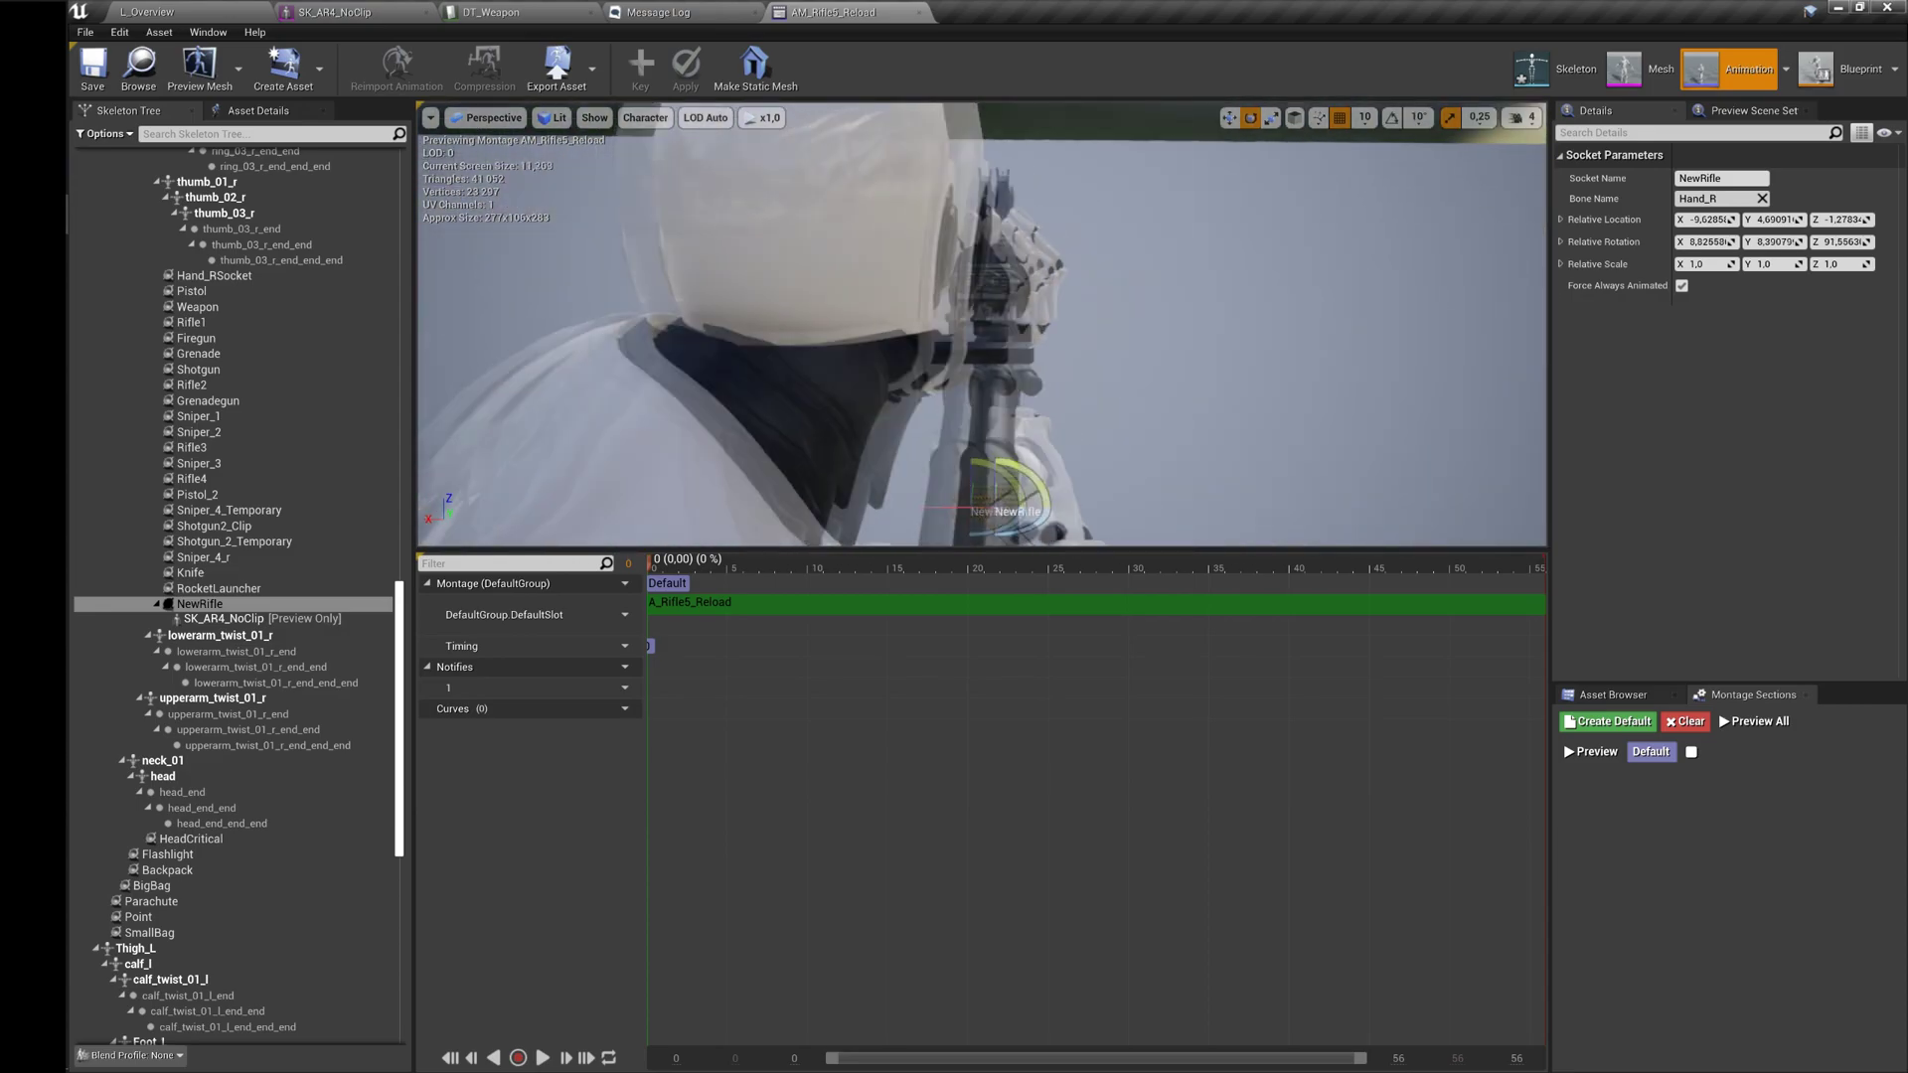